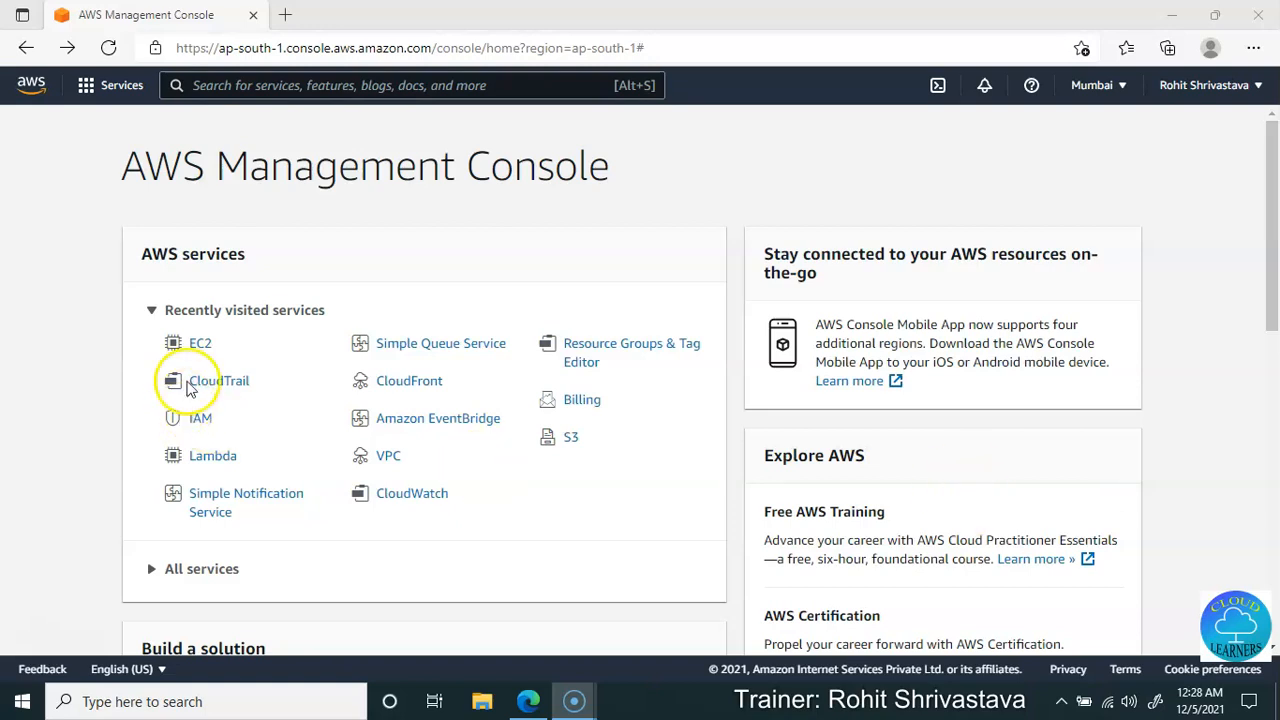
Go to the EC2 running instances list and start launching a new instance.
click(199, 345)
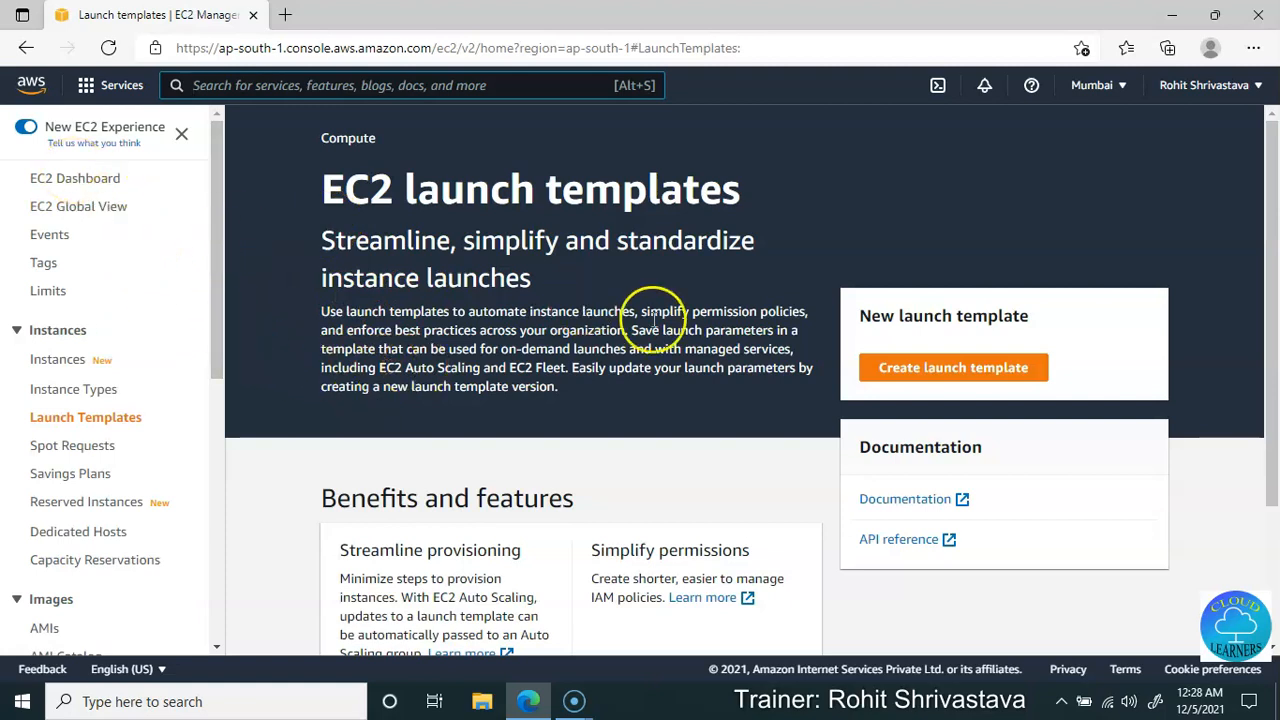
click(72, 178)
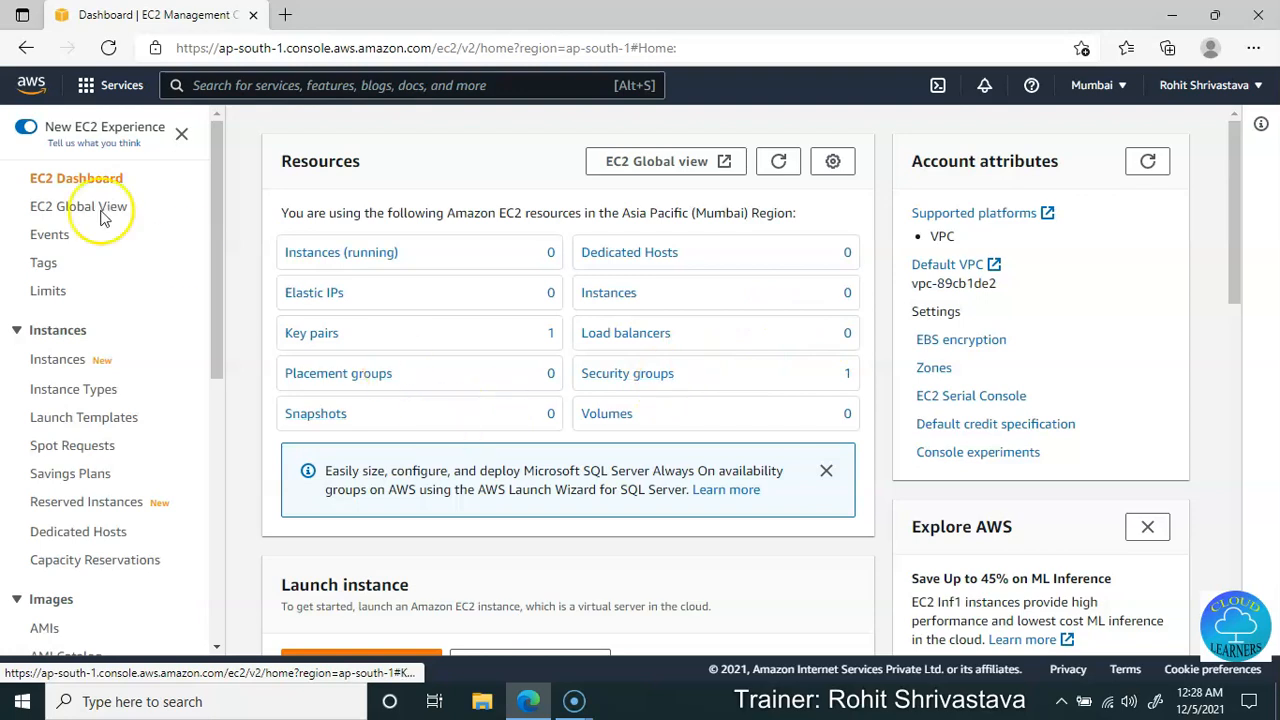
click(327, 259)
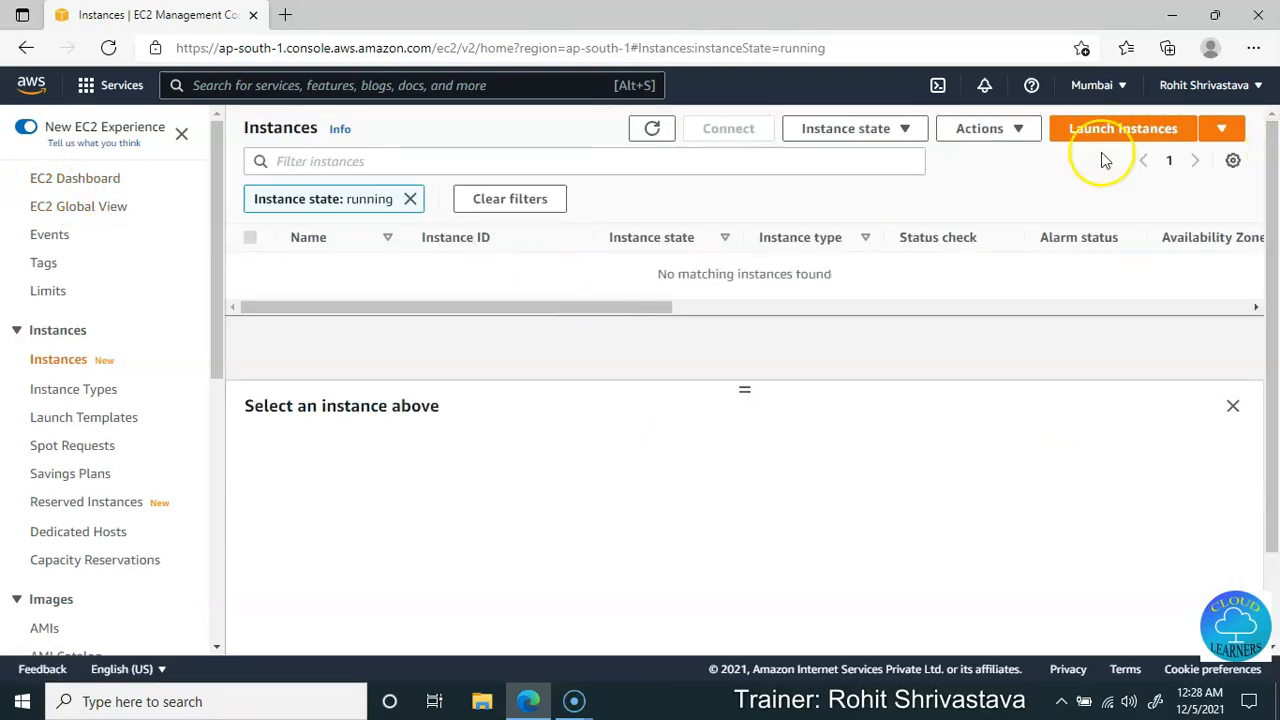
click(1120, 132)
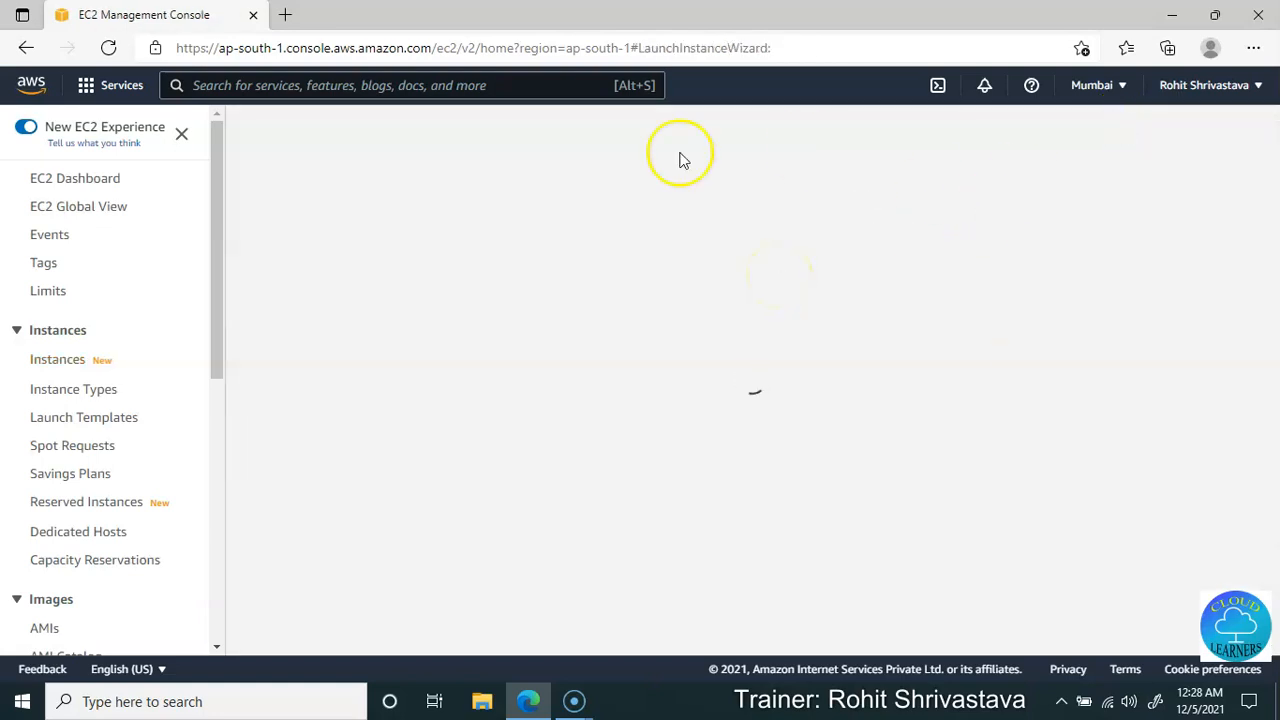
Choose the Microsoft Windows Server 2019 Base machine image for the instance.
scroll(690, 438, down, 10)
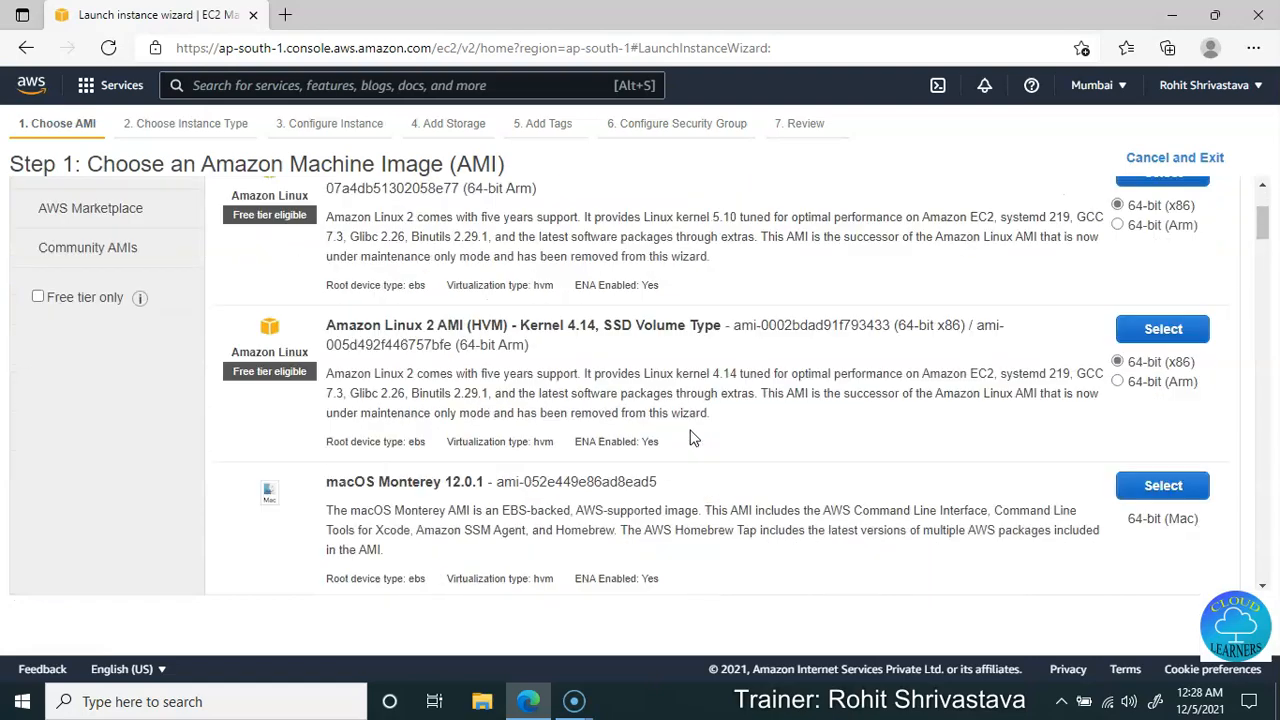
scroll(690, 438, down, 5)
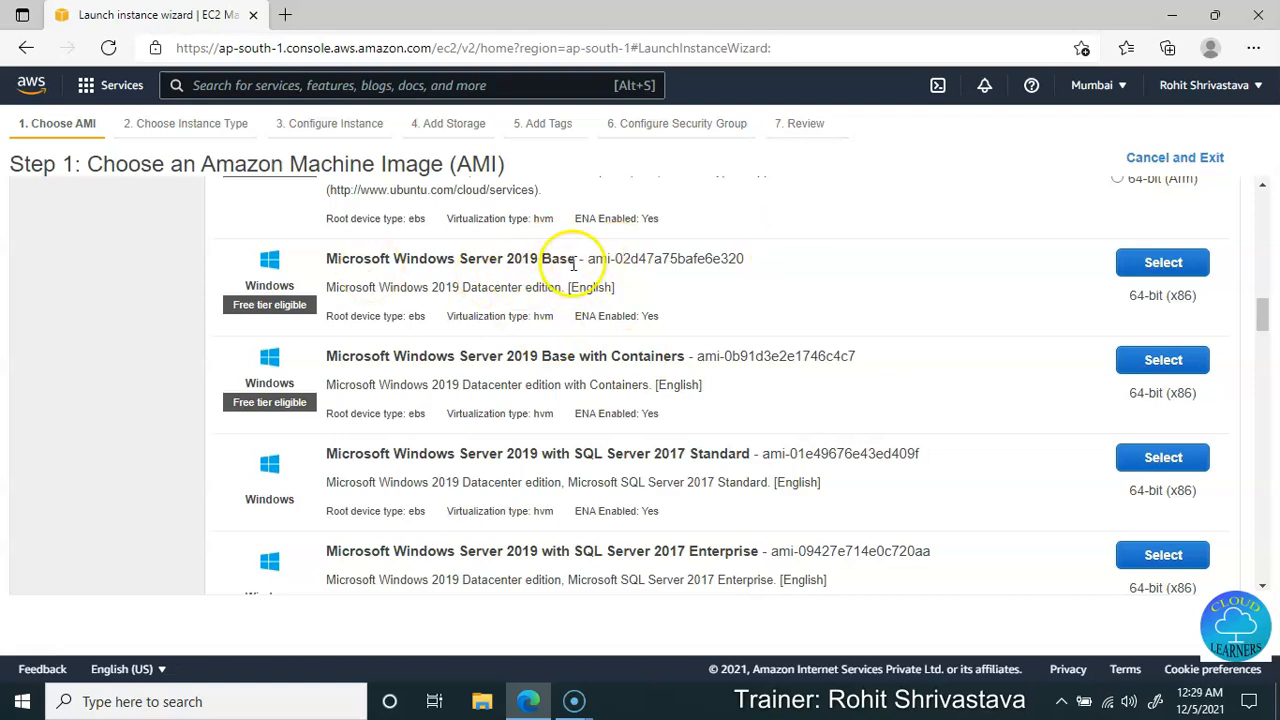
click(1170, 264)
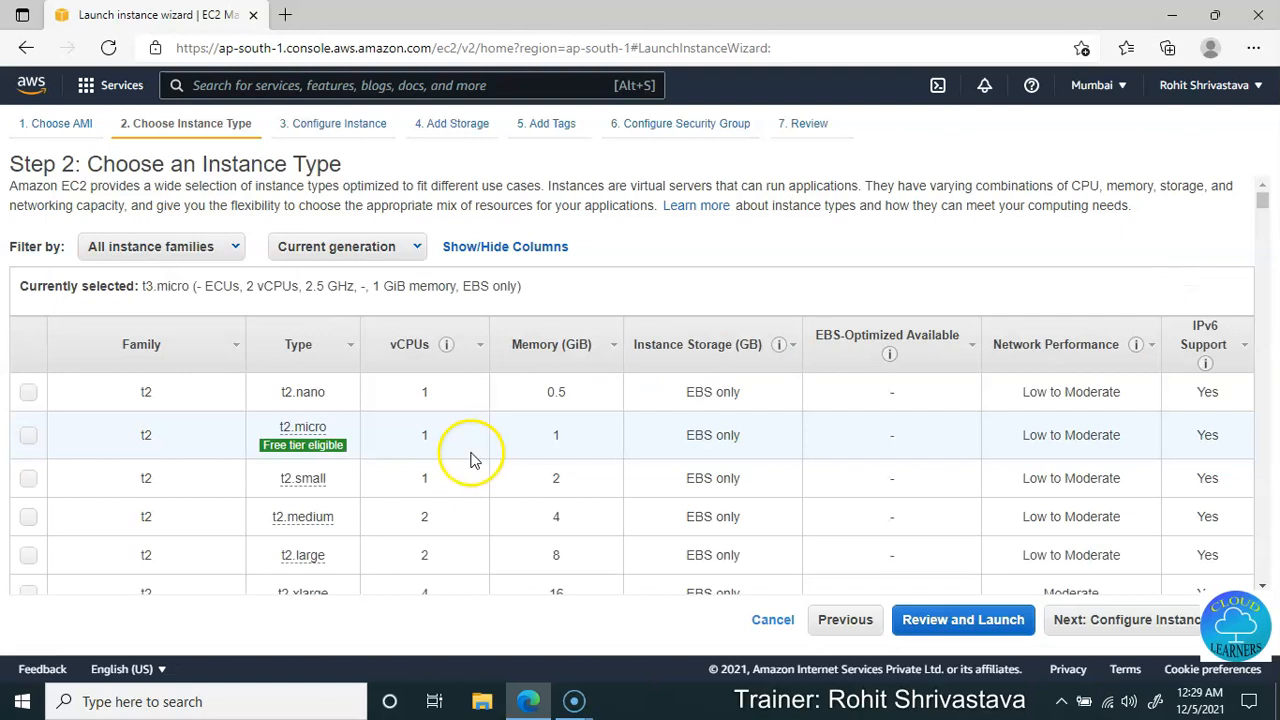
Select the t2.micro instance type and accept the default instance details and storage to reach the tags stage.
click(27, 436)
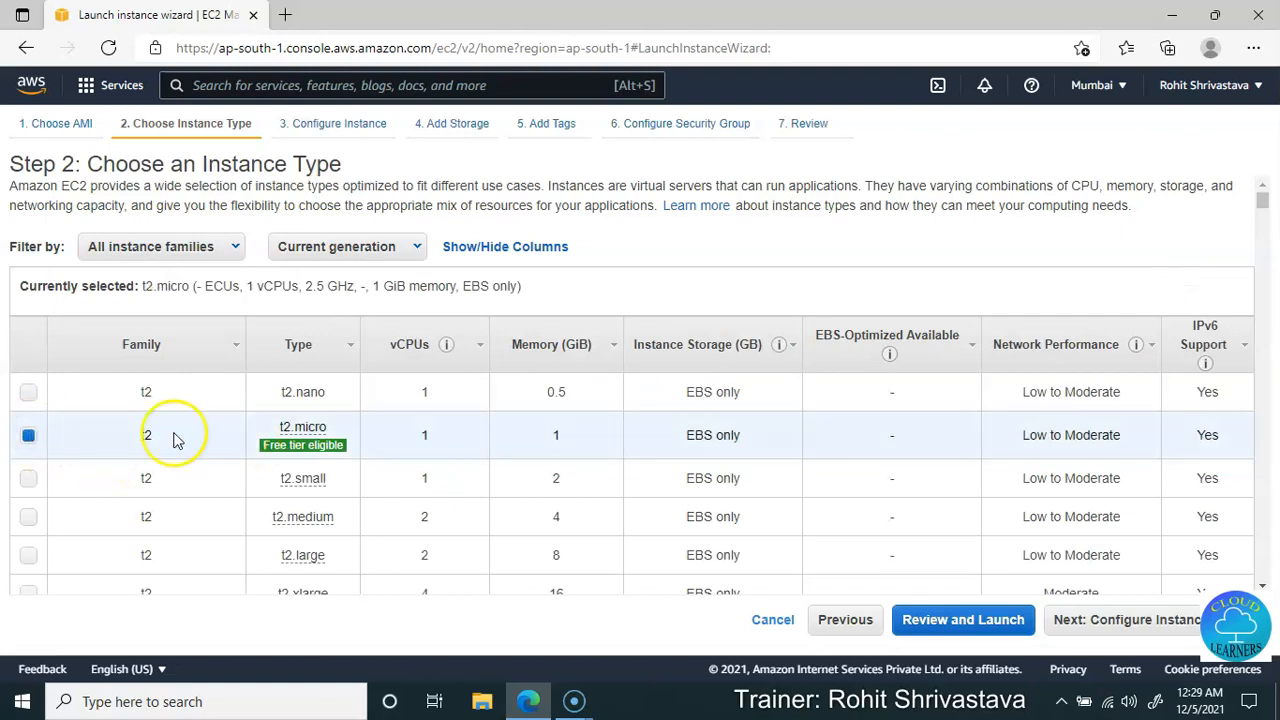
click(1095, 625)
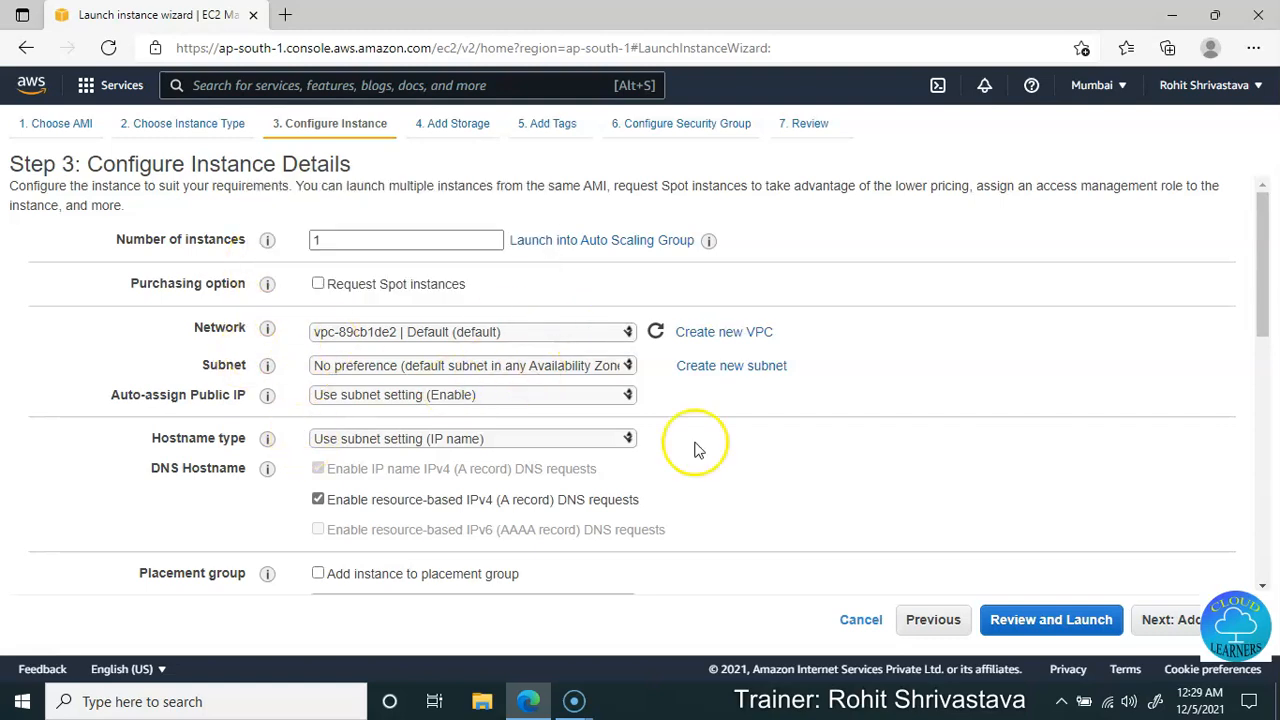
click(1172, 619)
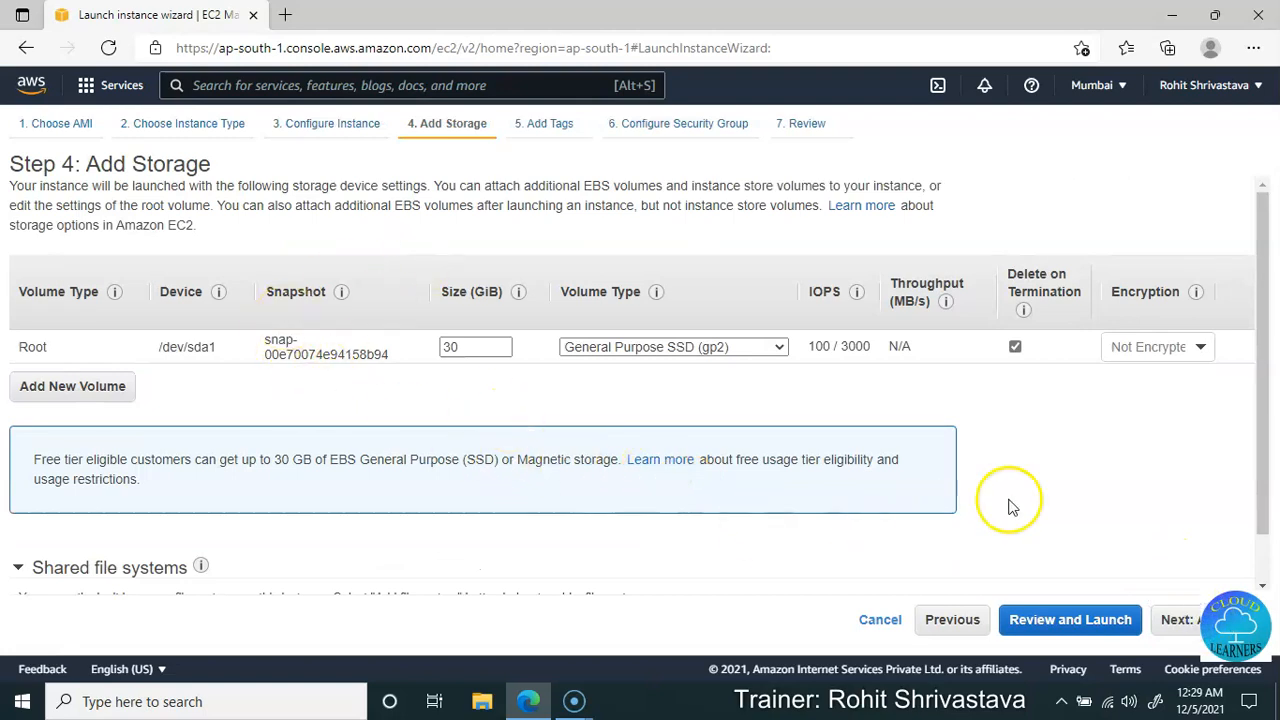
click(1178, 620)
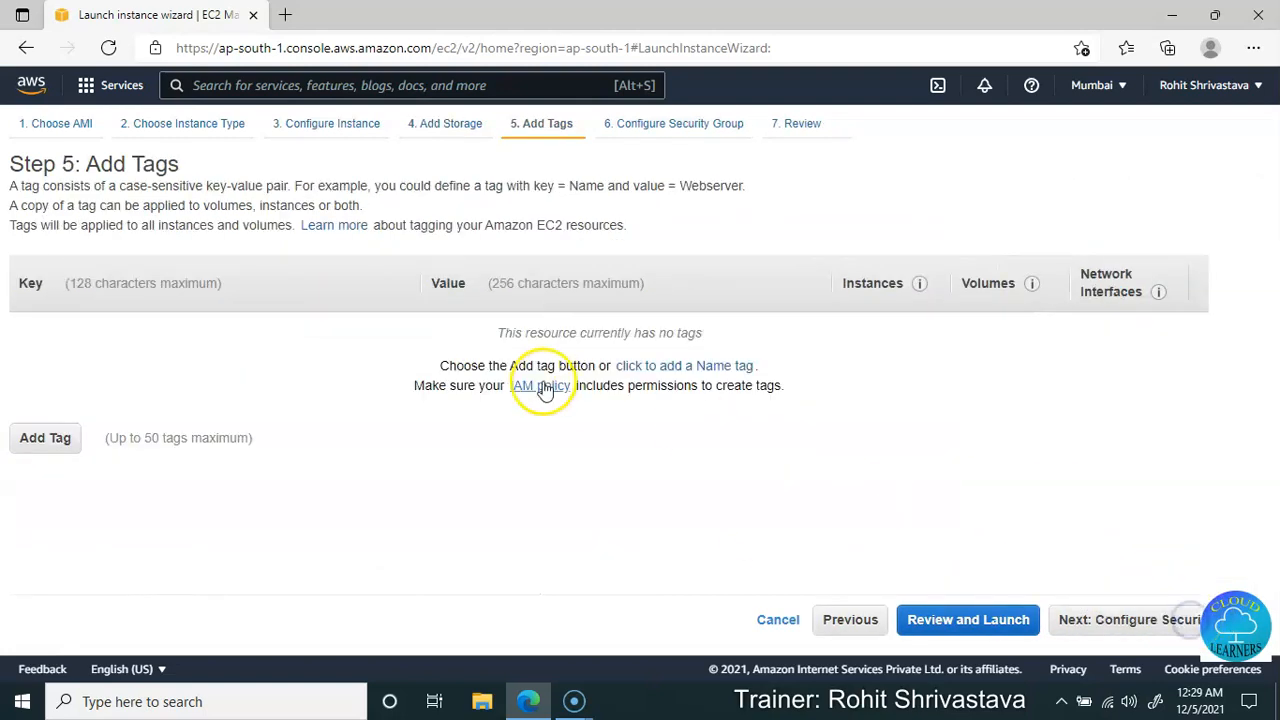
Add a tag with key Name and value WEBSERVER and continue to the security group configuration.
click(62, 438)
click(87, 337)
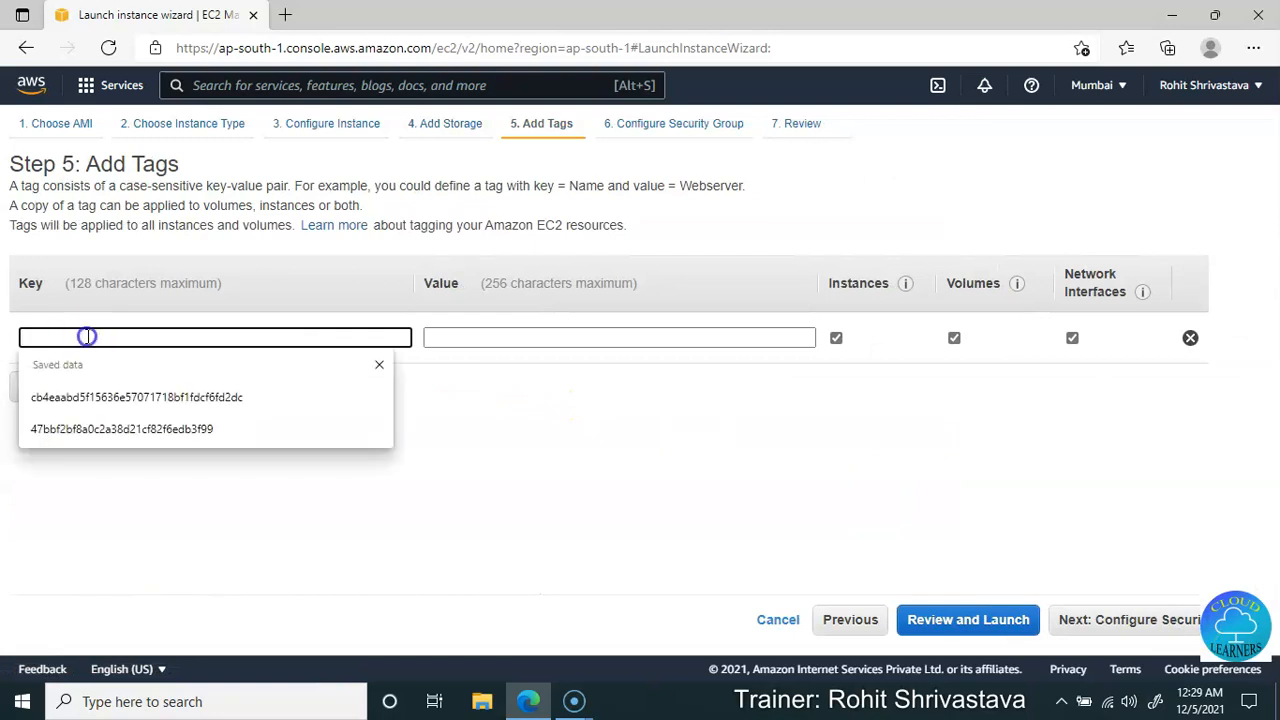
text(Name)
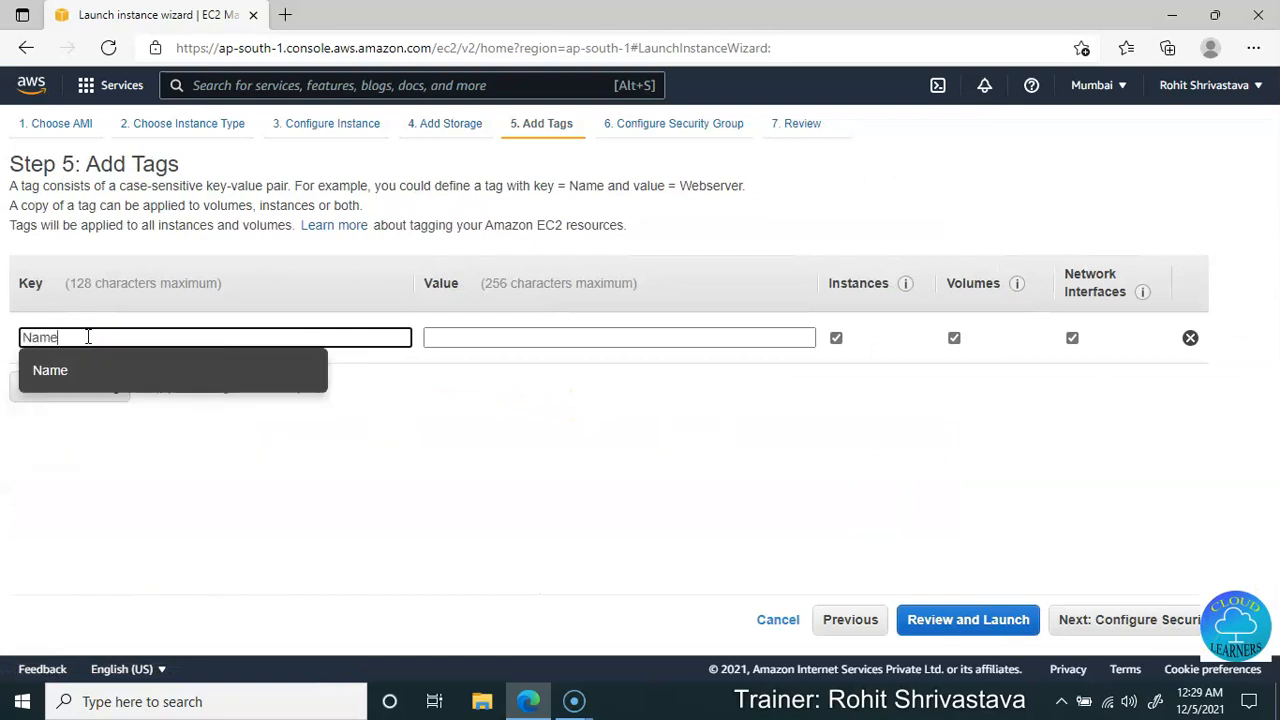
key(Tab)
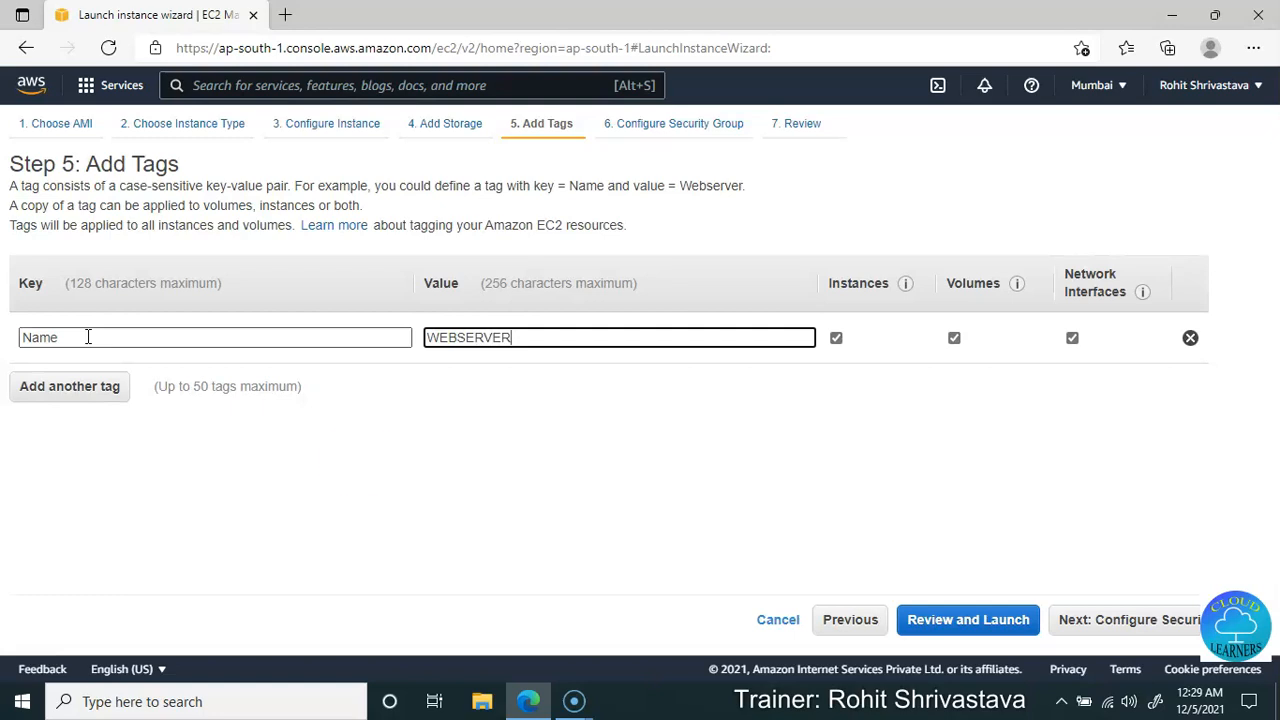
click(1108, 619)
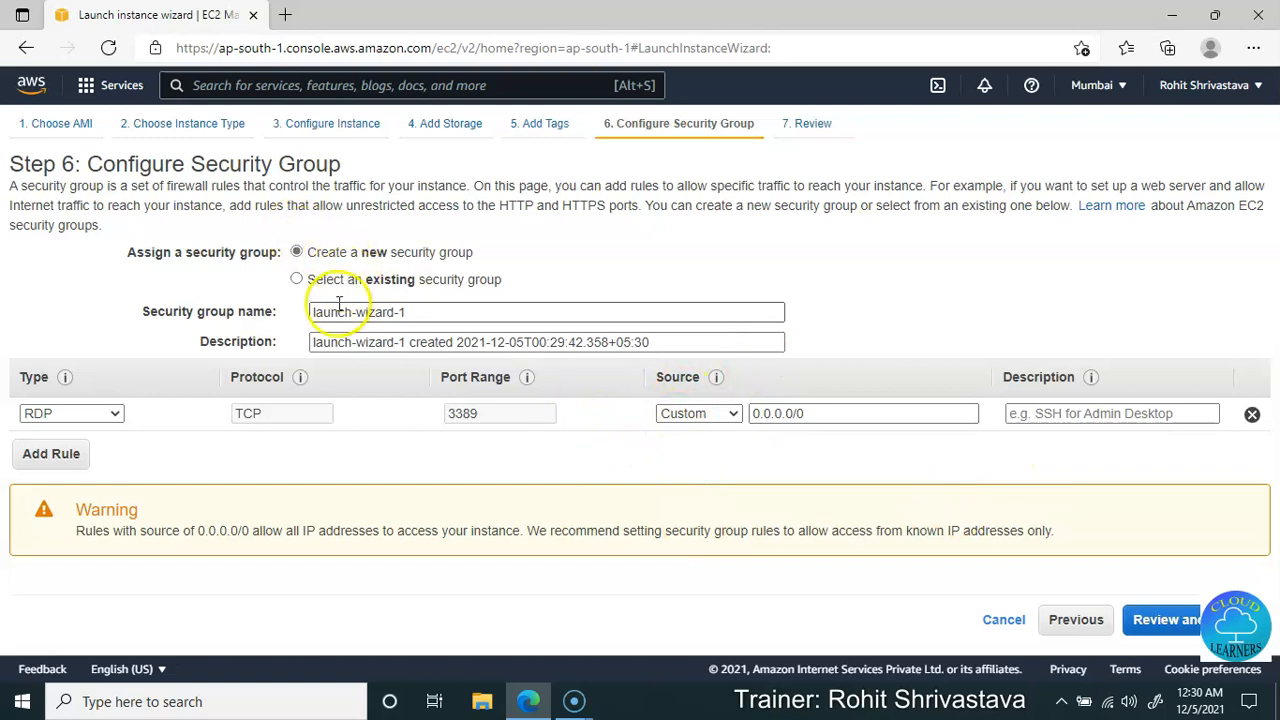
Name the new security group webserver_sg and review the instance launch settings.
drag(408, 313, 225, 326)
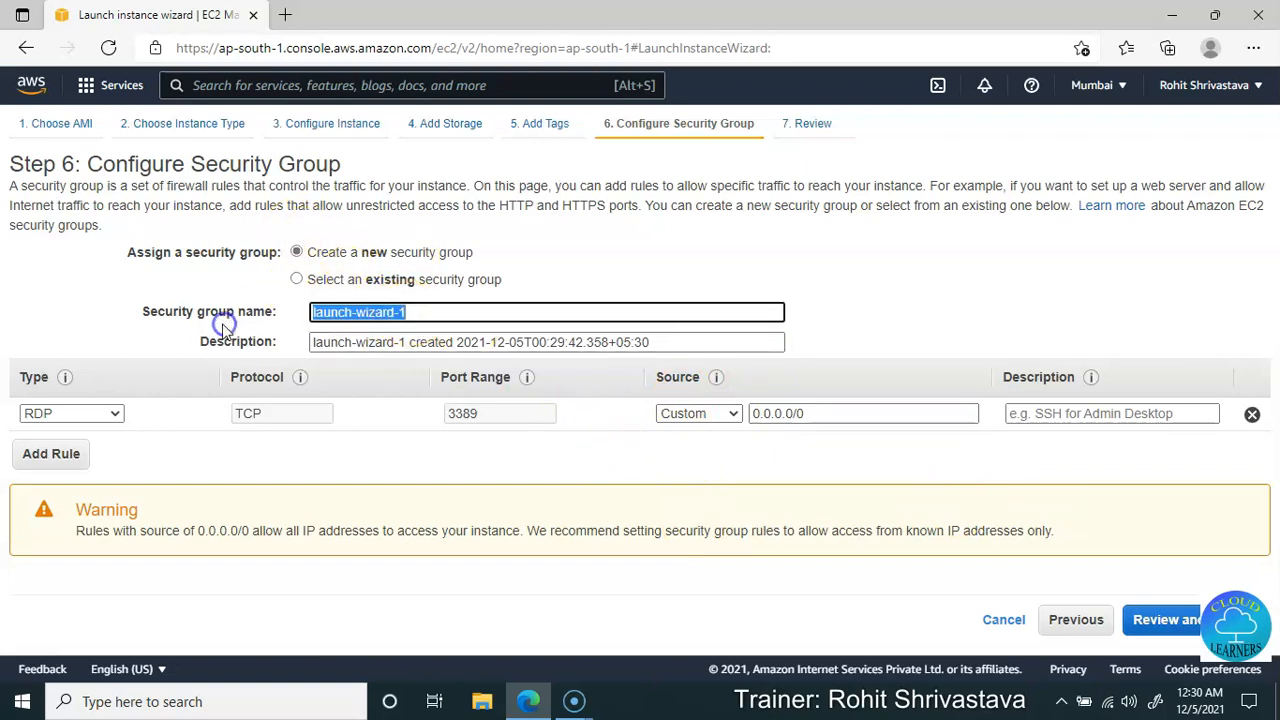
text(webserver_sg)
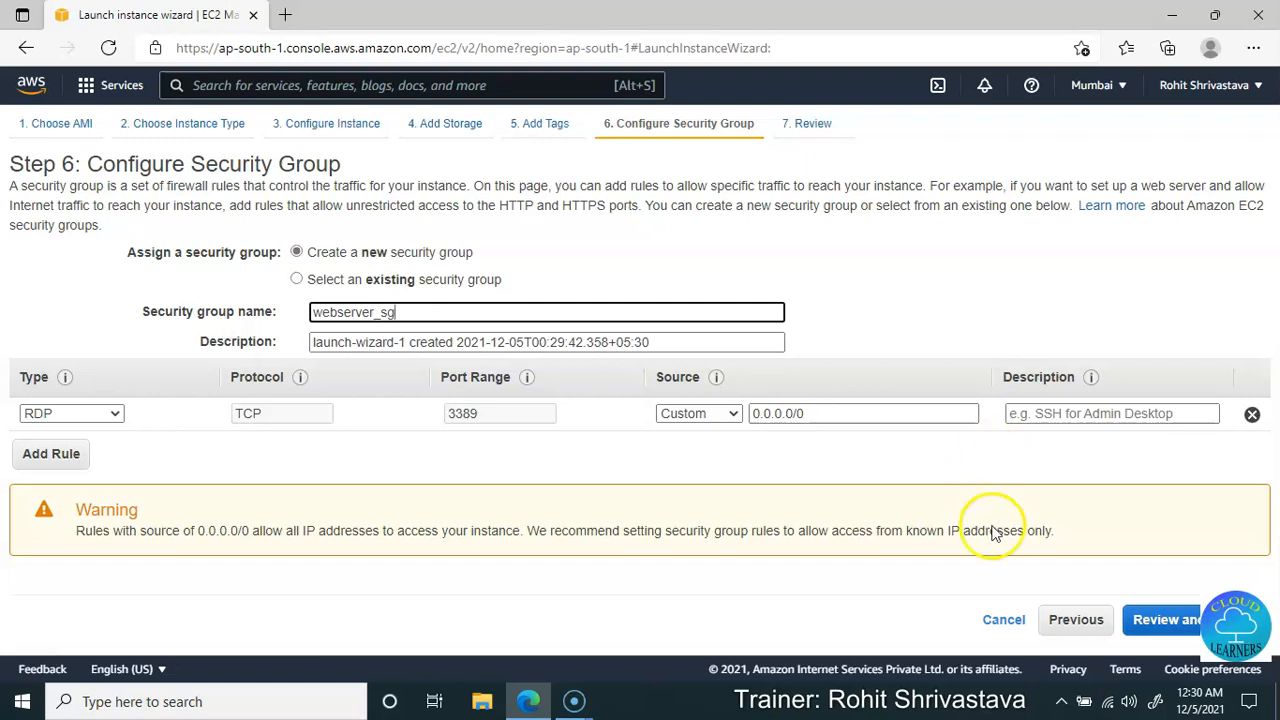
click(1166, 619)
scroll(858, 488, down, 3)
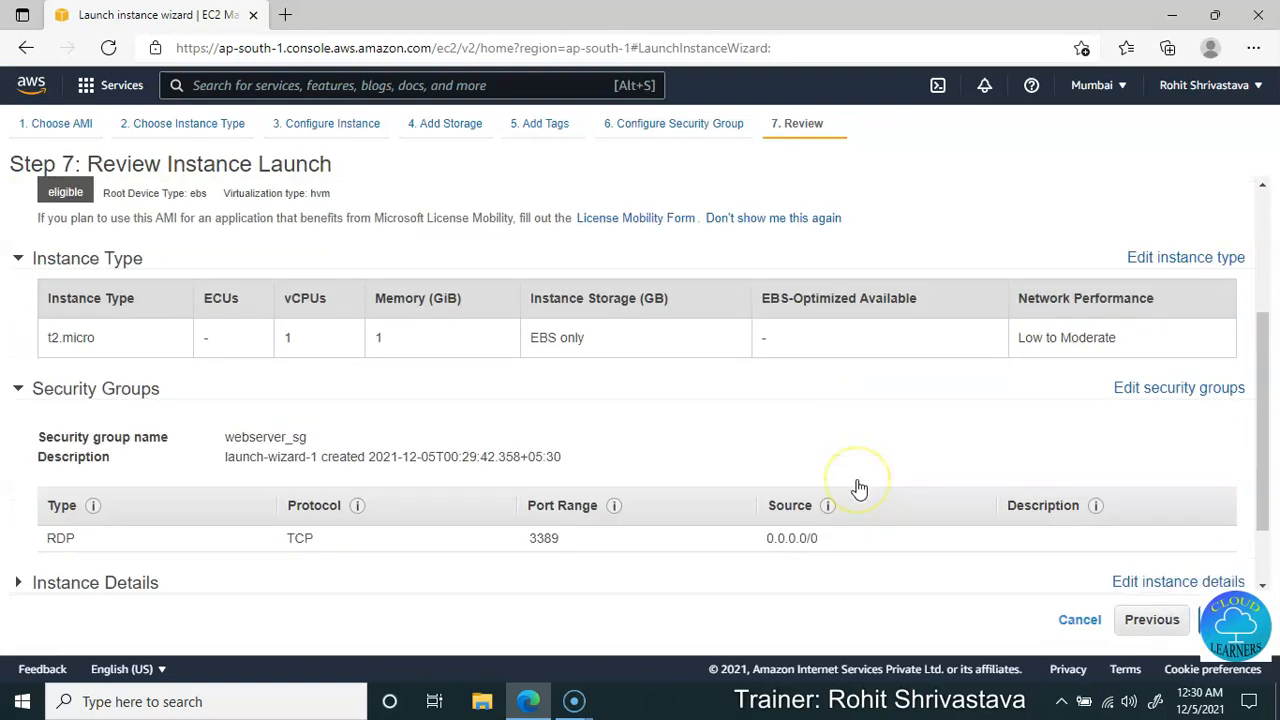
Launch the instance with the existing key pair qw, acknowledging access to its private key file.
click(1238, 626)
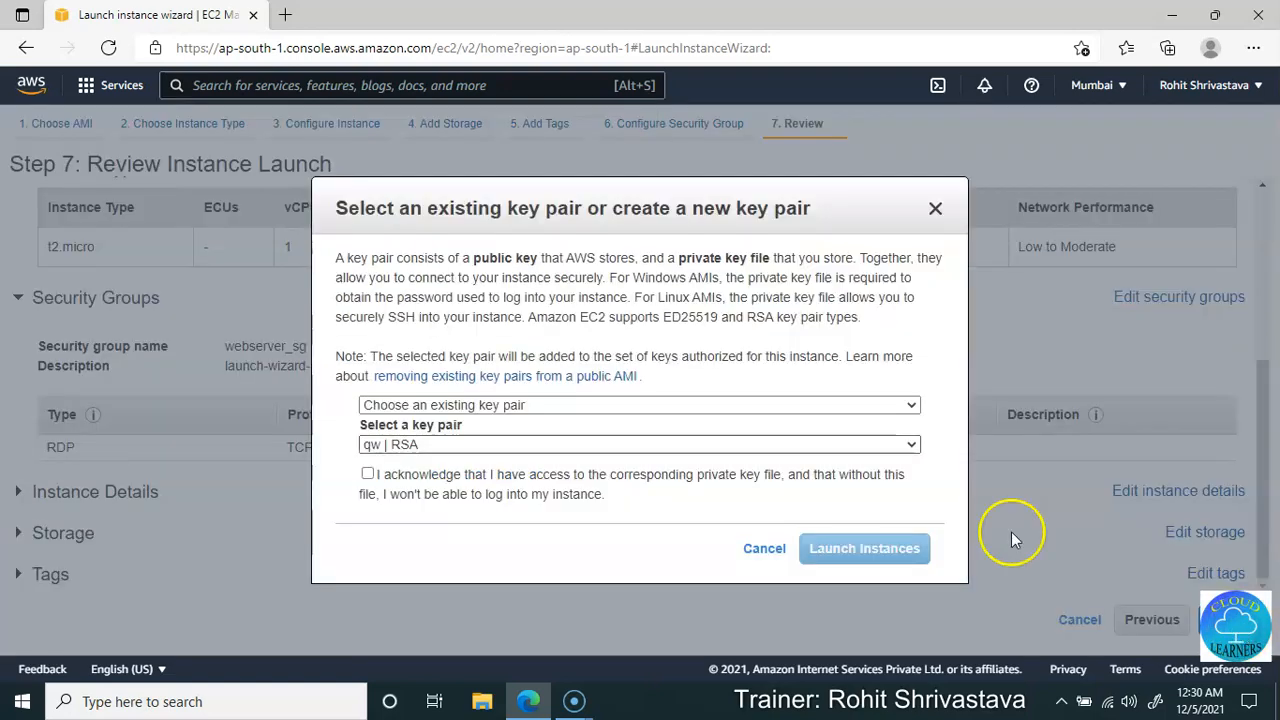
click(368, 475)
click(443, 446)
click(443, 462)
click(877, 556)
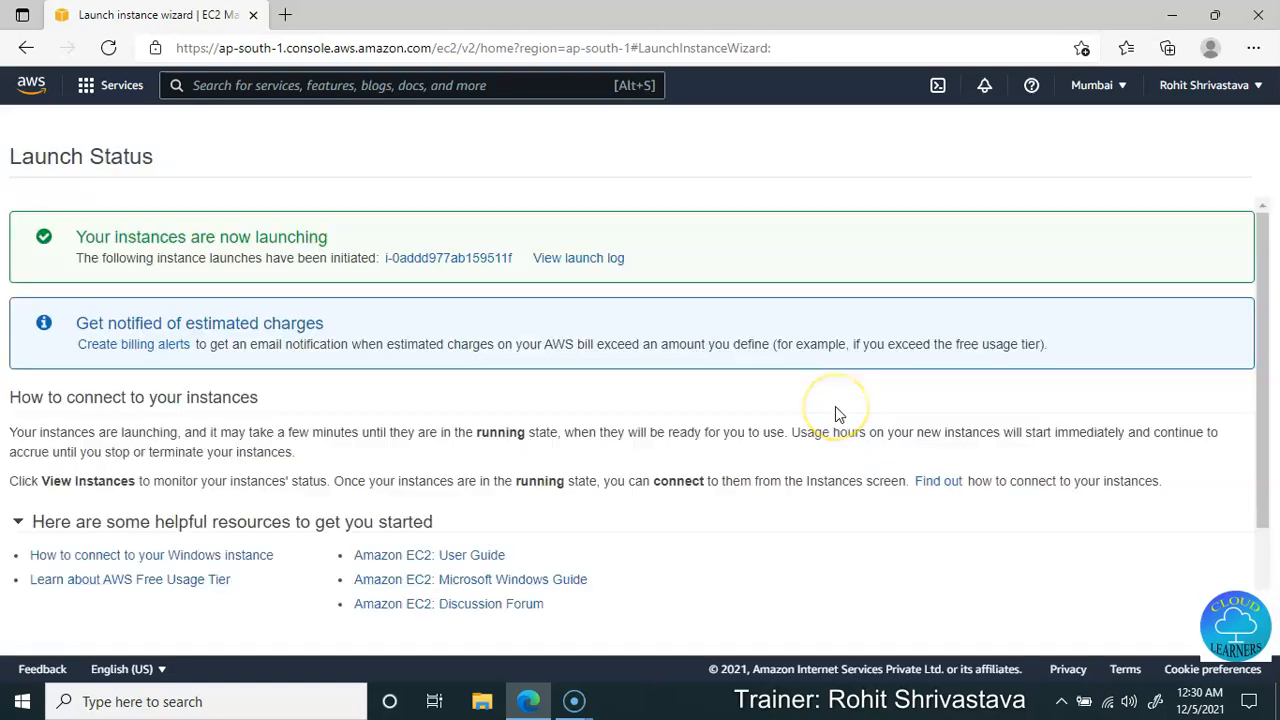
View the instances list and refresh it to check the new instance's state.
scroll(838, 410, down, 2)
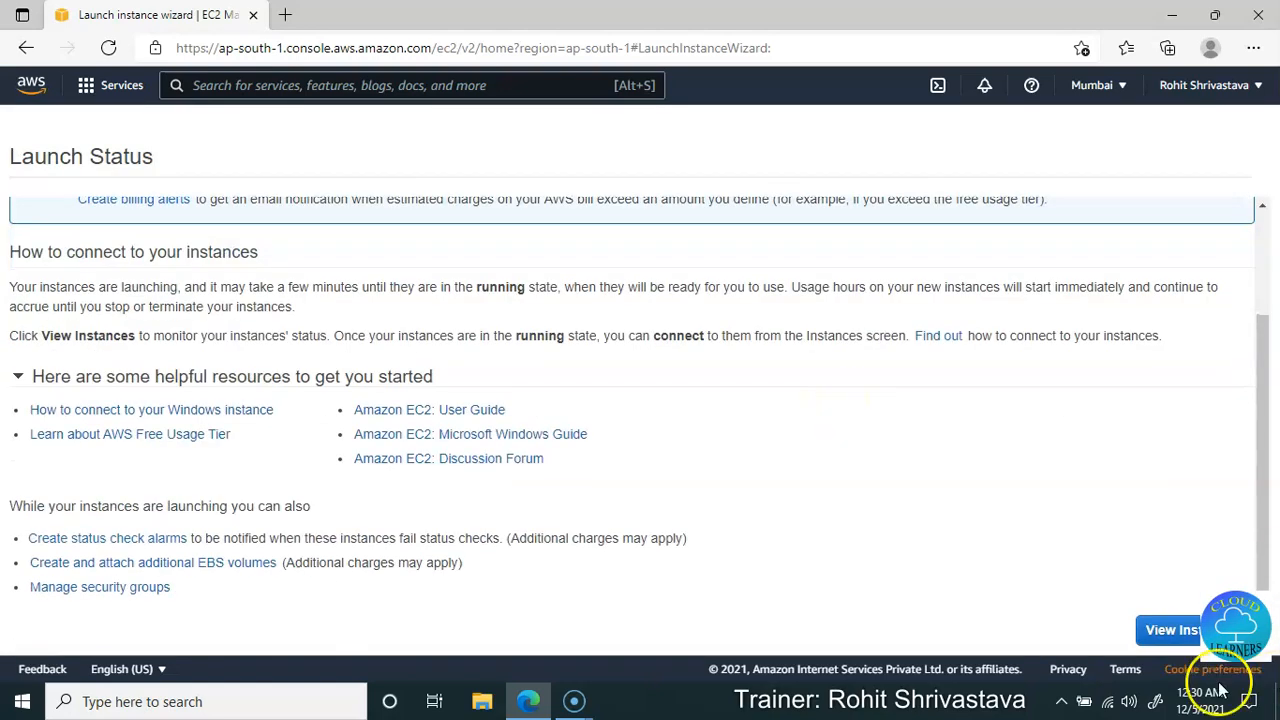
click(1180, 638)
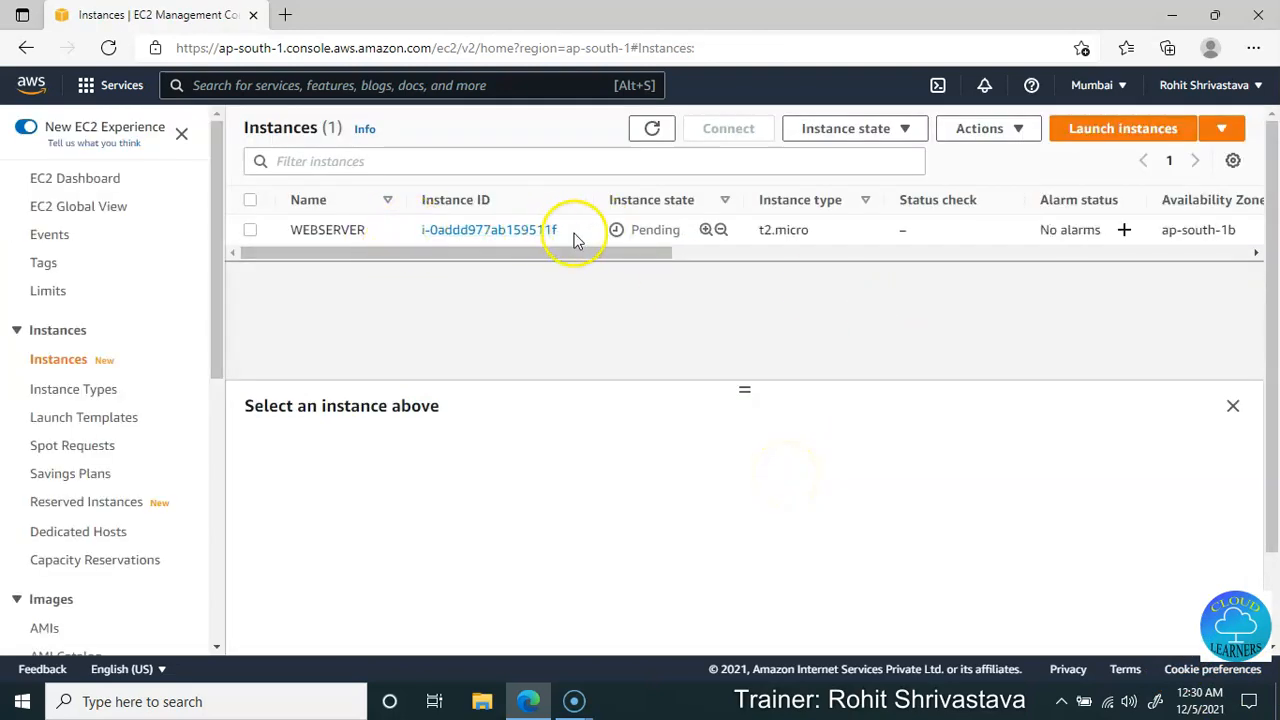
click(655, 128)
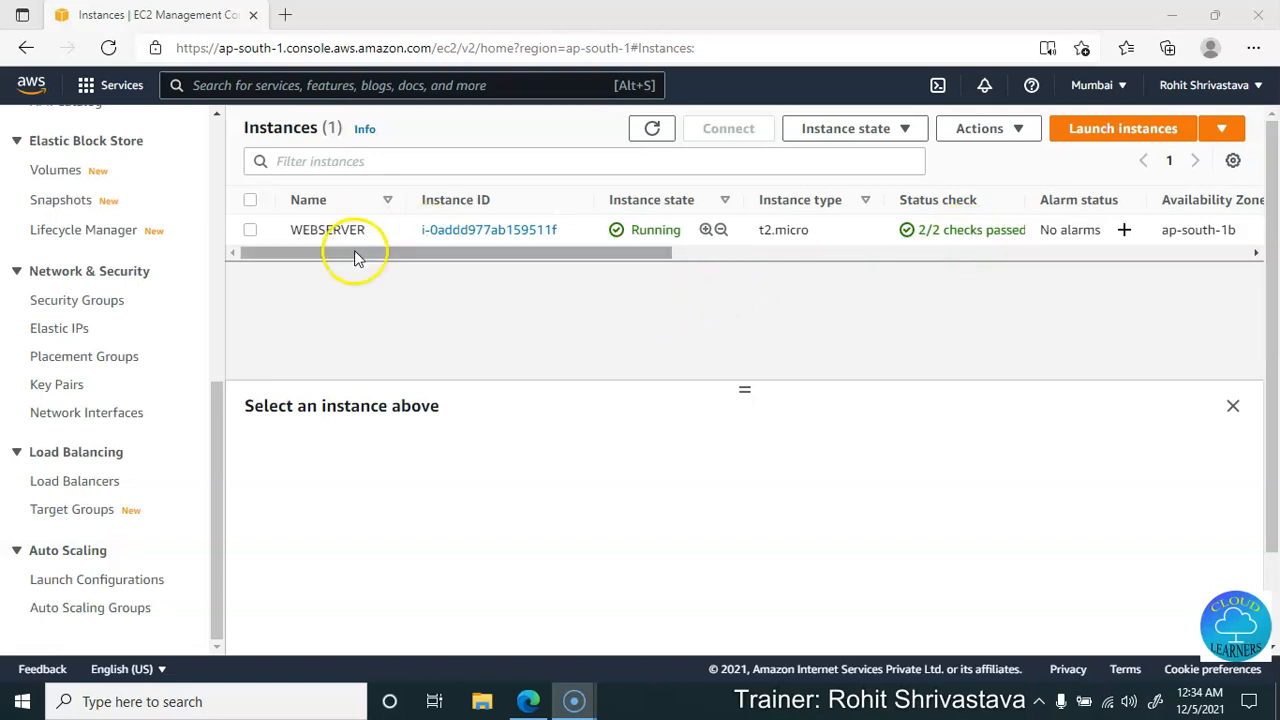
Open the RDP client connection details for the WEBSERVER instance.
click(251, 231)
click(728, 128)
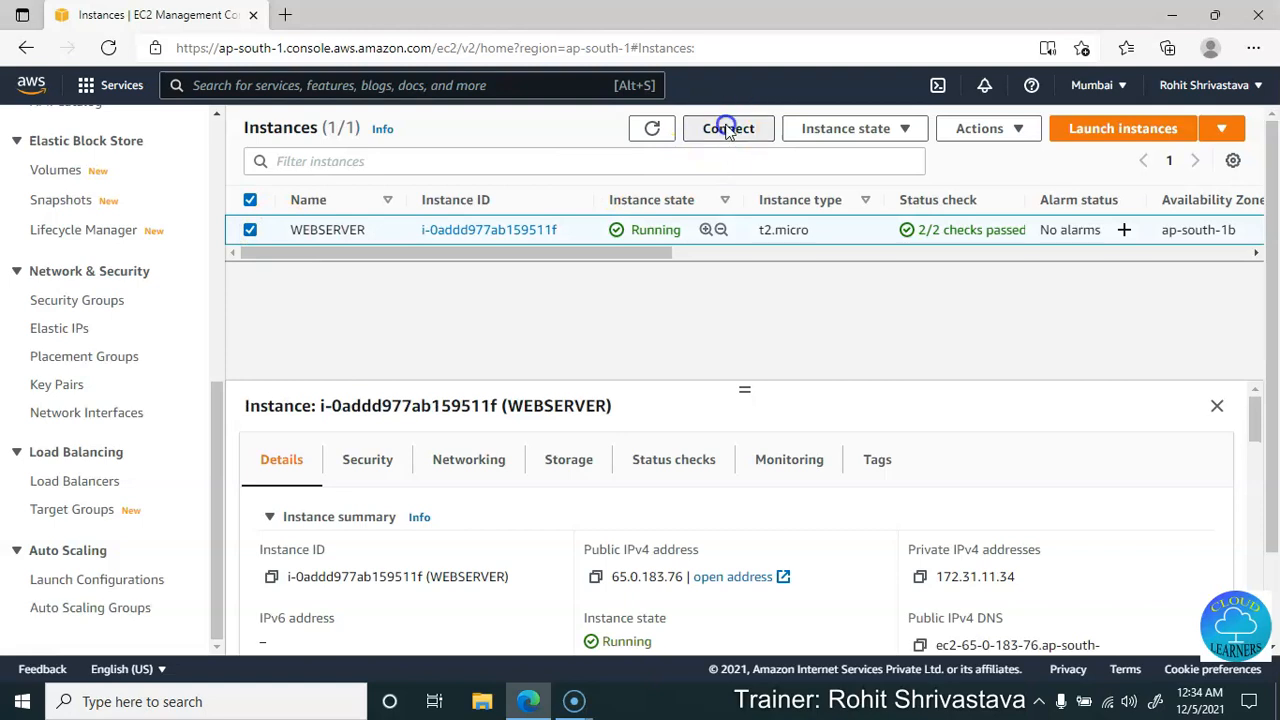
click(288, 290)
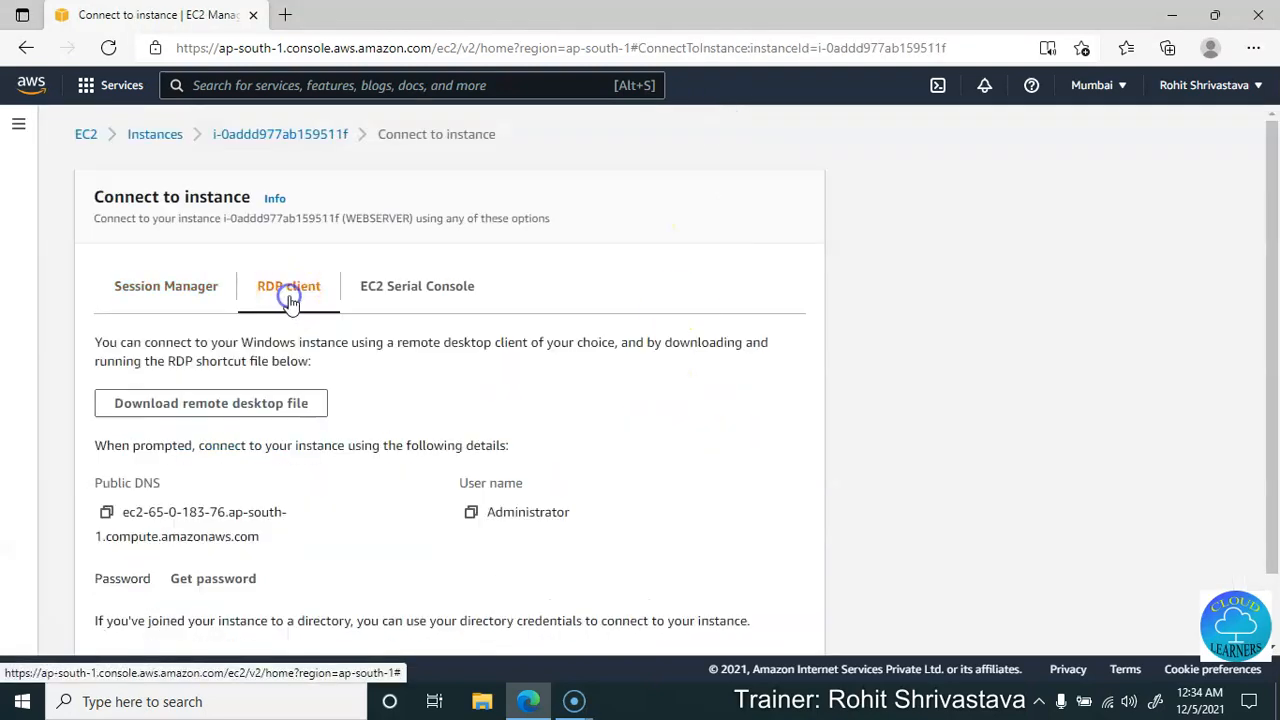
scroll(370, 385, down, 1)
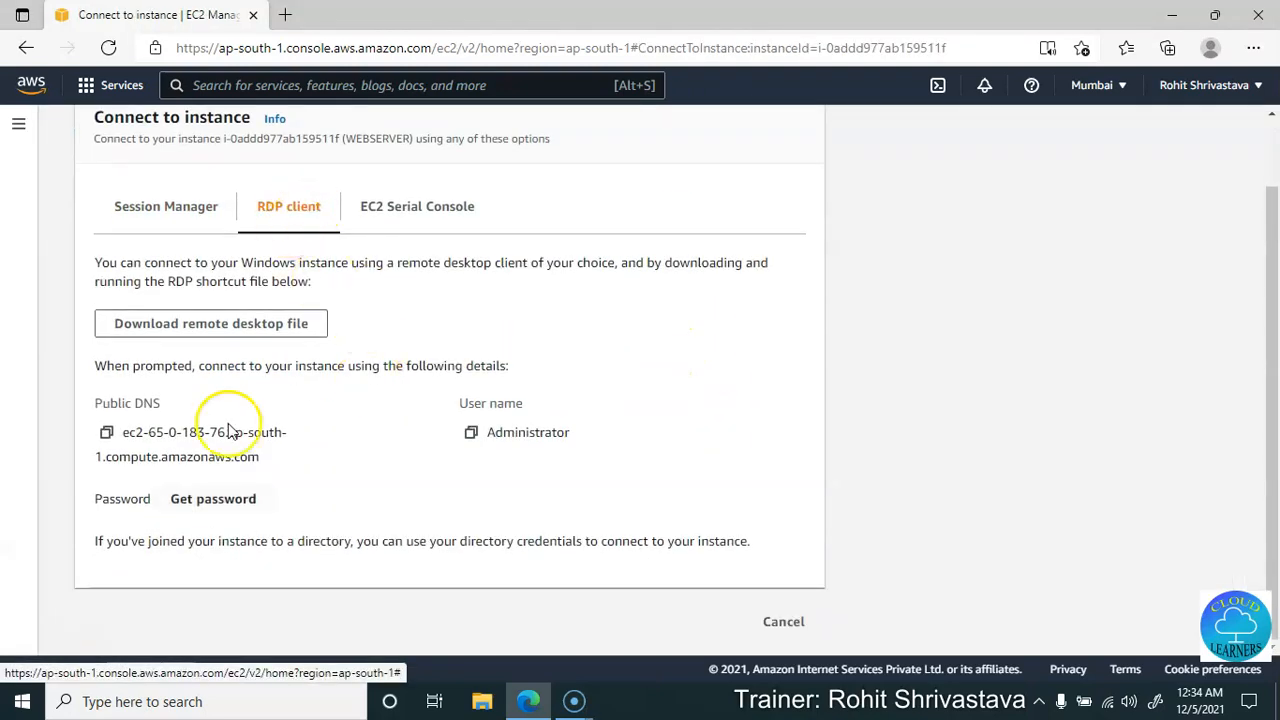
Decrypt the instance's Windows administrator password with the qw.pem key file and select the decrypted password.
click(222, 505)
click(155, 432)
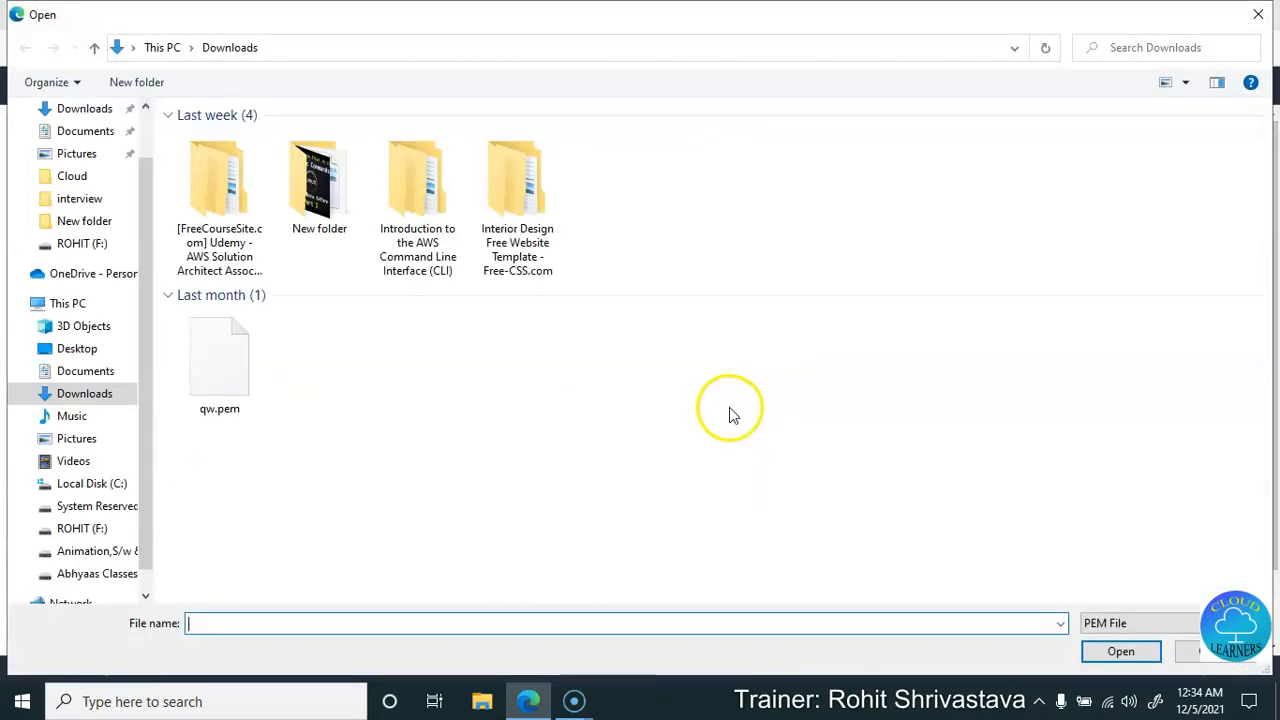
double_click(217, 405)
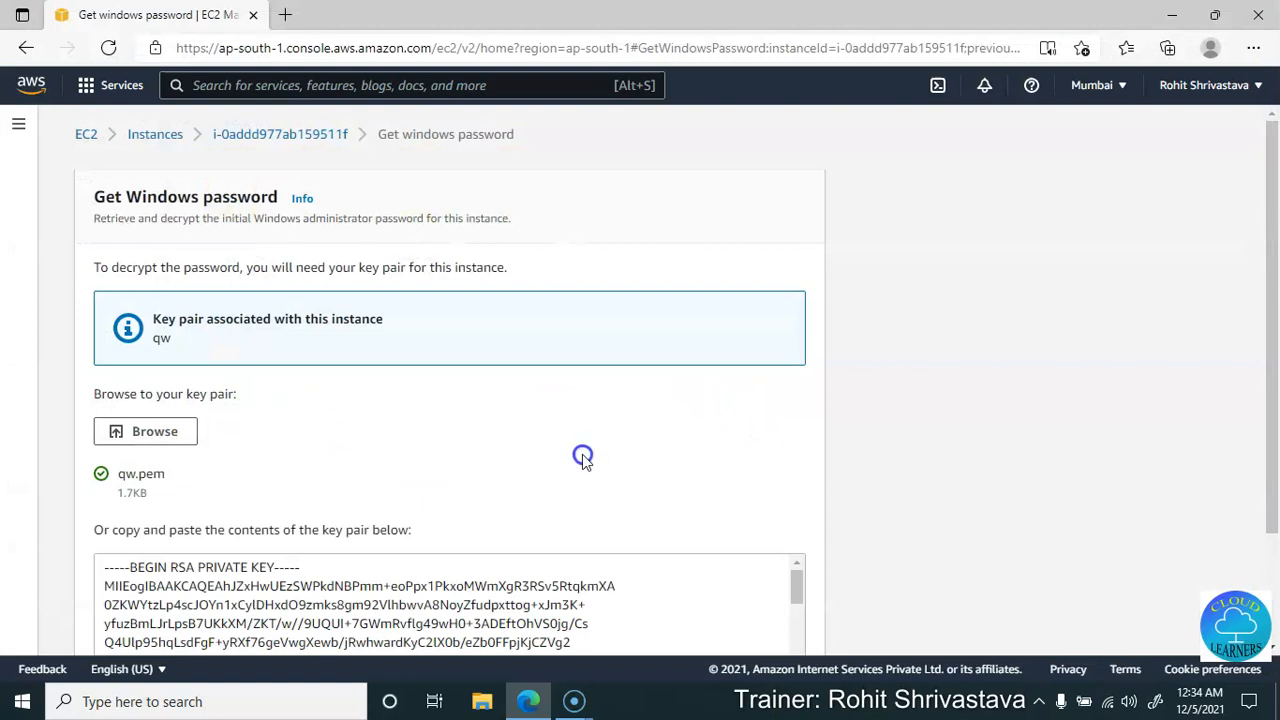
scroll(590, 465, down, 3)
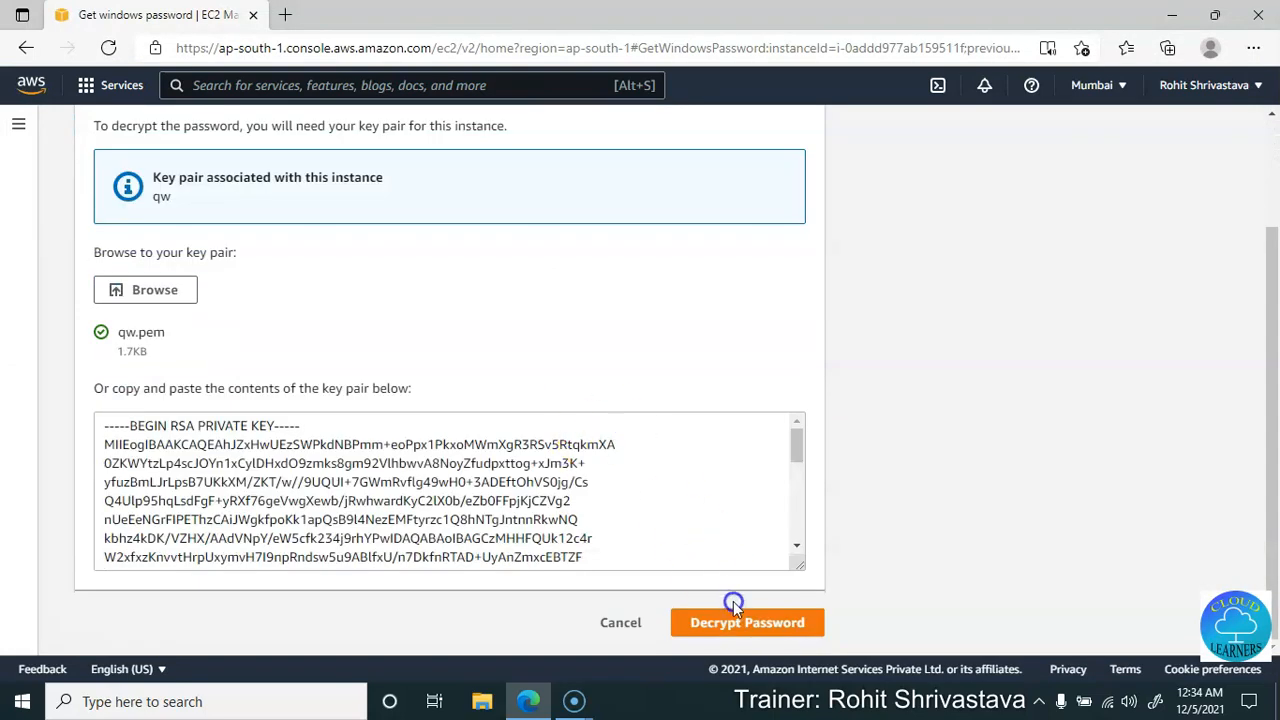
click(740, 624)
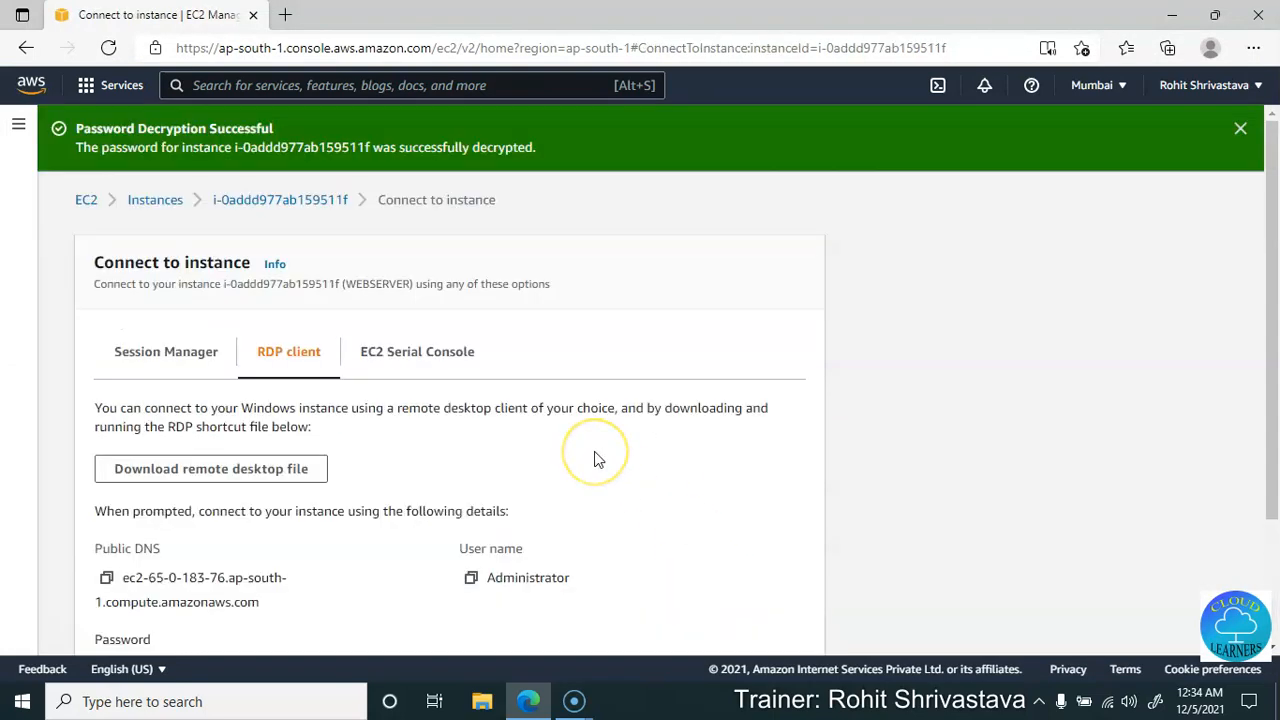
scroll(594, 451, down, 2)
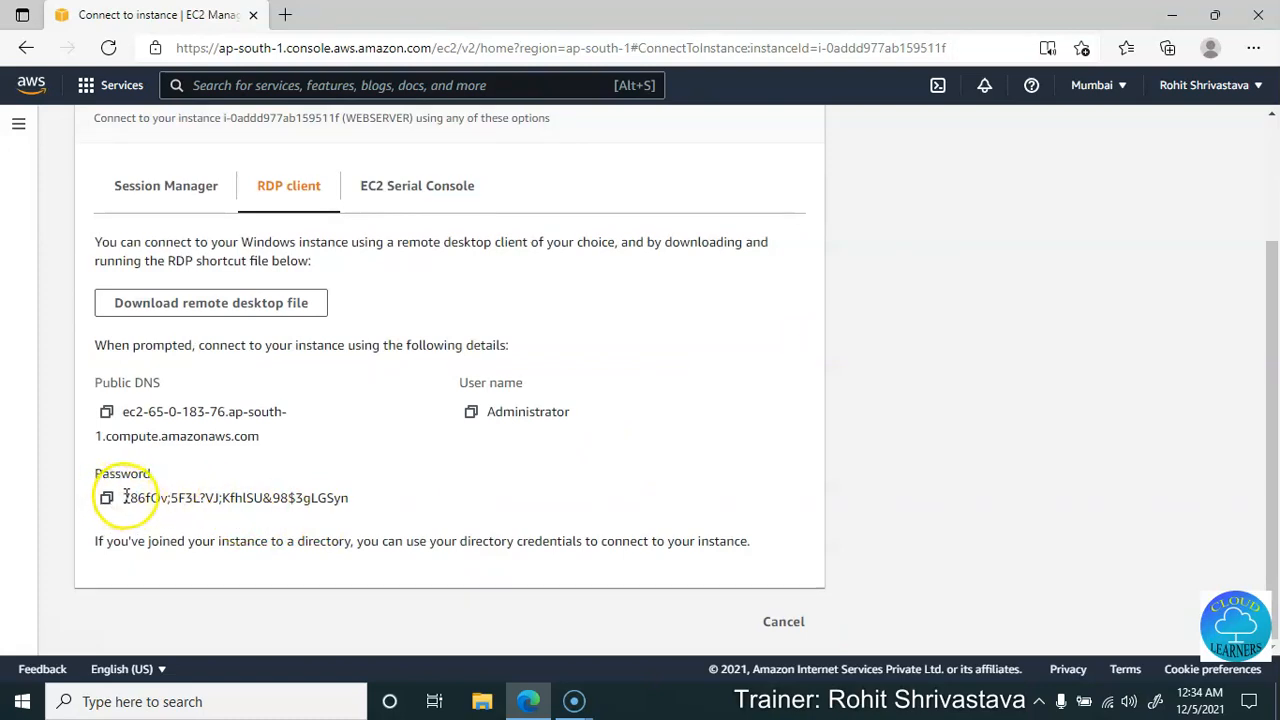
drag(122, 497, 357, 508)
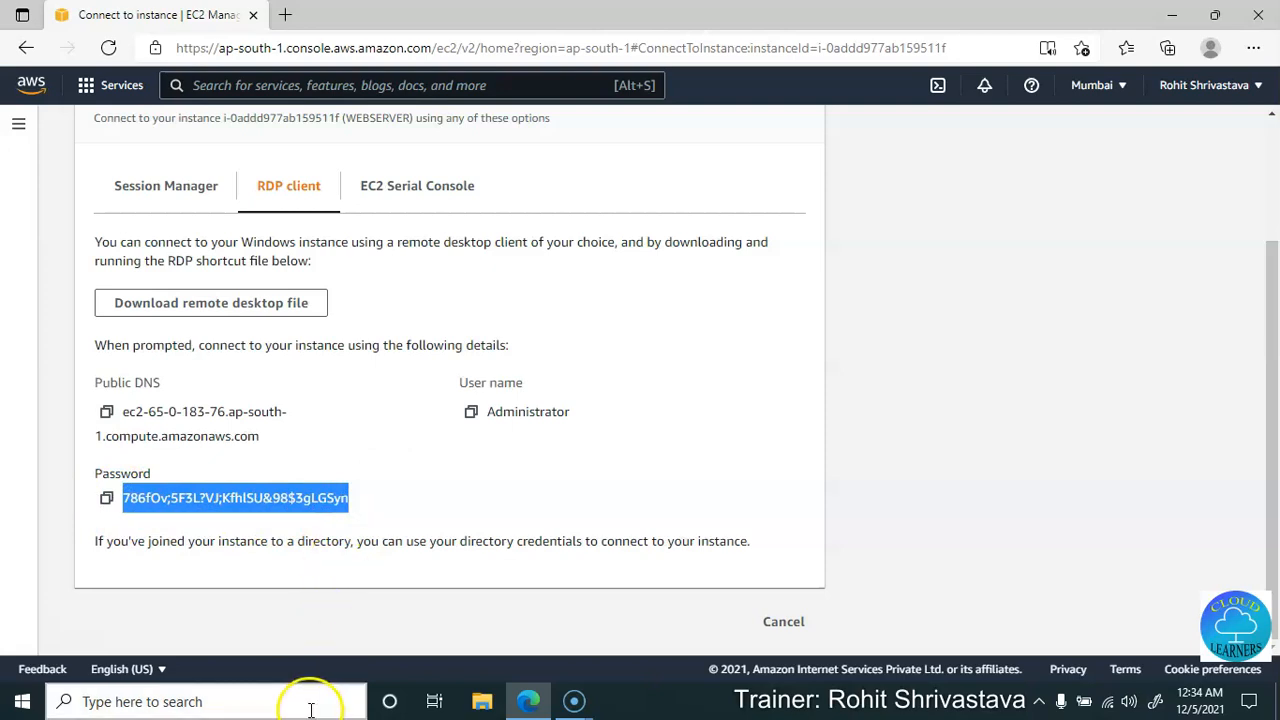
Find and open Remote Desktop Connection and set the computer address to 65.0.183.76.
click(279, 708)
text(rdp)
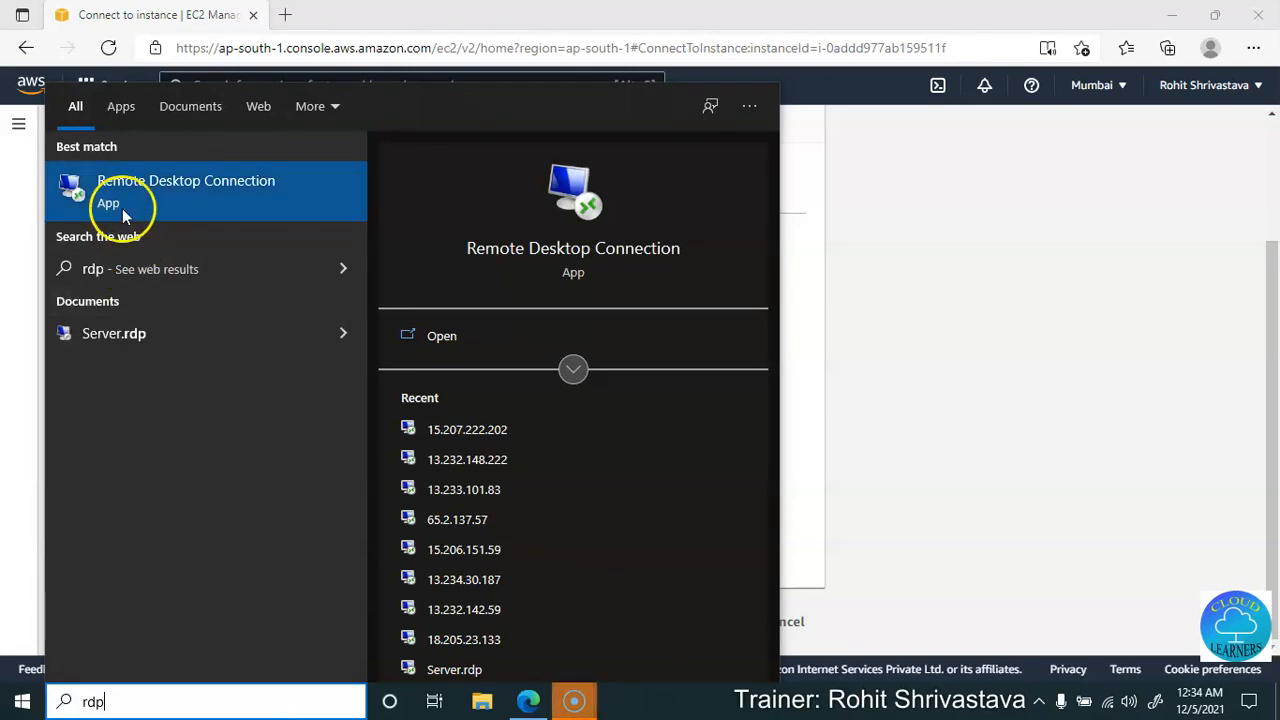
click(130, 195)
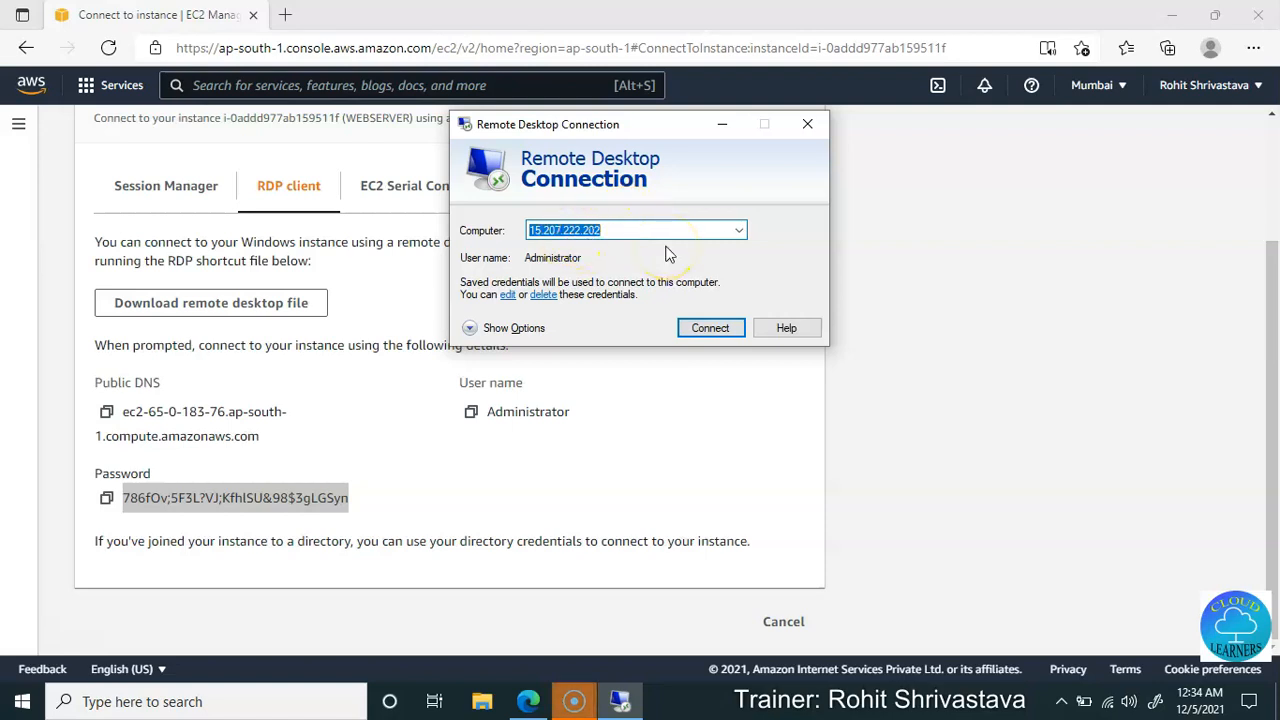
text(65.0.183.7)
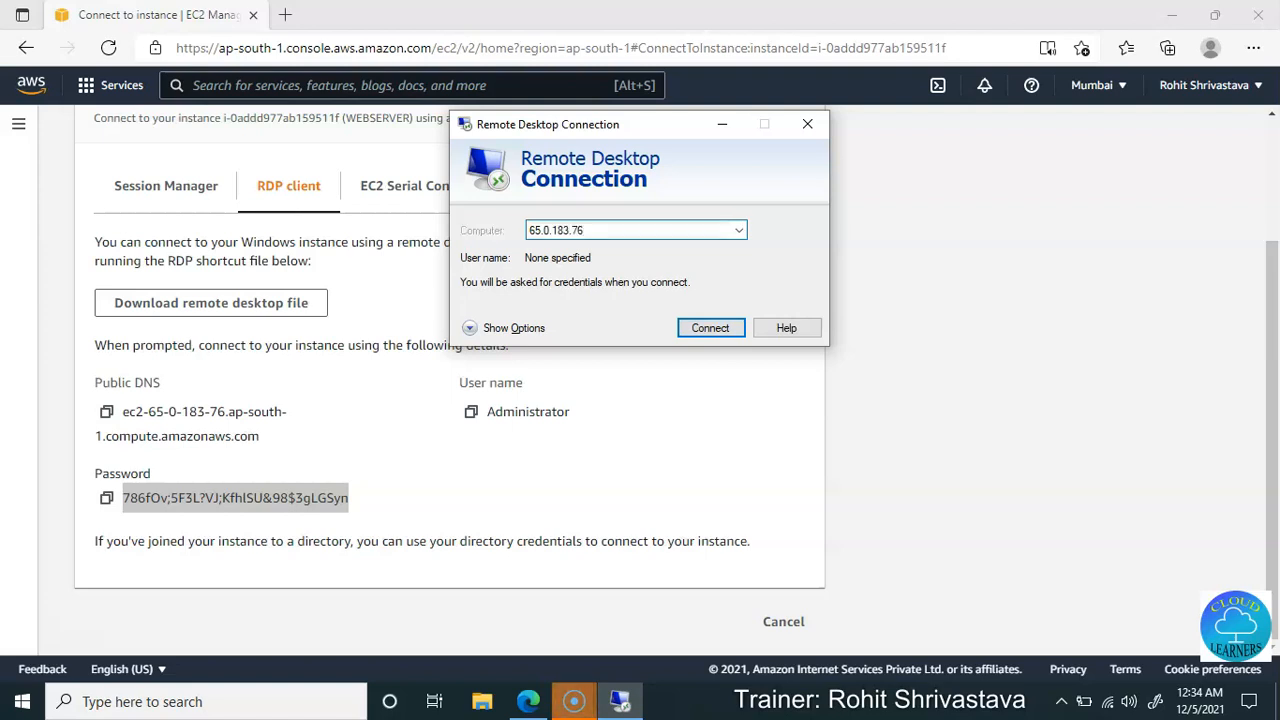
Connect to 65.0.183.76 as Administrator with the decrypted account password, proceeding despite the untrusted certificate.
text(6)
key(Return)
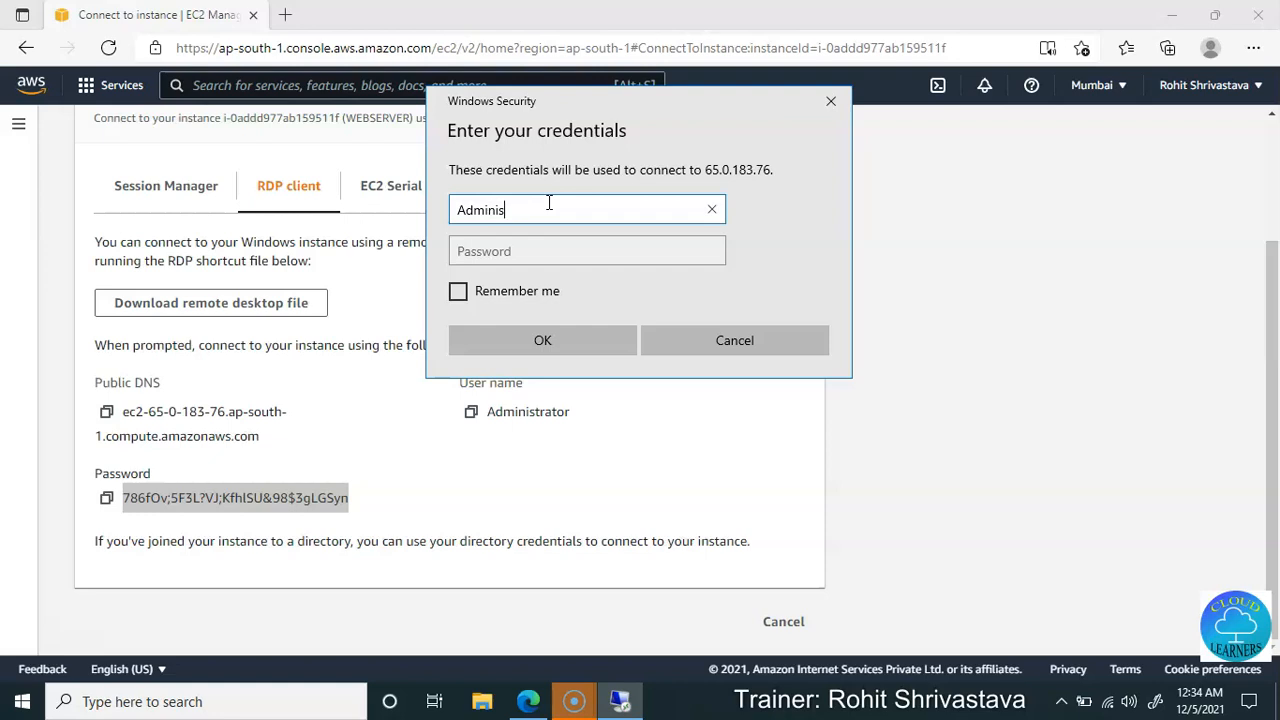
click(558, 251)
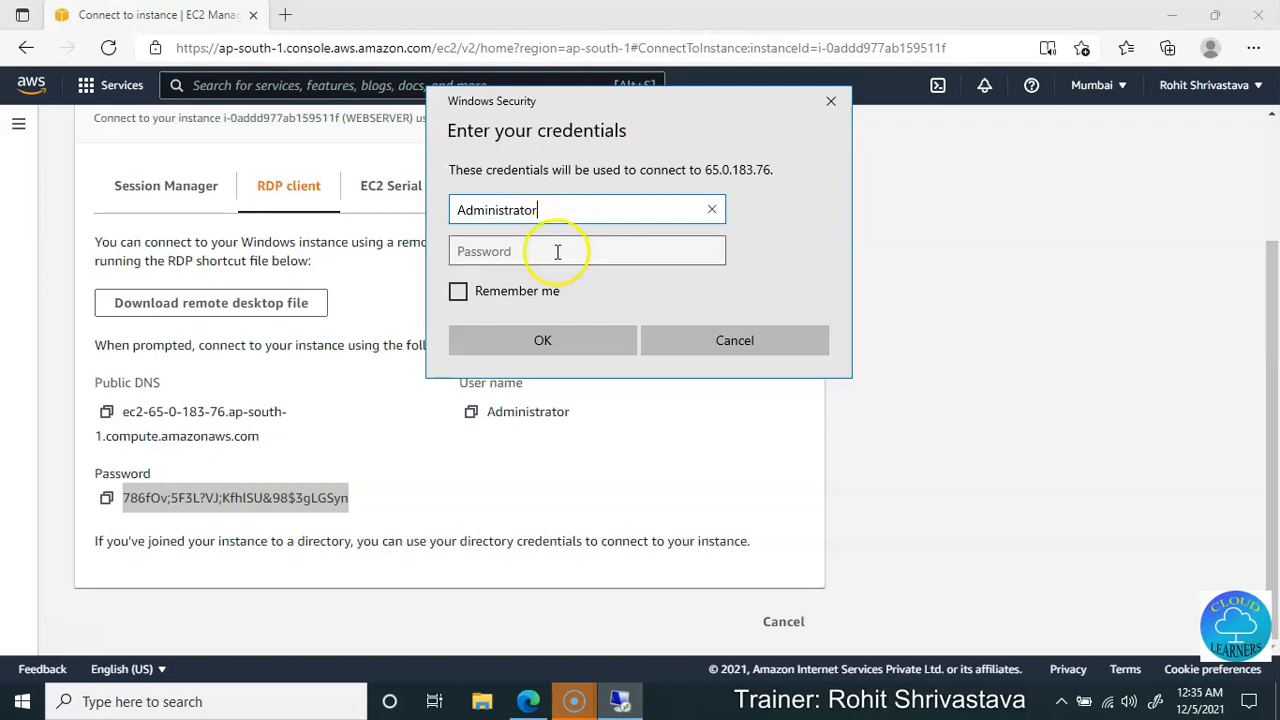
key(ctrl+v)
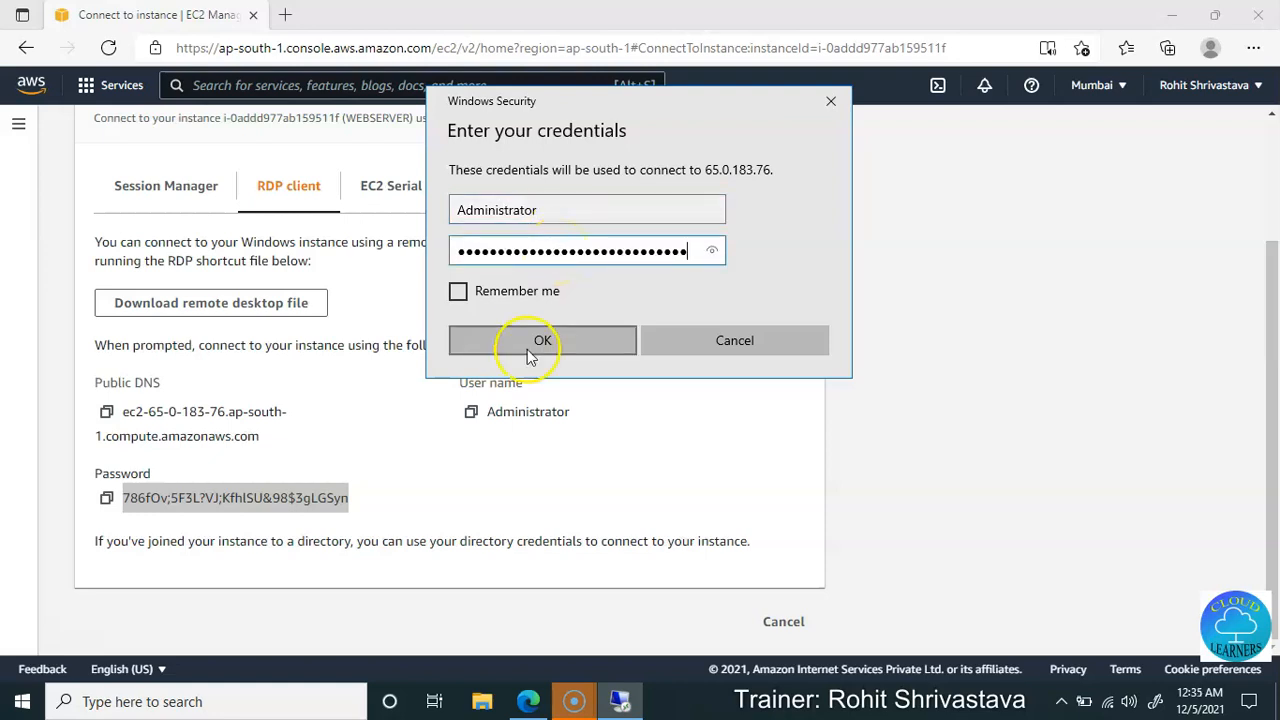
click(498, 300)
click(505, 345)
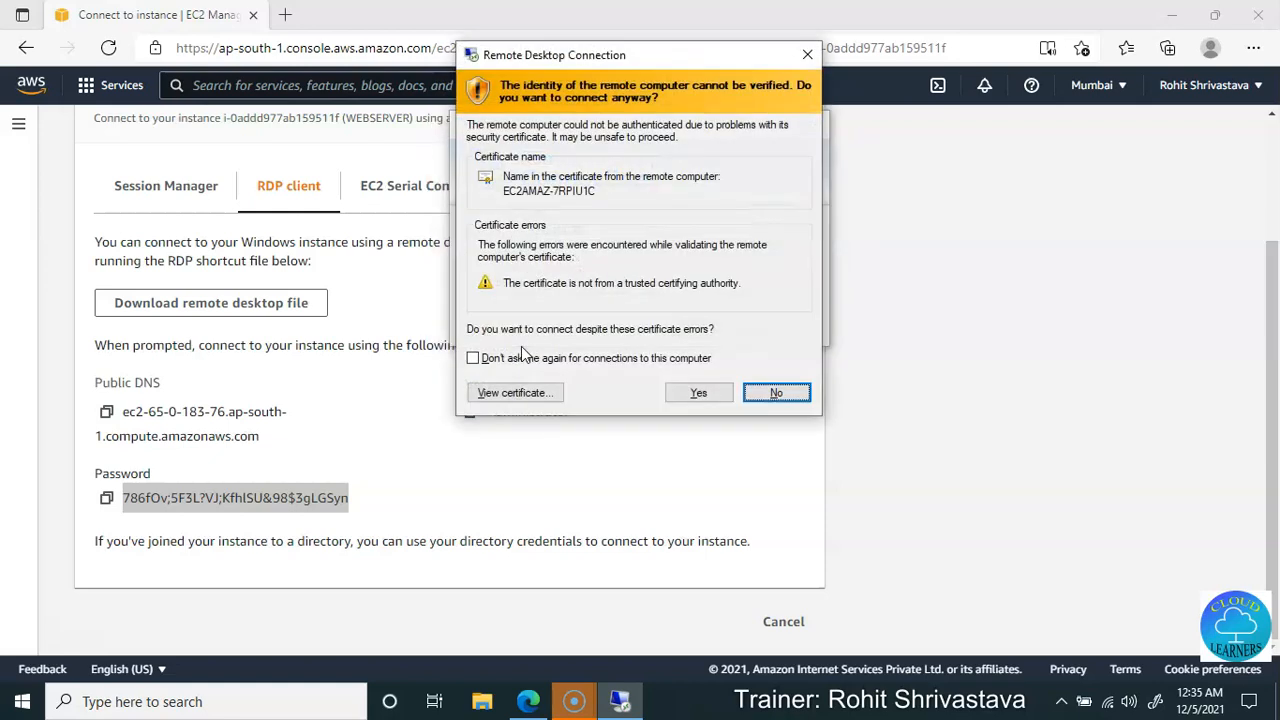
click(697, 392)
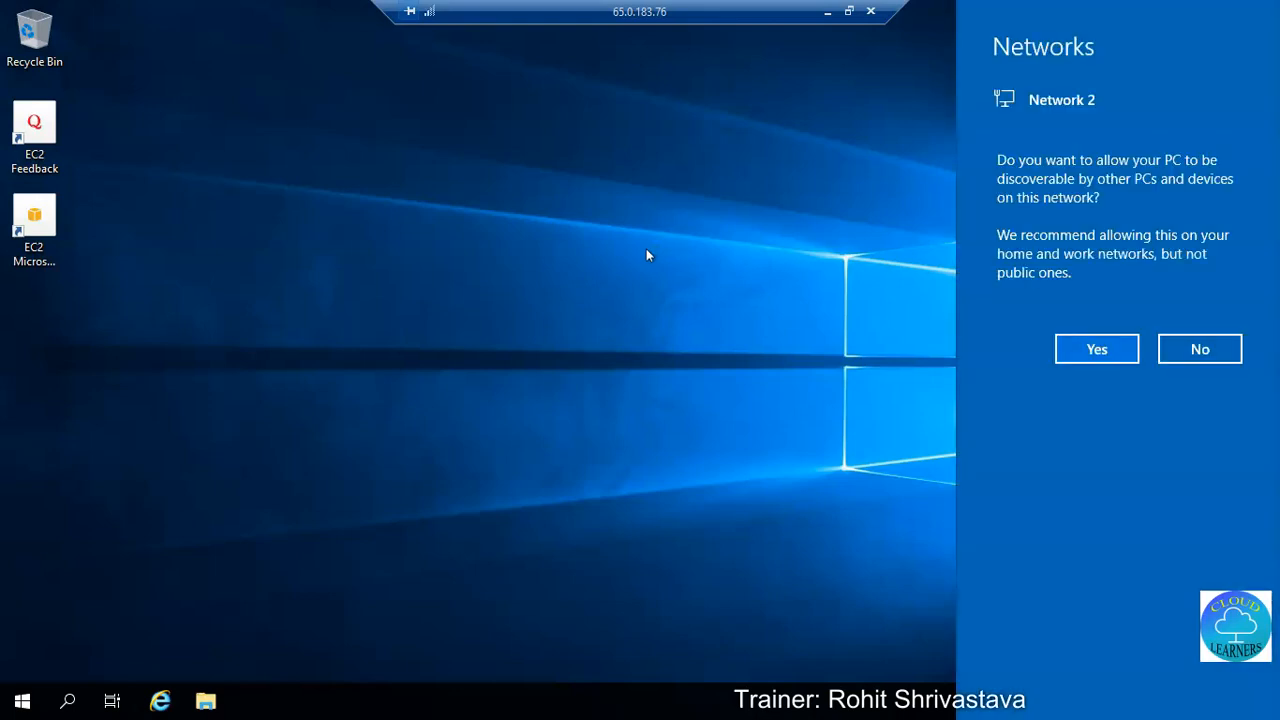
Allow the server to be discoverable on its network and open Server Manager, dismissing the Windows Admin Center message.
click(1114, 361)
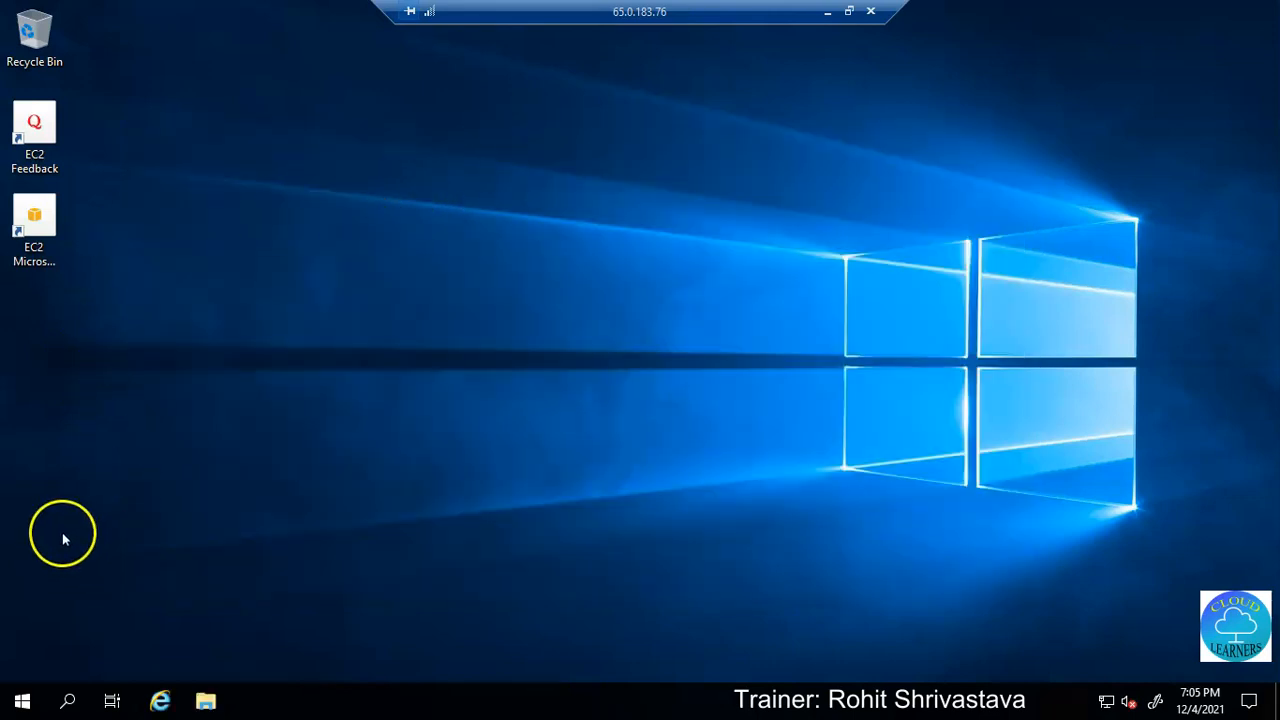
click(20, 706)
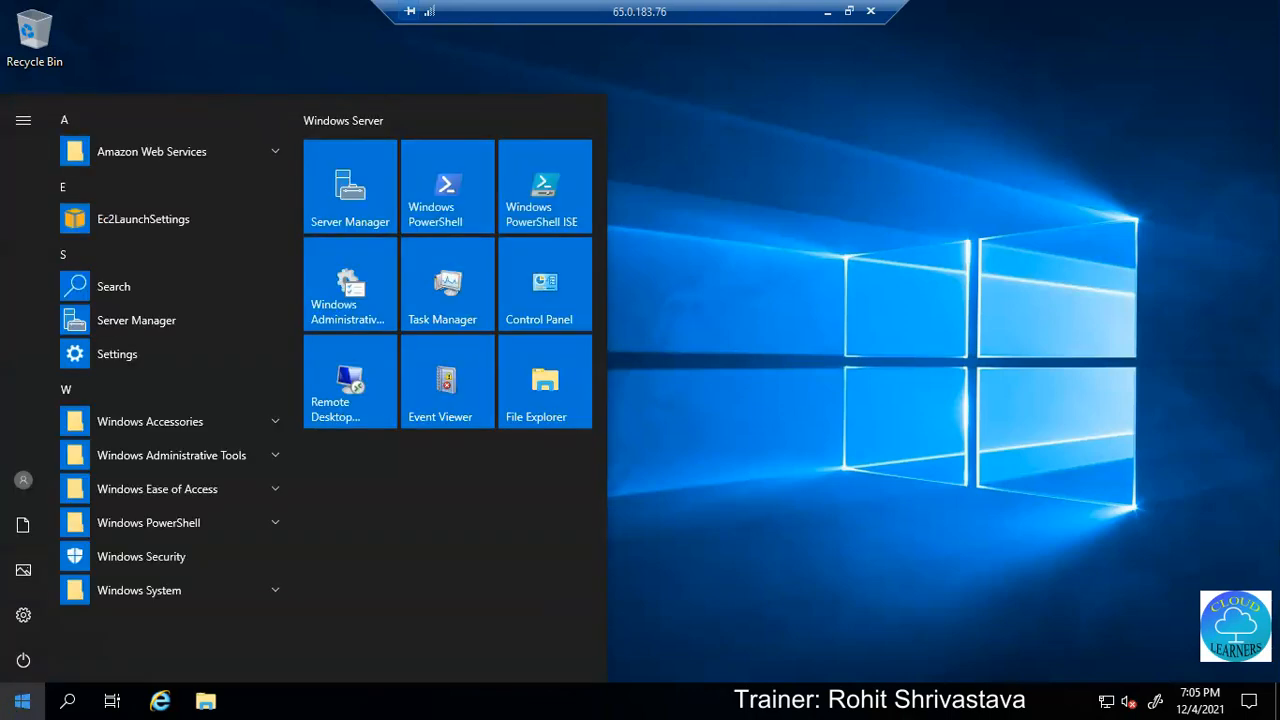
click(129, 320)
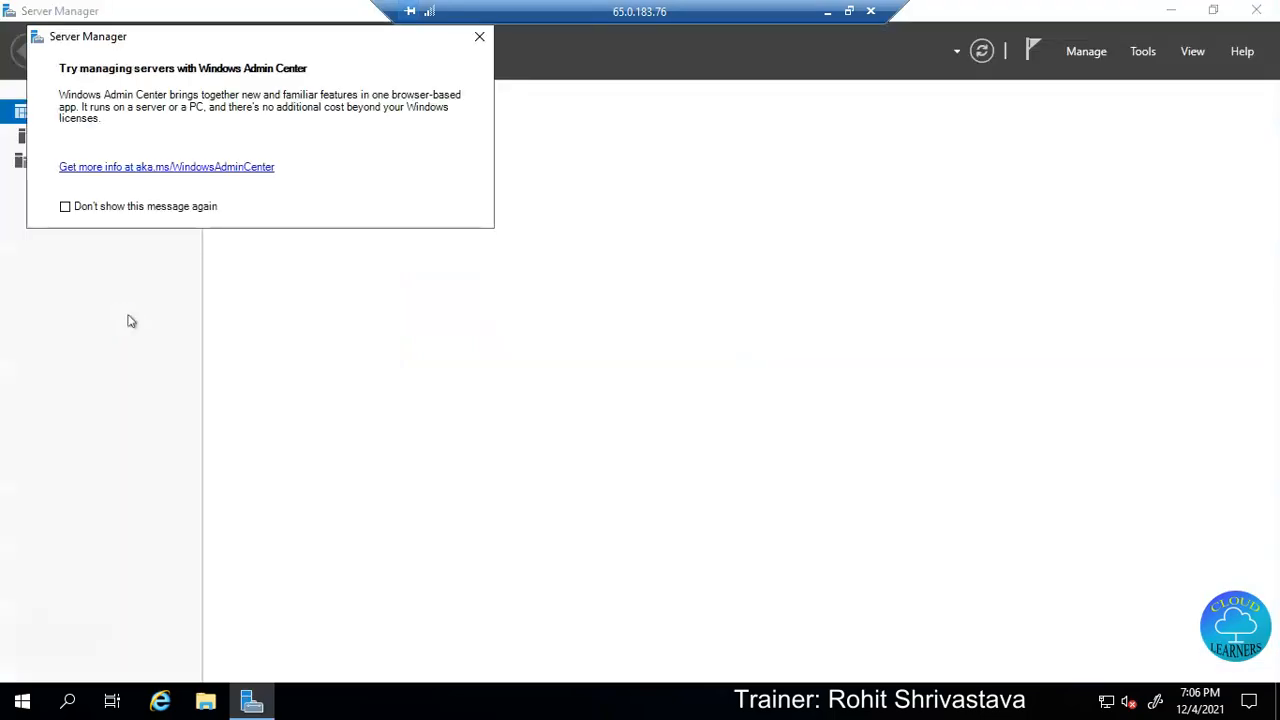
click(479, 36)
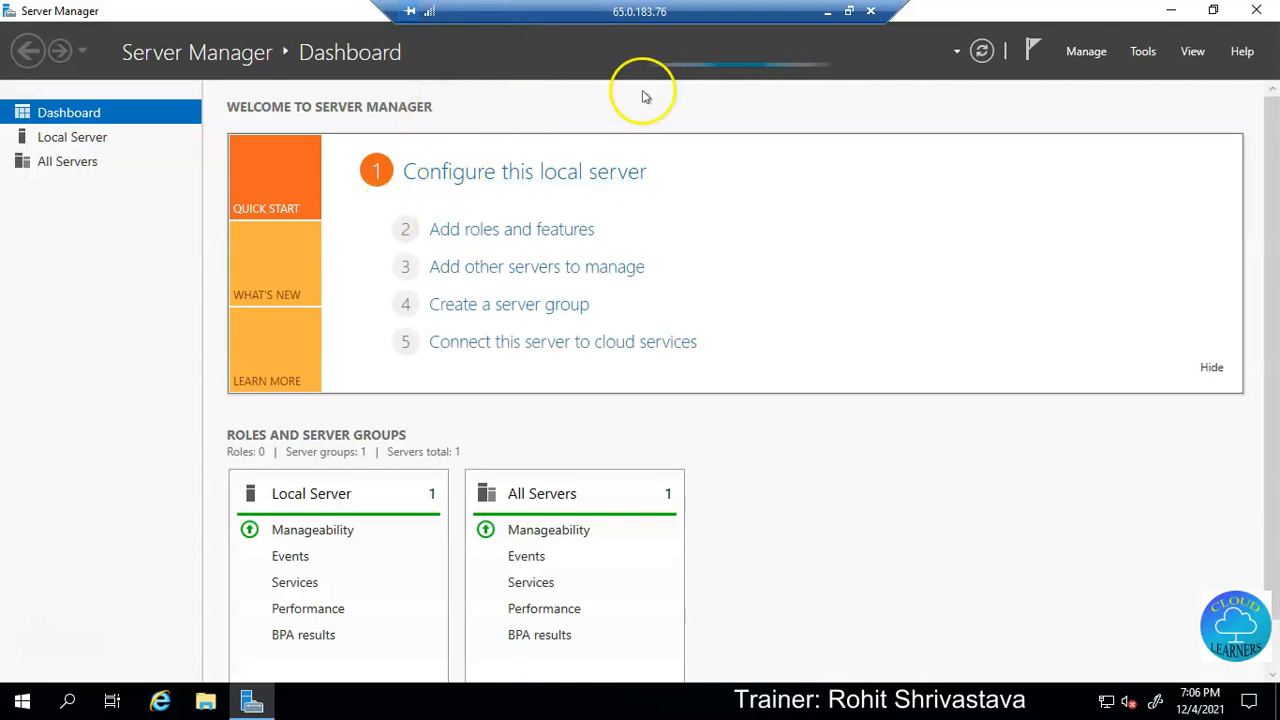
Start the Add Roles and Features wizard and choose a role-based or feature-based installation on server EC2AMAZ-7RPIU1C from the pool.
click(455, 229)
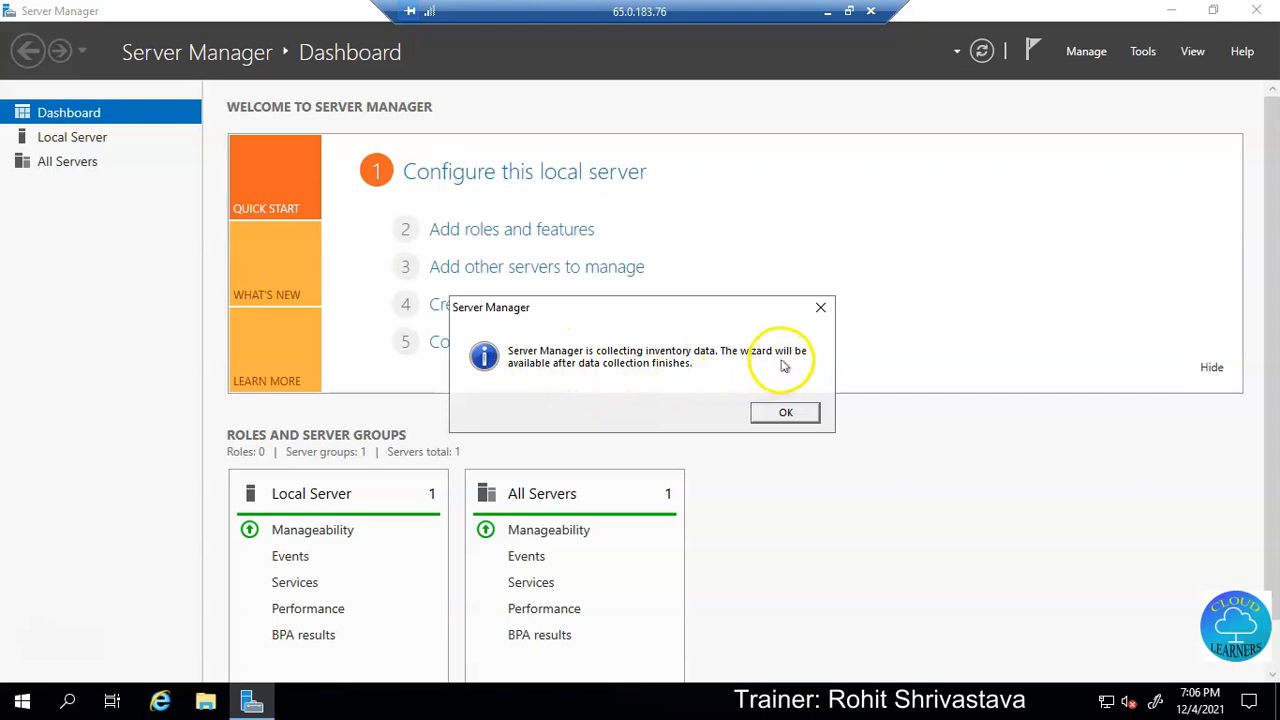
click(772, 411)
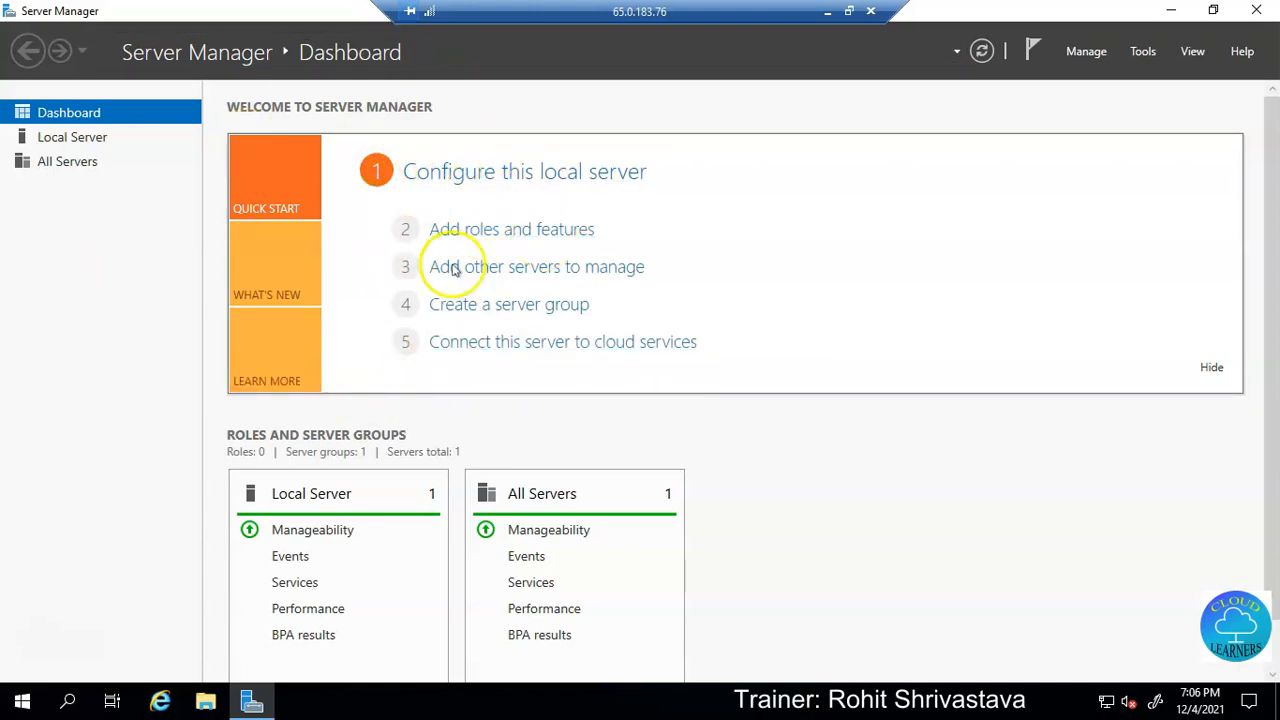
click(465, 231)
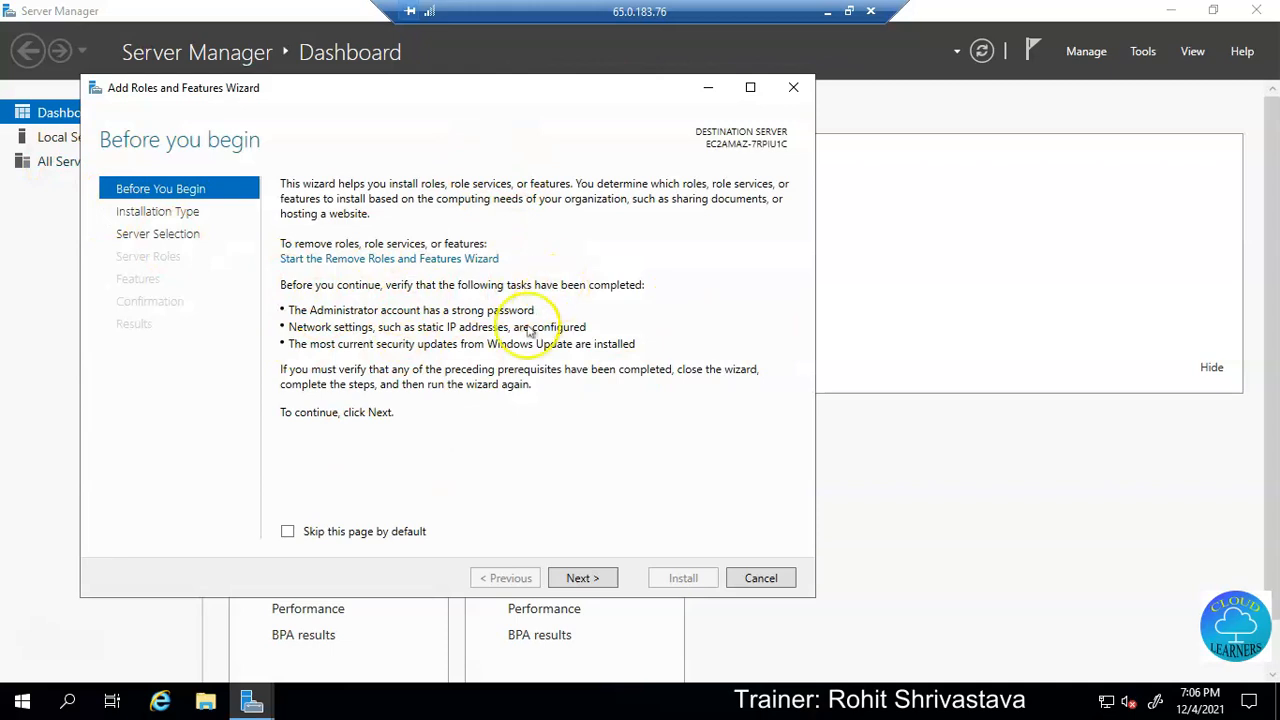
click(580, 578)
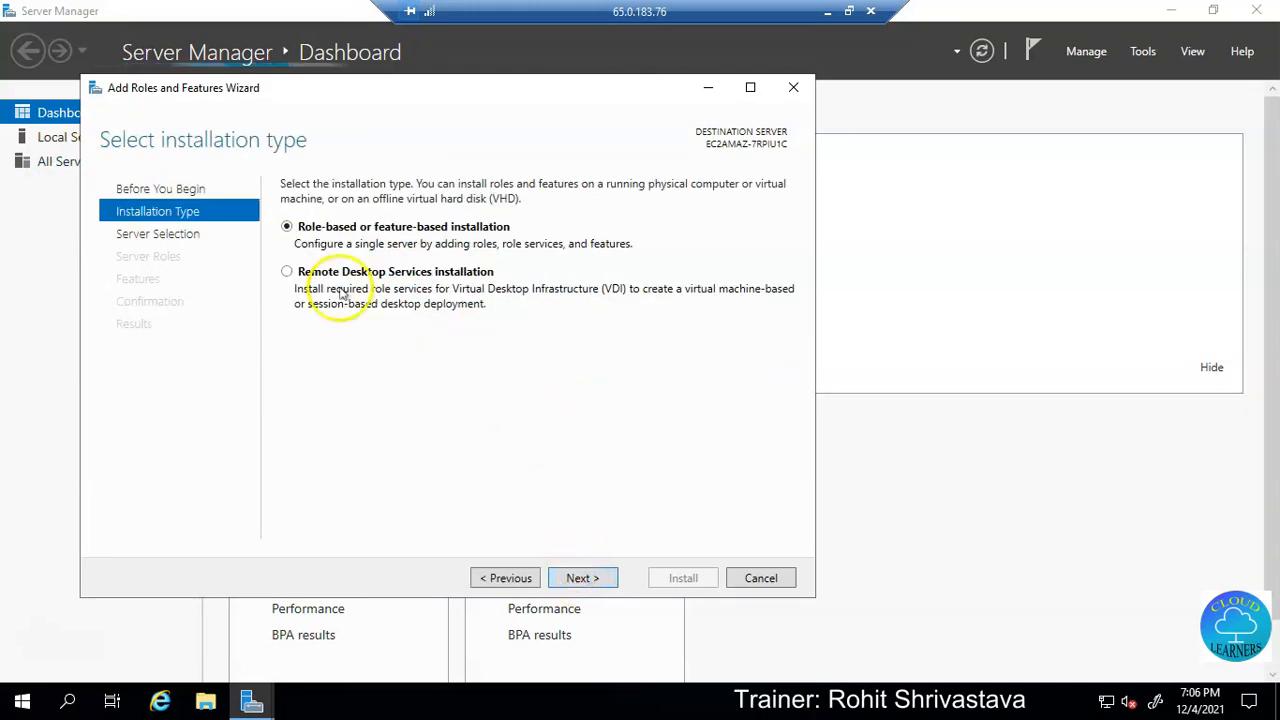
click(580, 580)
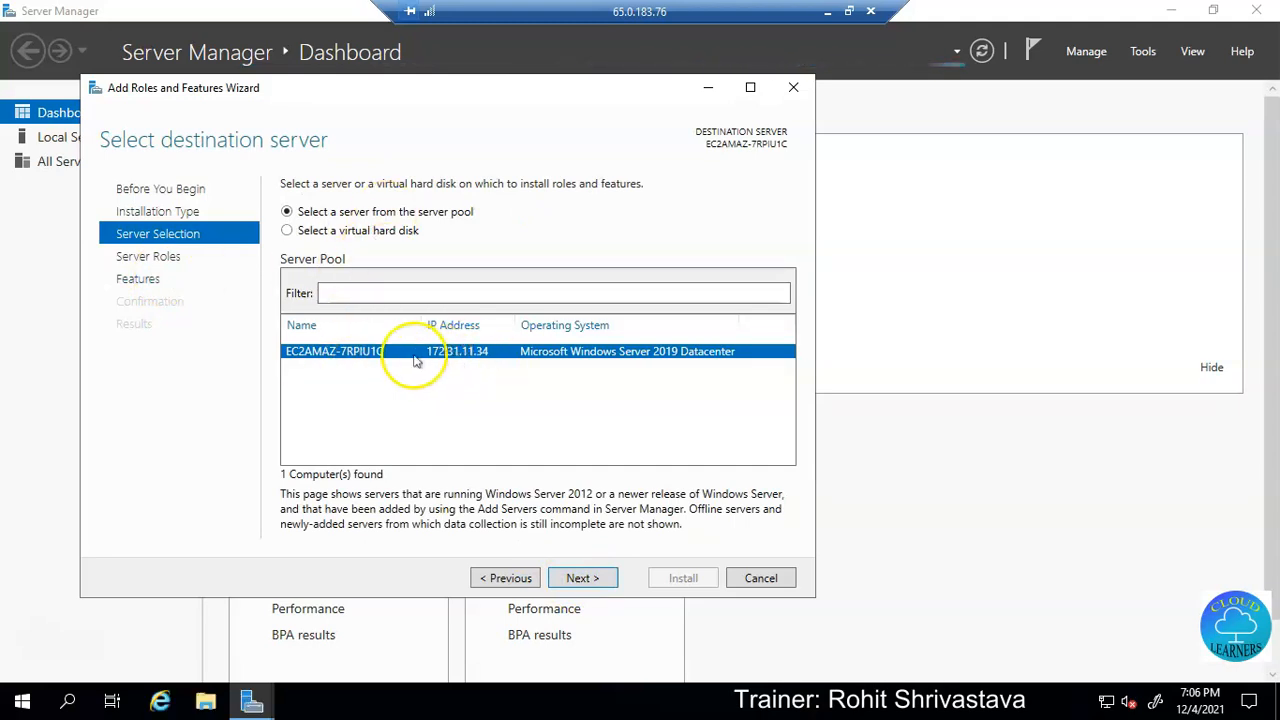
click(580, 585)
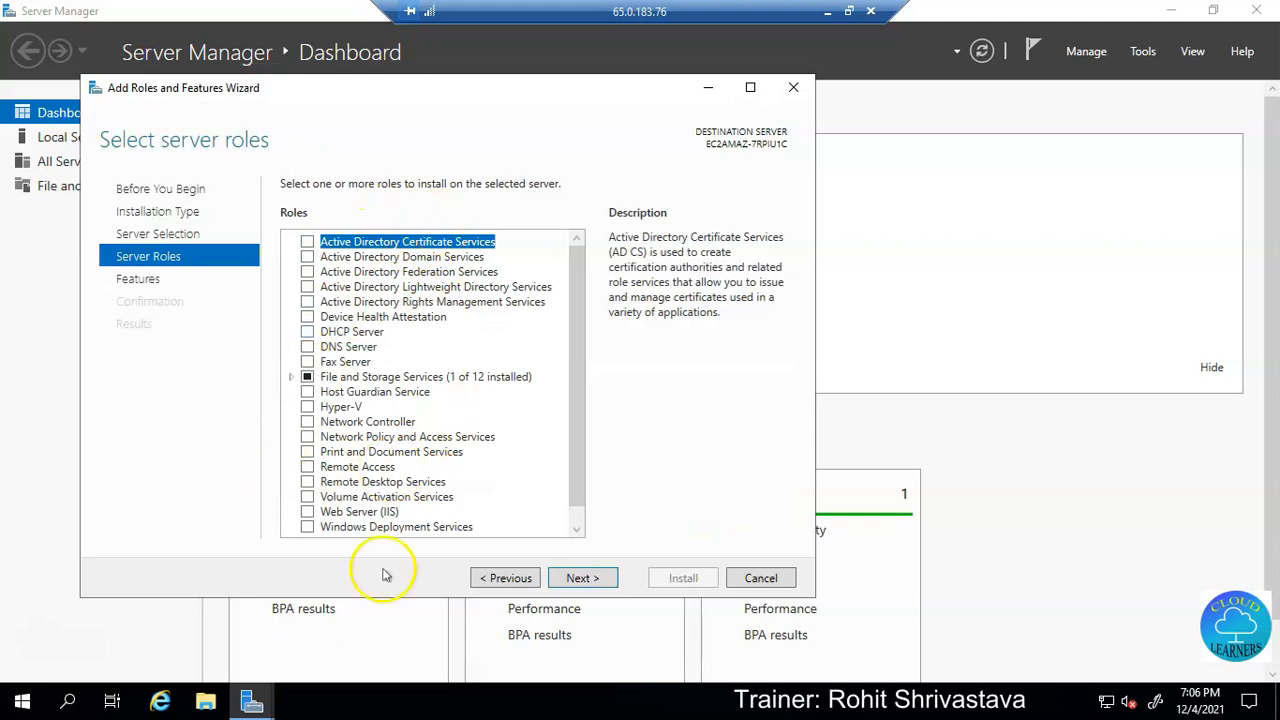
Select the Web Server (IIS) role and add its required features, including the management tools.
scroll(367, 413, down, 1)
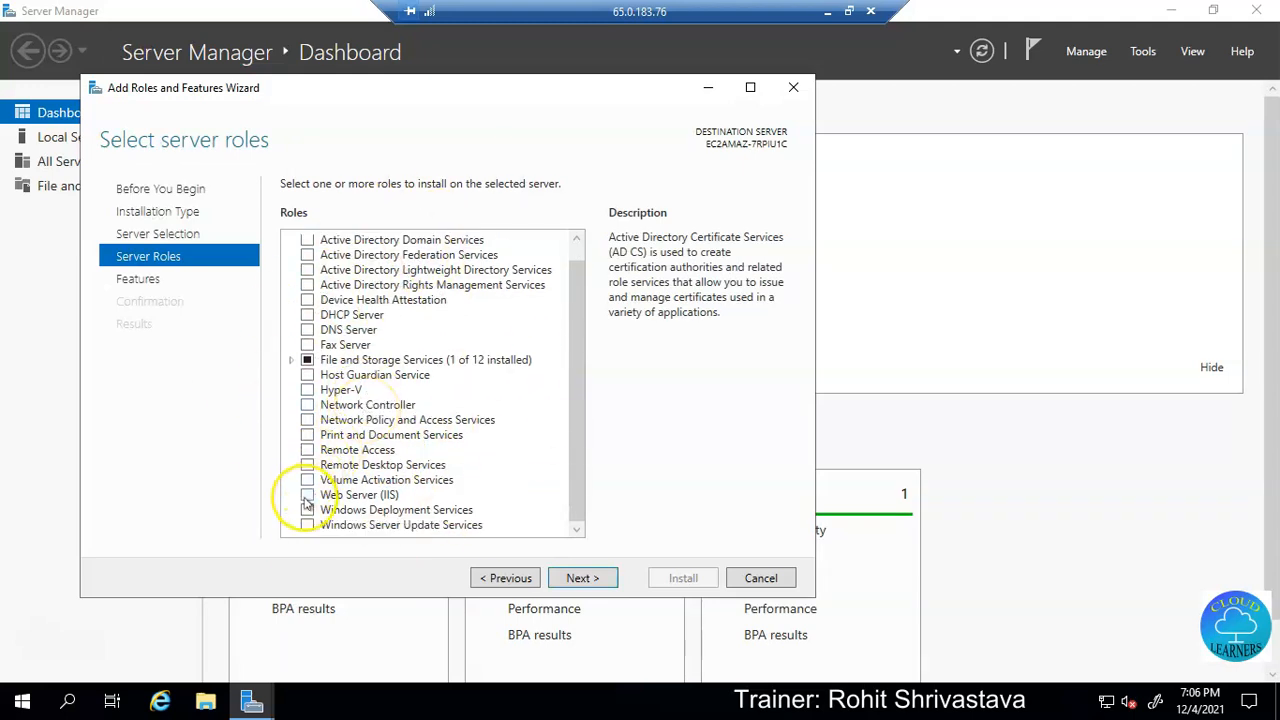
scroll(384, 437, up, 1)
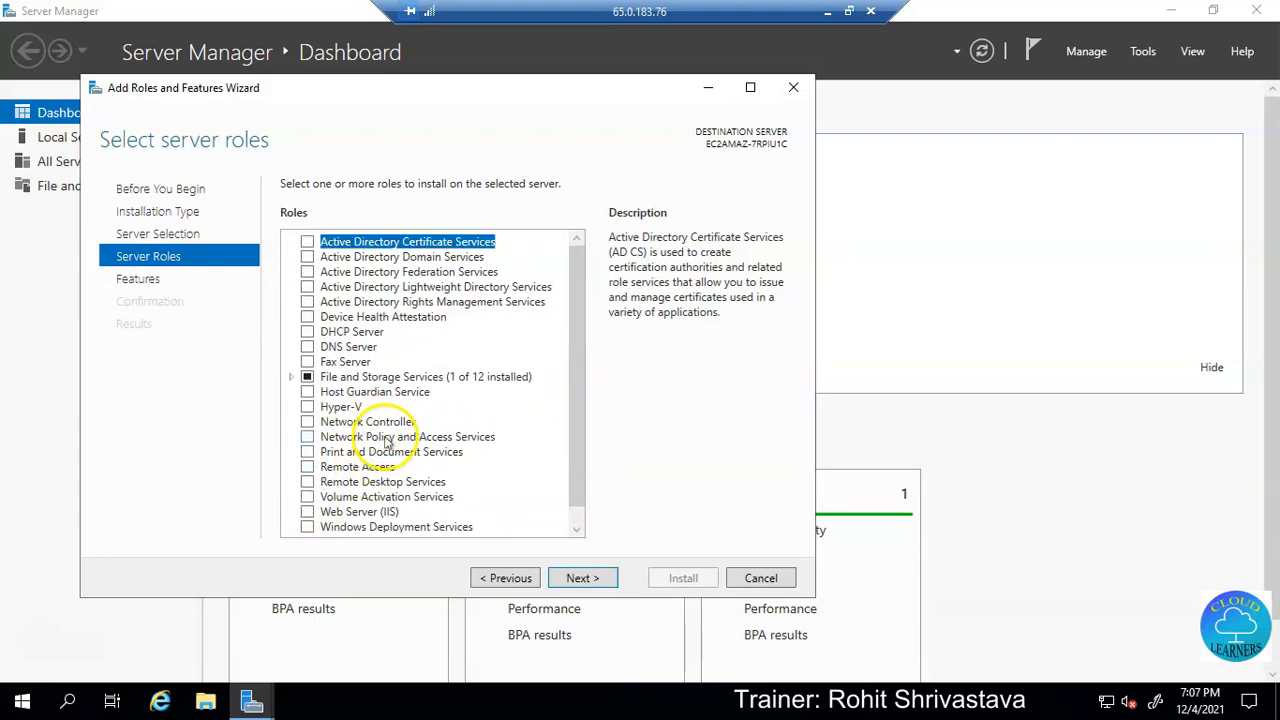
scroll(310, 455, down, 1)
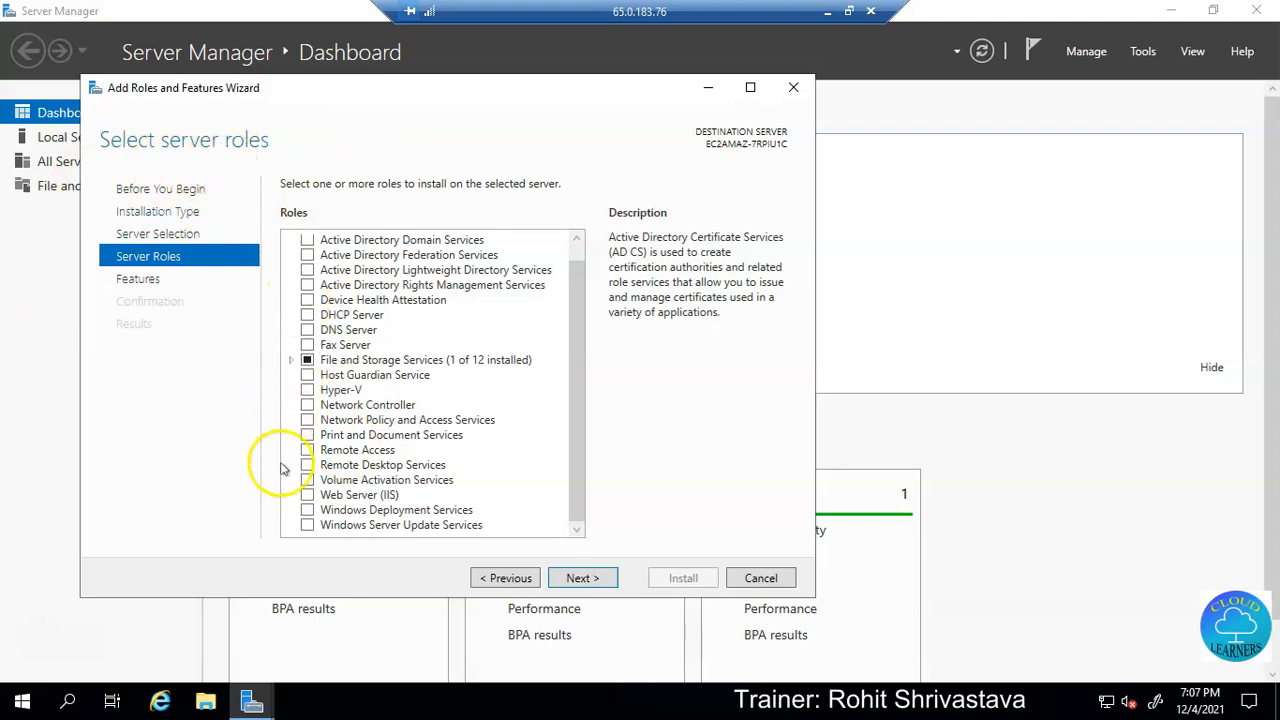
click(305, 496)
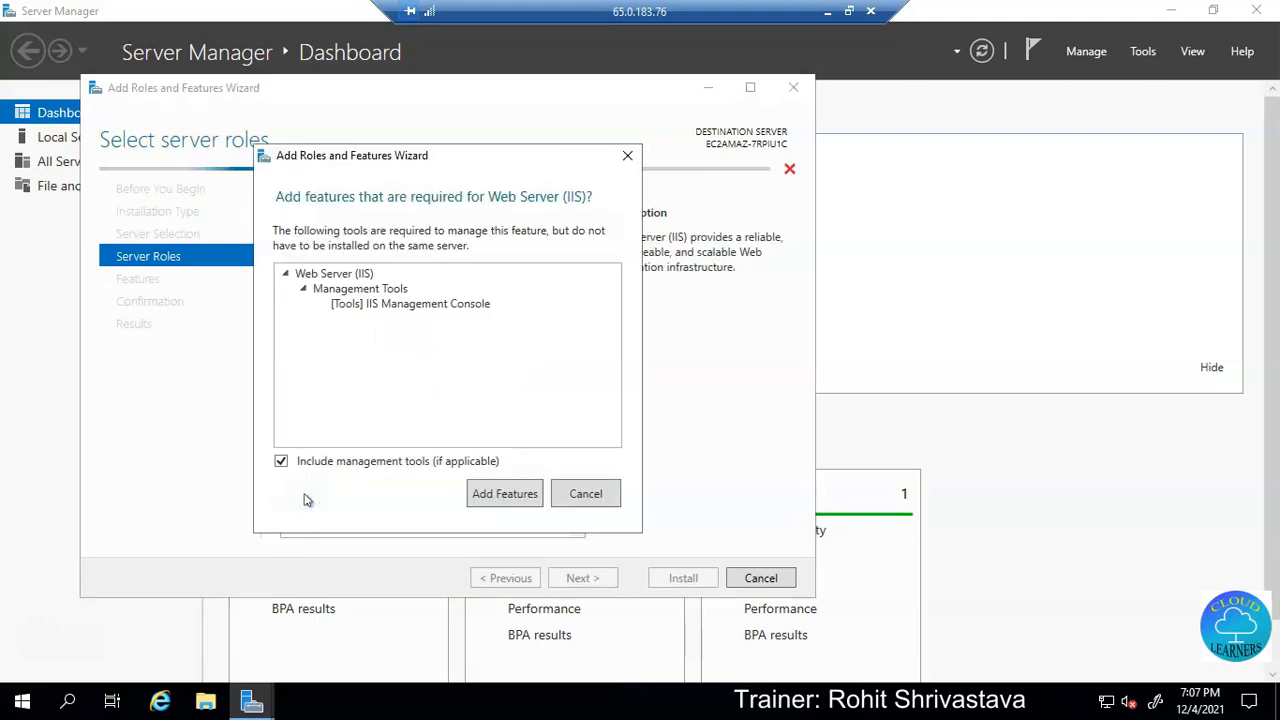
click(490, 490)
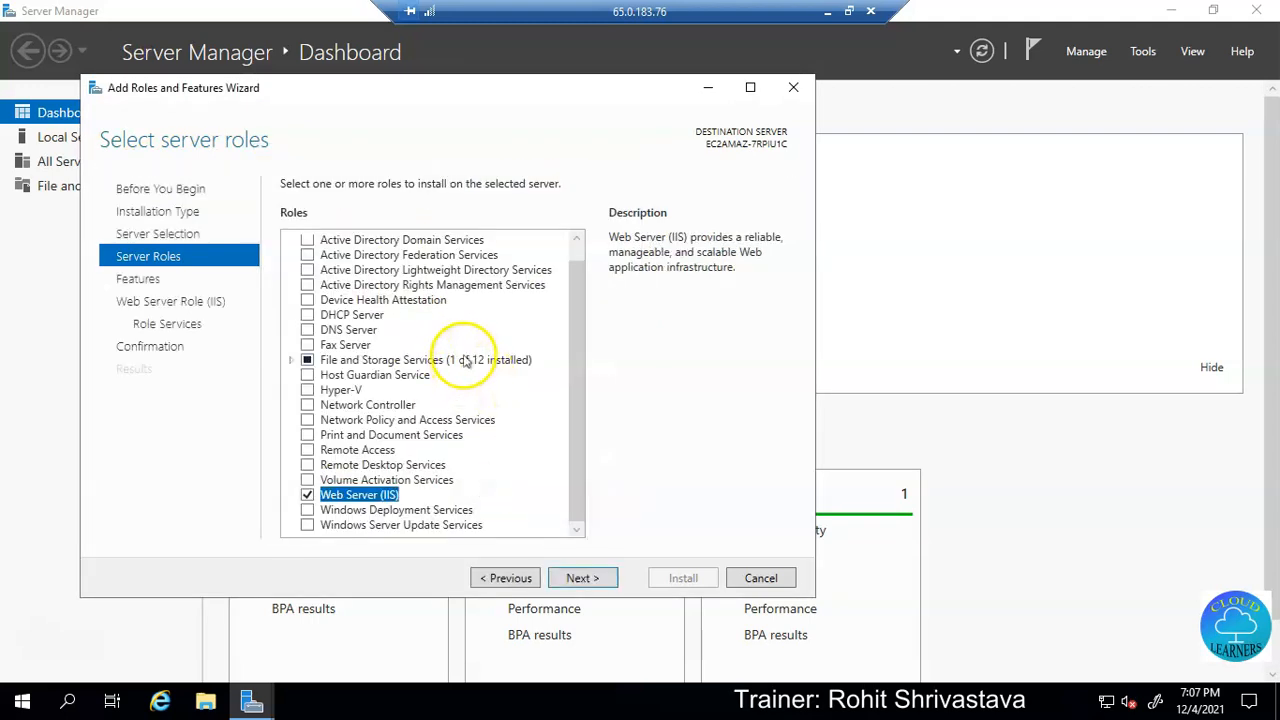
Keep the default features and IIS role services and start the Web Server (IIS) installation.
click(583, 579)
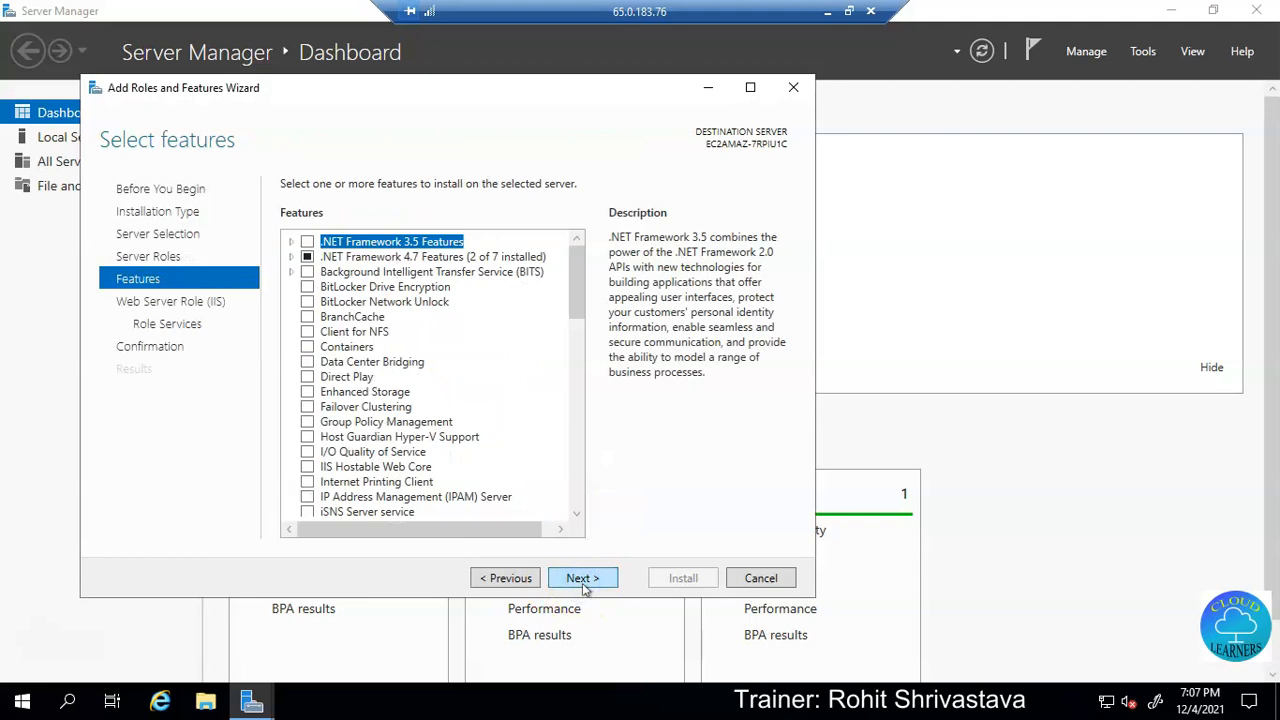
scroll(478, 400, down, 11)
scroll(480, 402, down, 5)
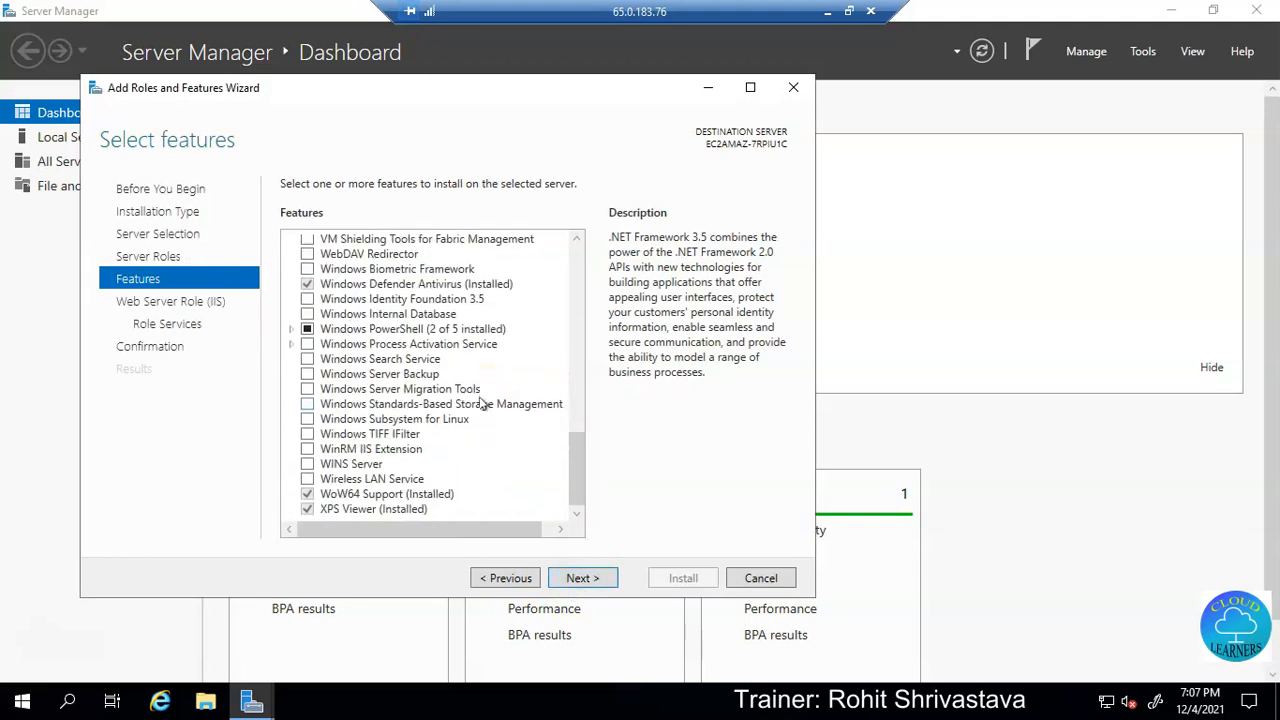
click(585, 580)
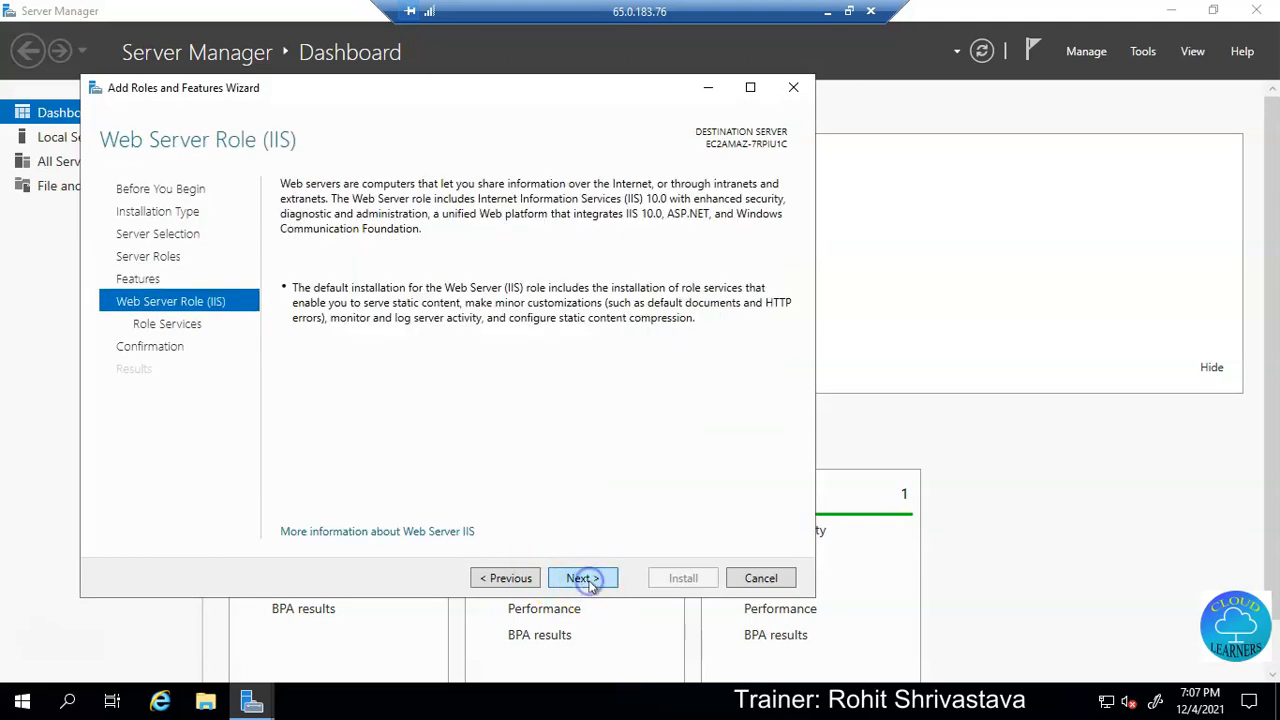
click(589, 582)
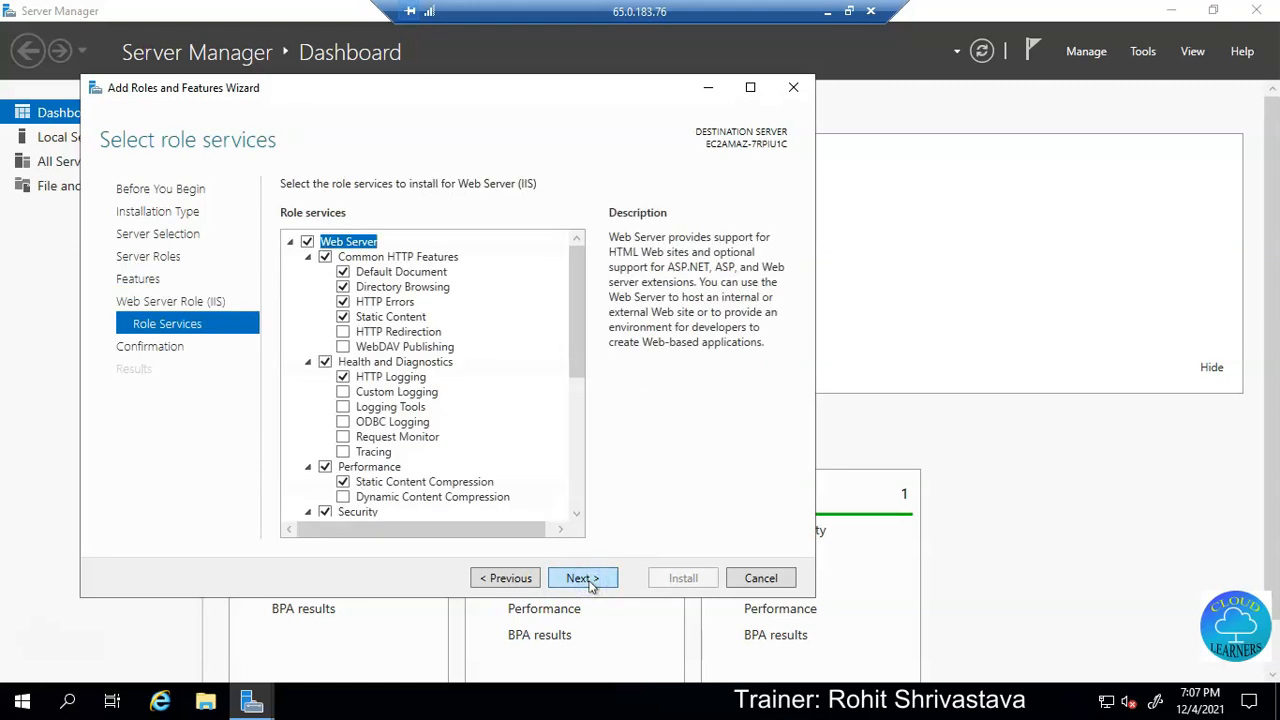
click(589, 581)
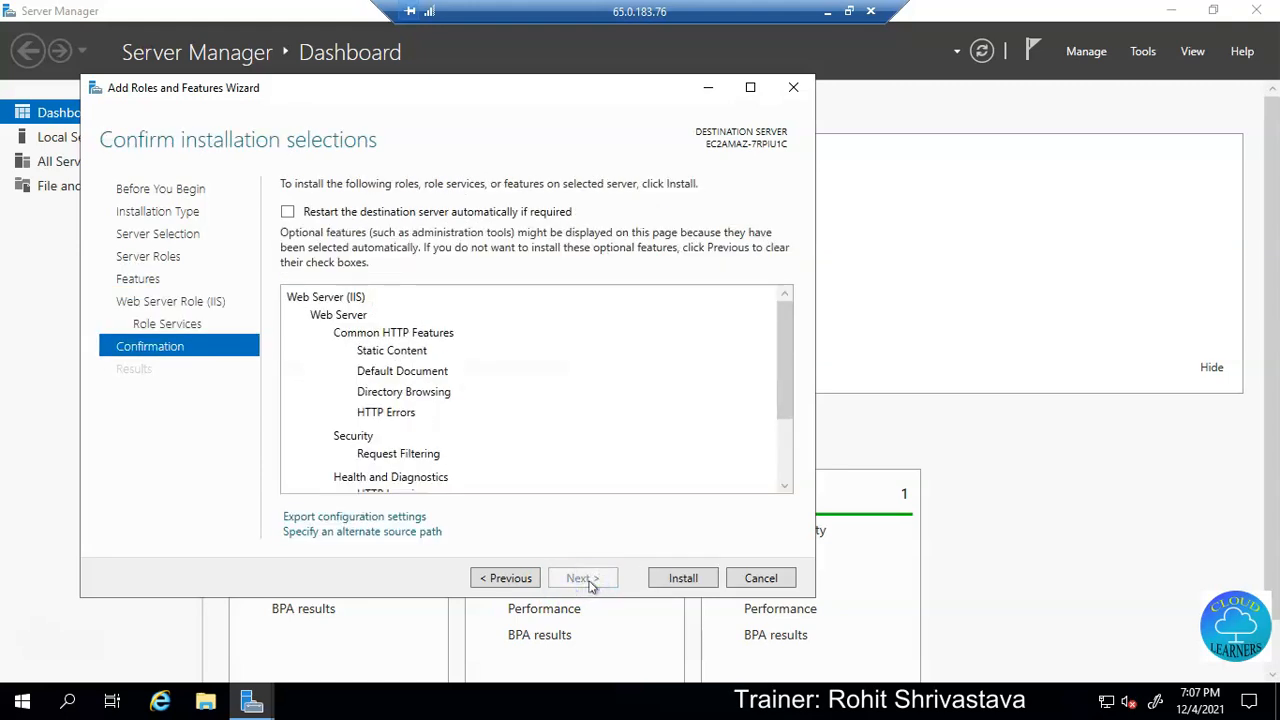
click(675, 583)
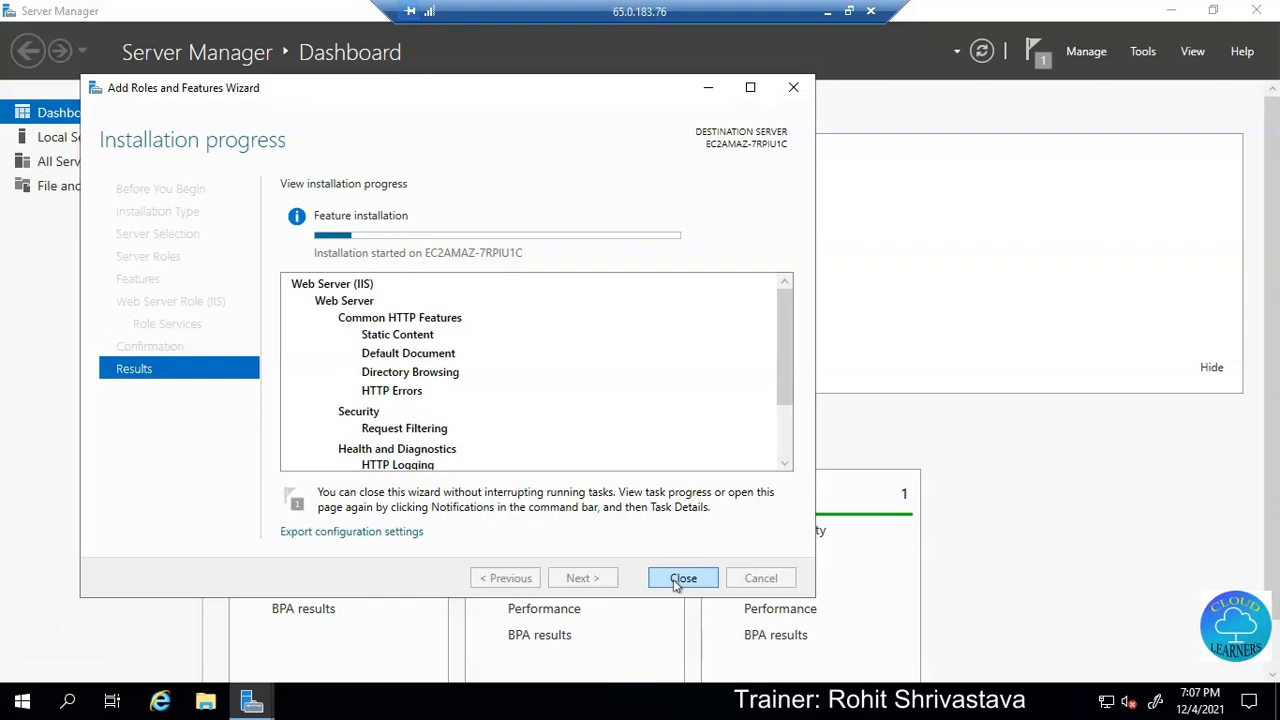
Open File Explorer in a maximized window and view the contents of Local Disk (C:).
click(210, 700)
click(333, 536)
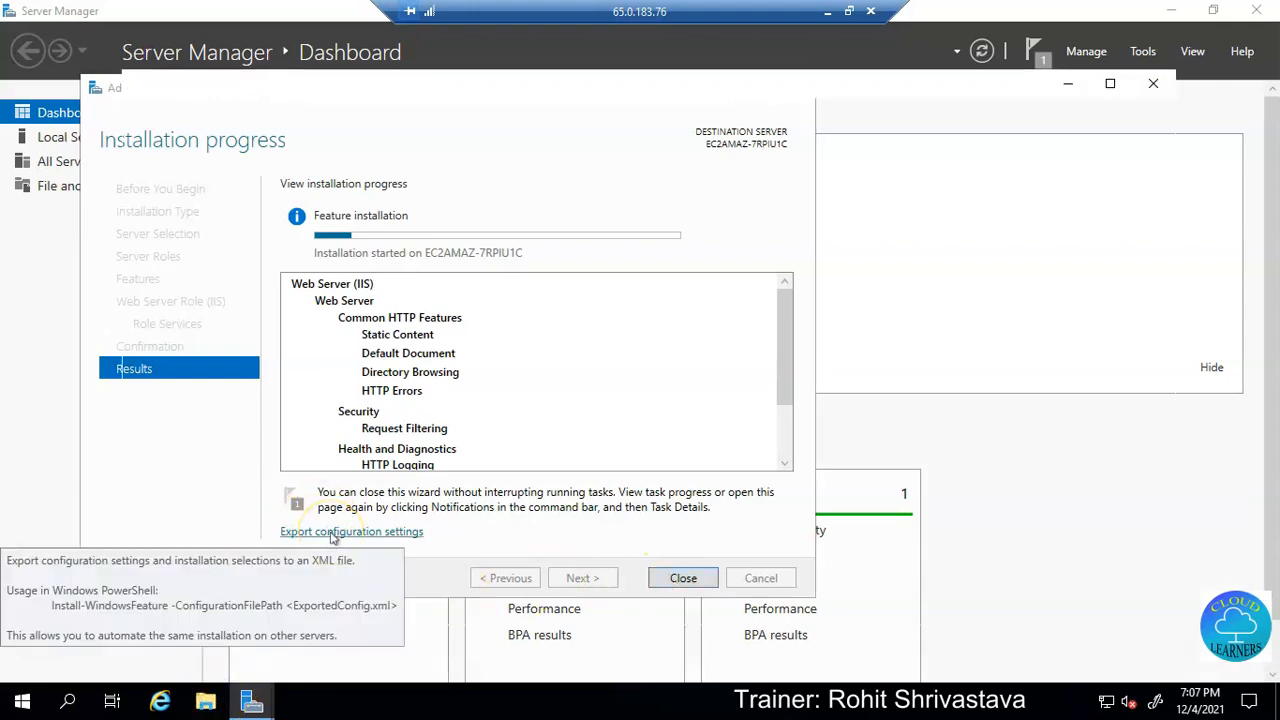
double_click(723, 90)
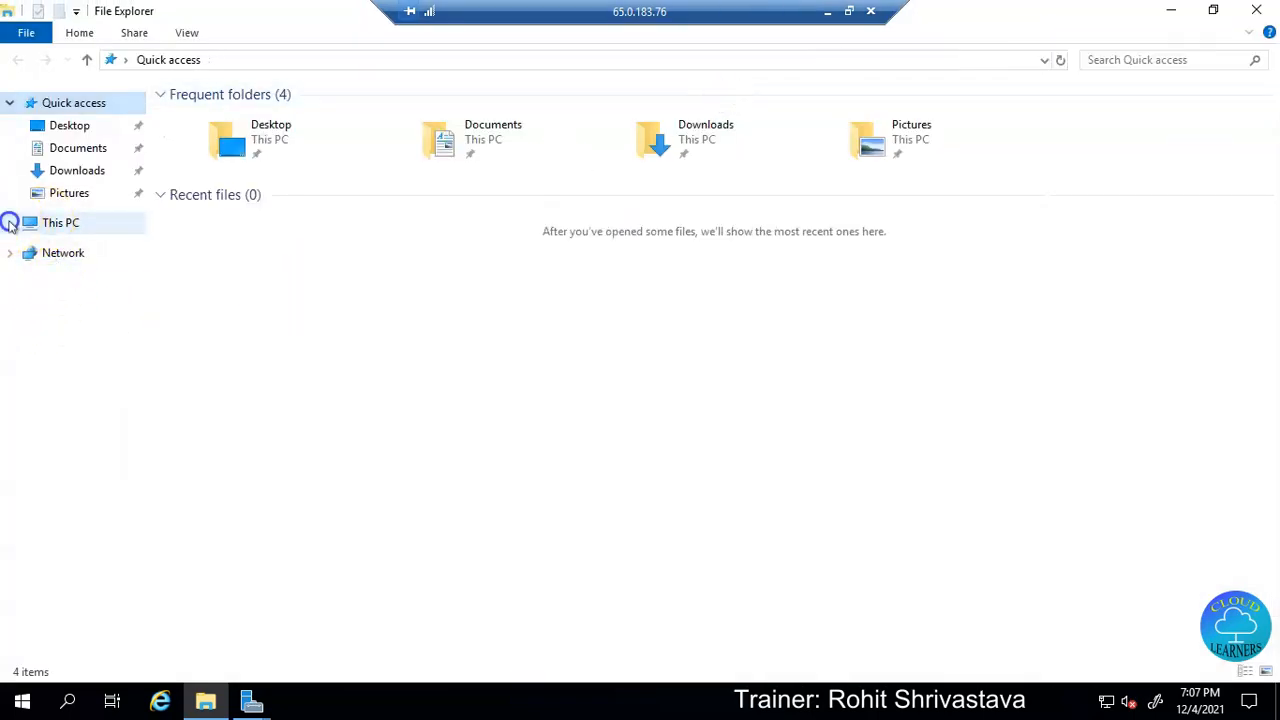
click(10, 222)
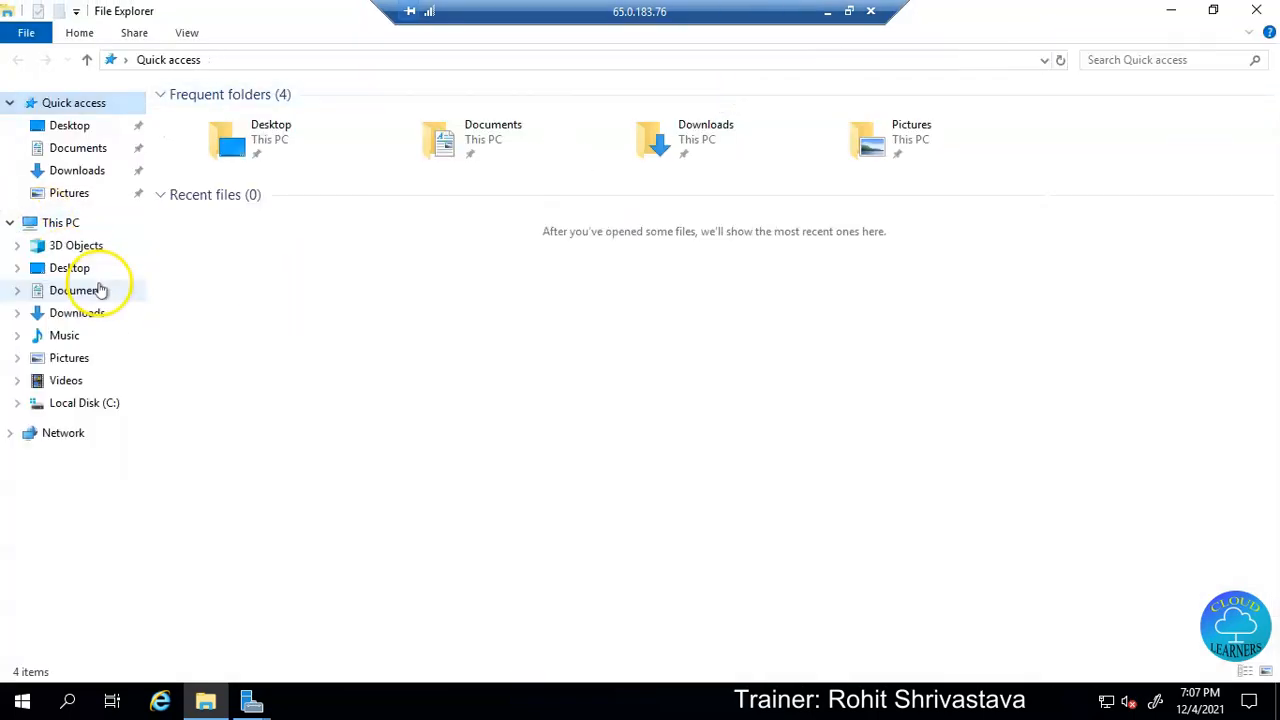
click(90, 404)
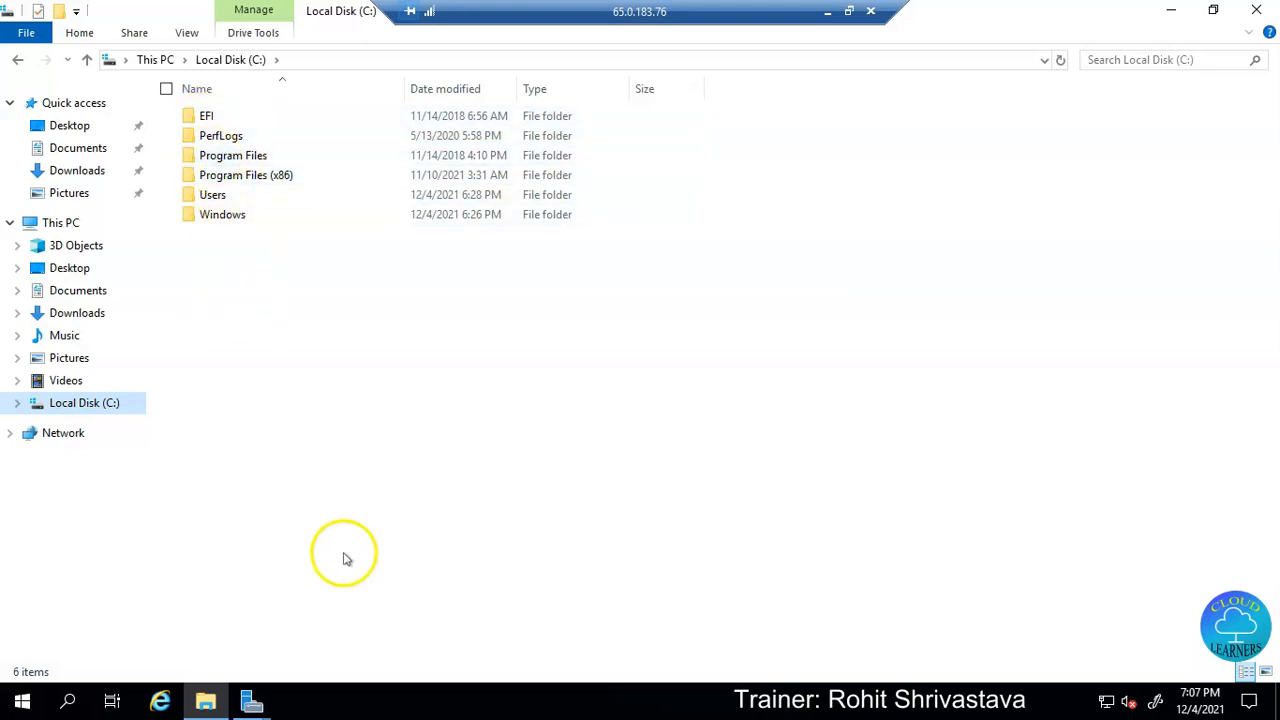
Check the IIS installation progress and look for the inetpub folder on Local Disk (C:).
click(252, 702)
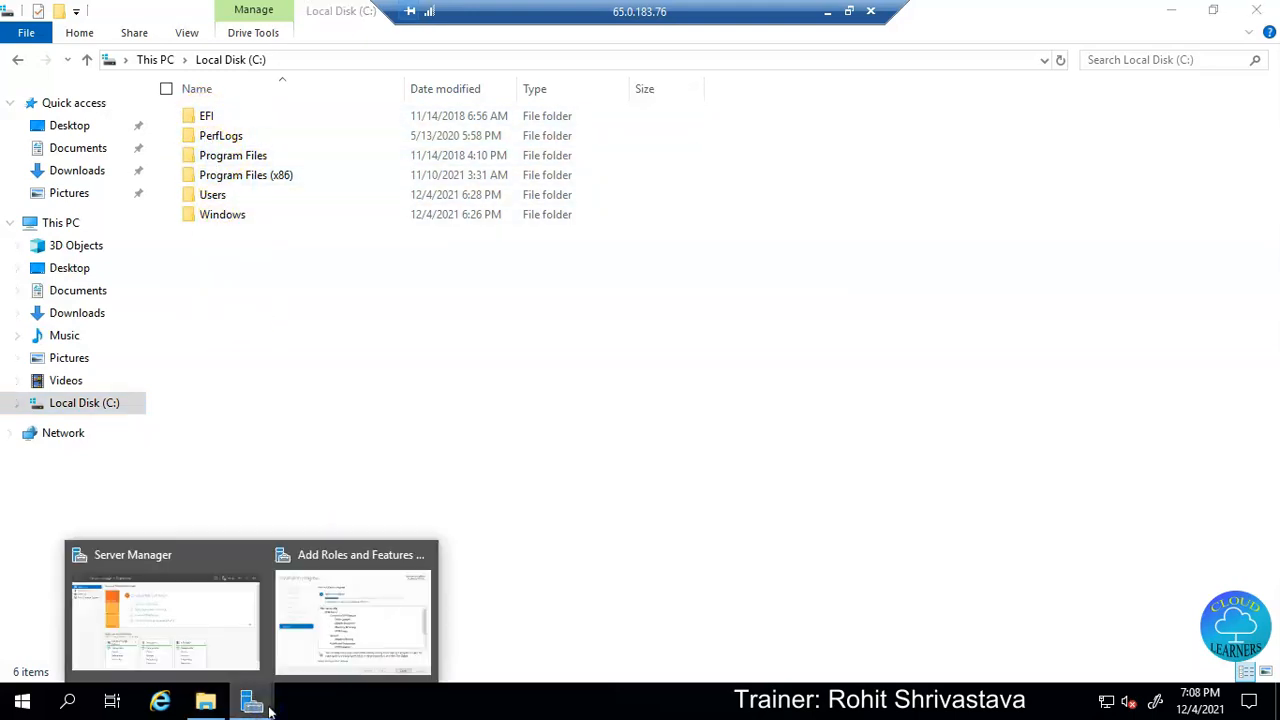
click(400, 618)
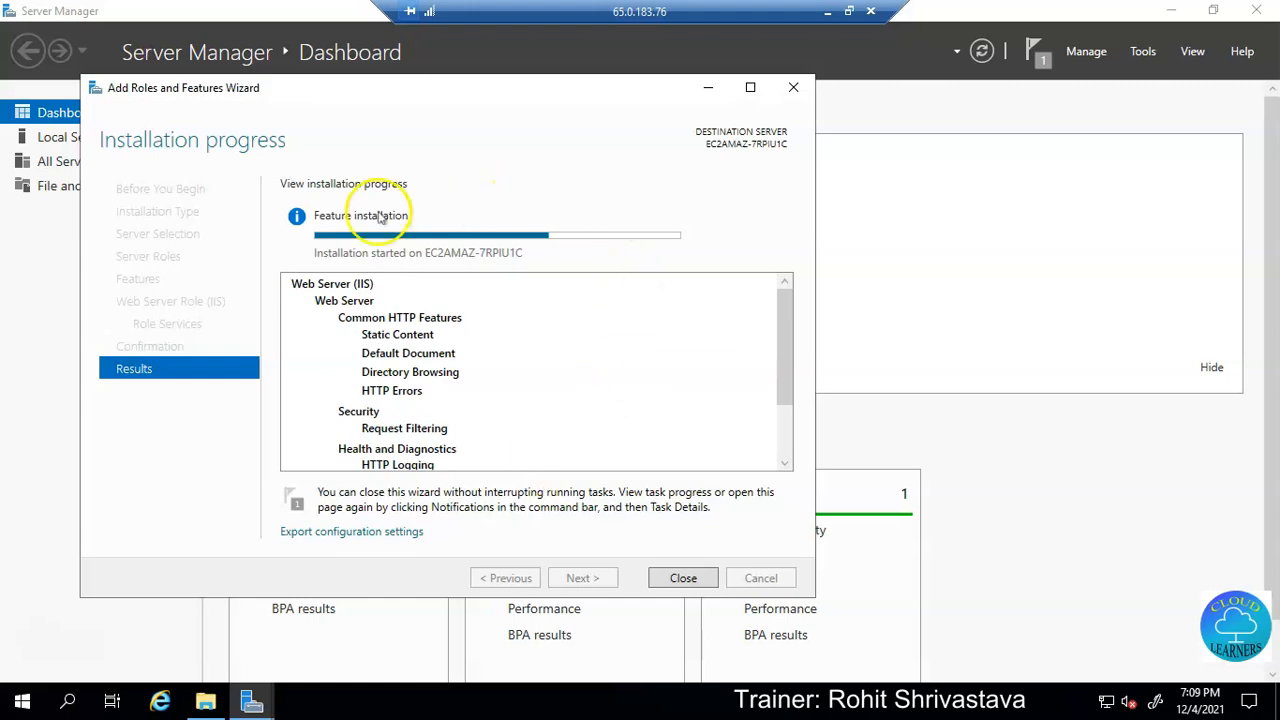
click(205, 702)
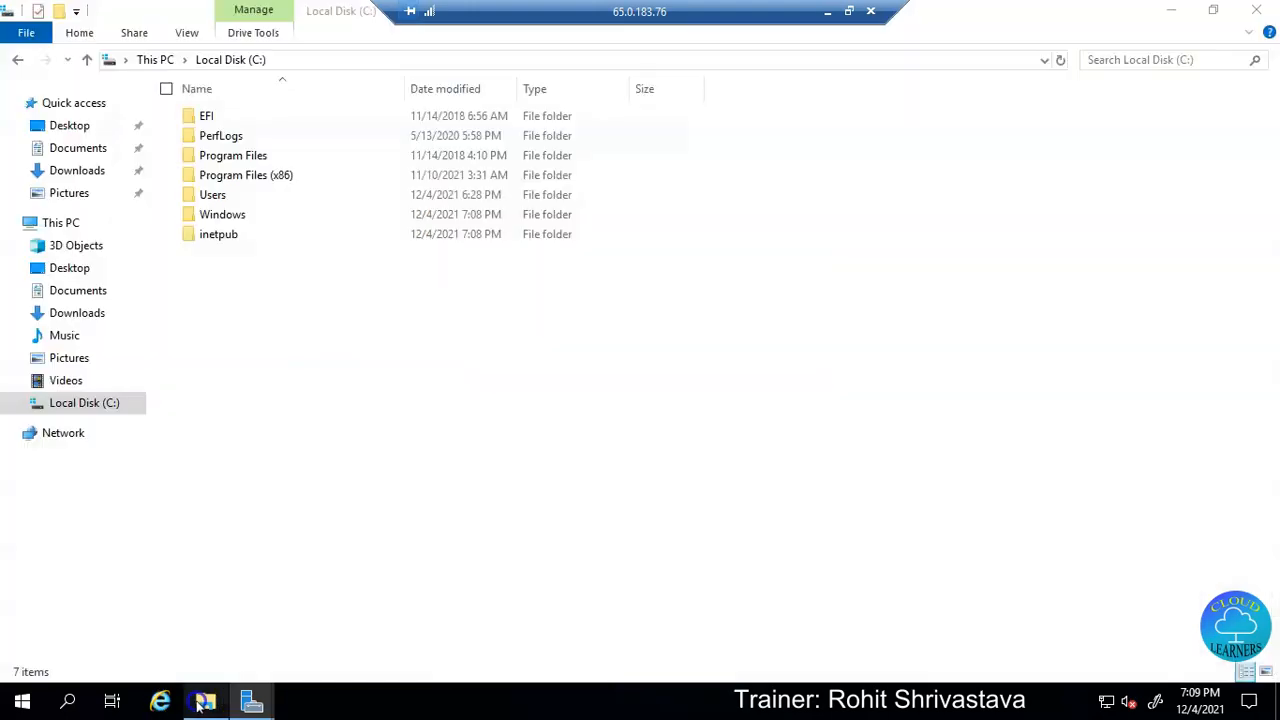
click(219, 244)
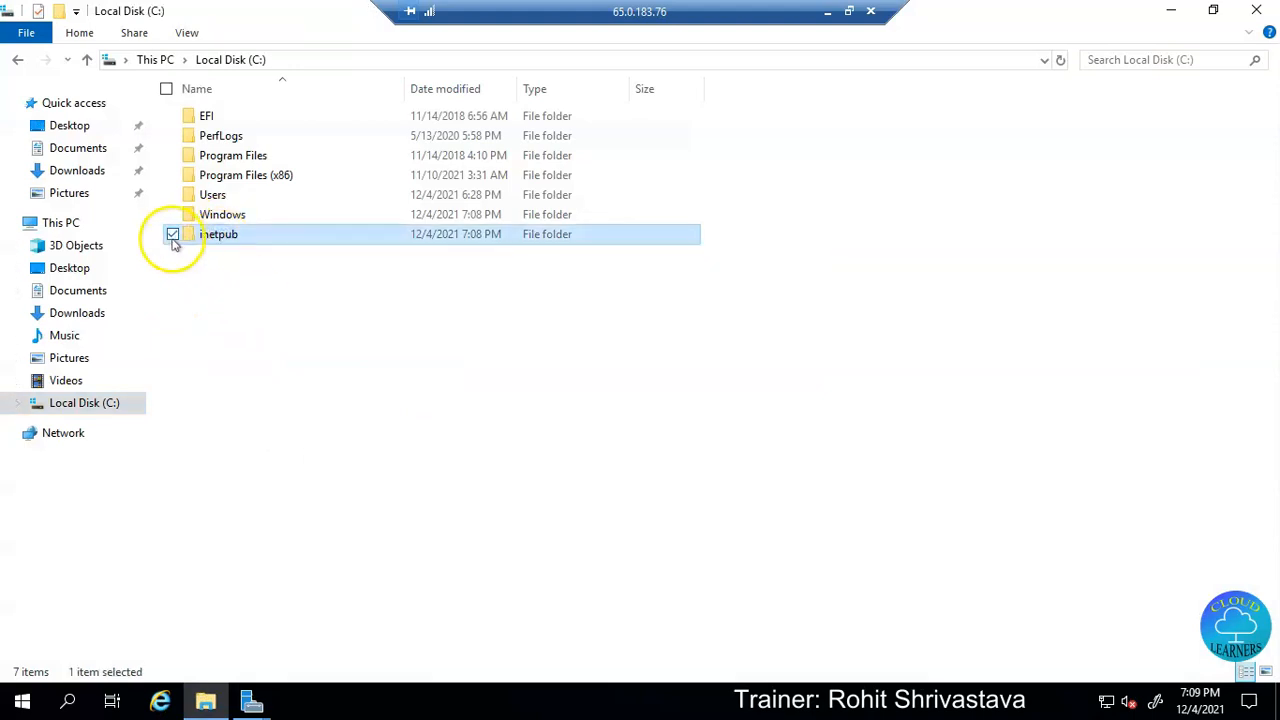
click(172, 237)
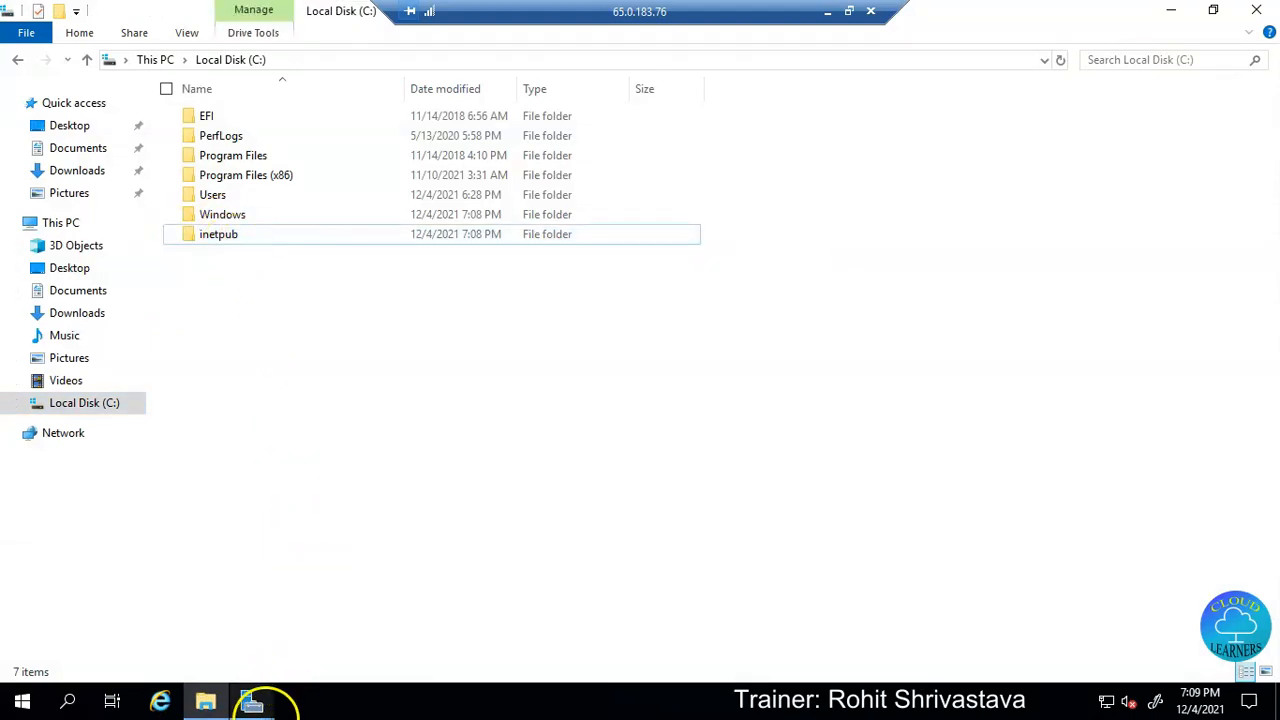
Permanently delete both default iisstart files from the inetpub\wwwroot folder on Local Disk (C:).
double_click(224, 240)
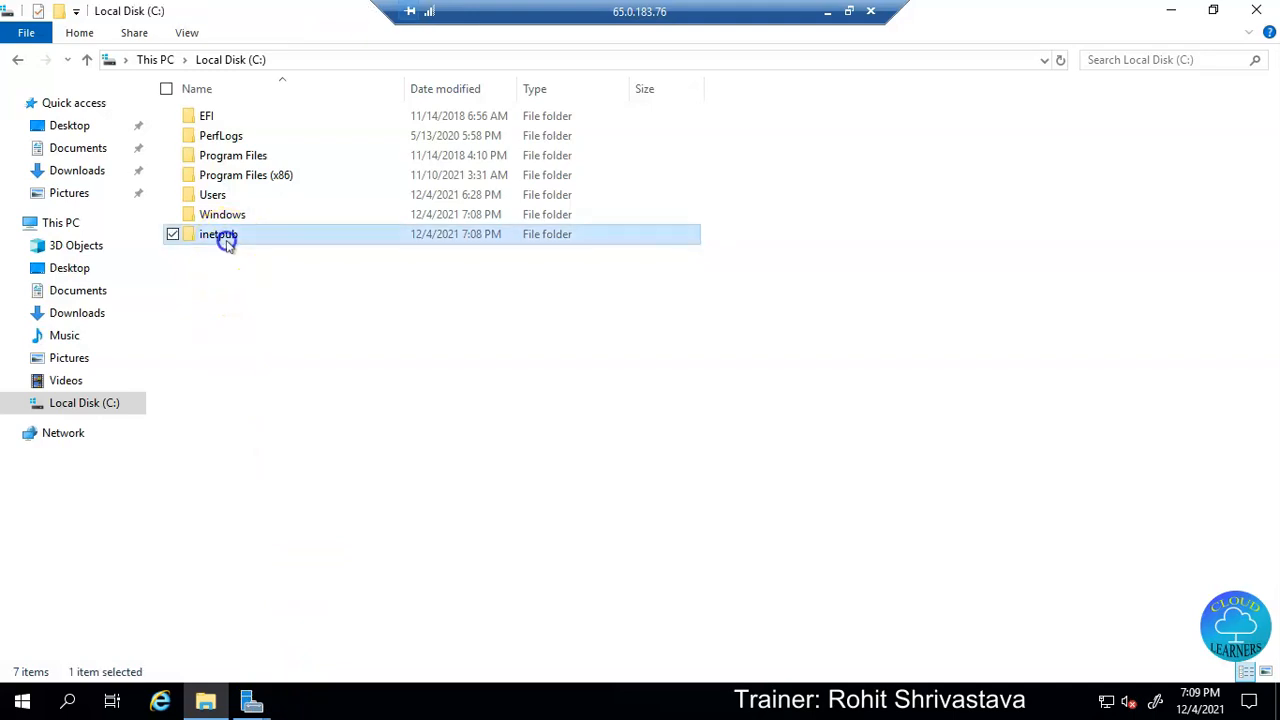
double_click(215, 196)
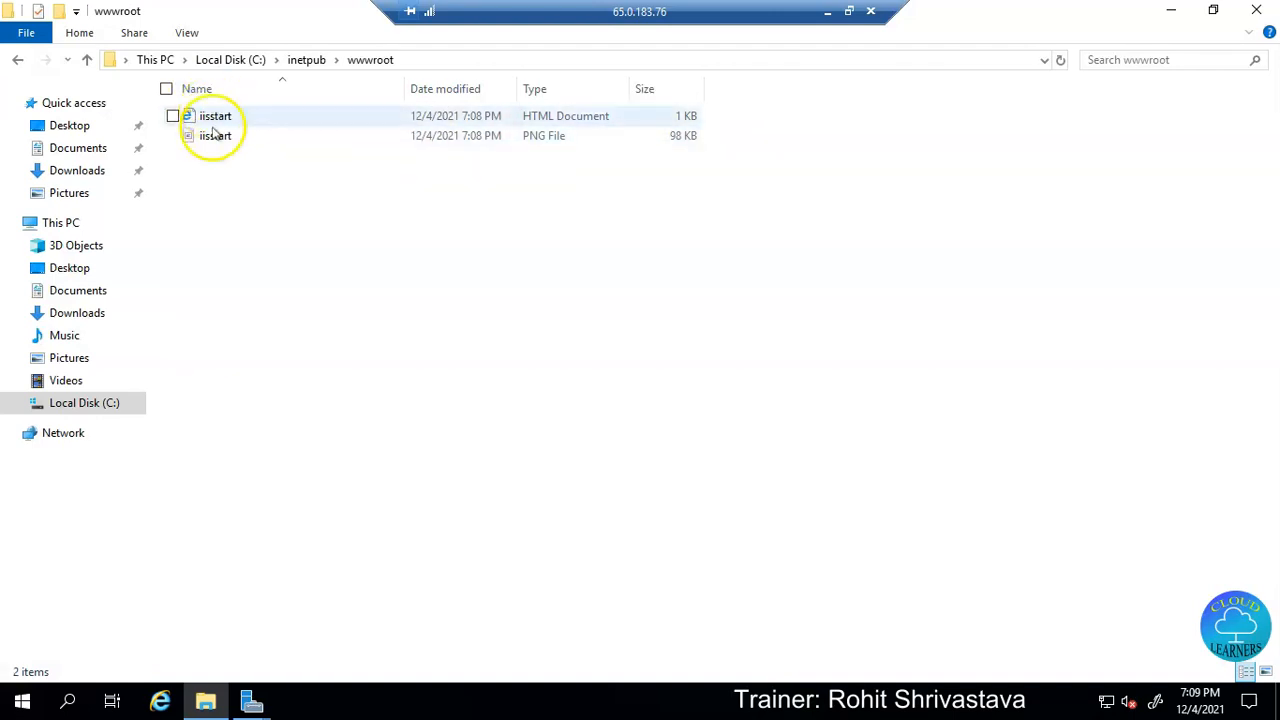
drag(246, 151, 209, 114)
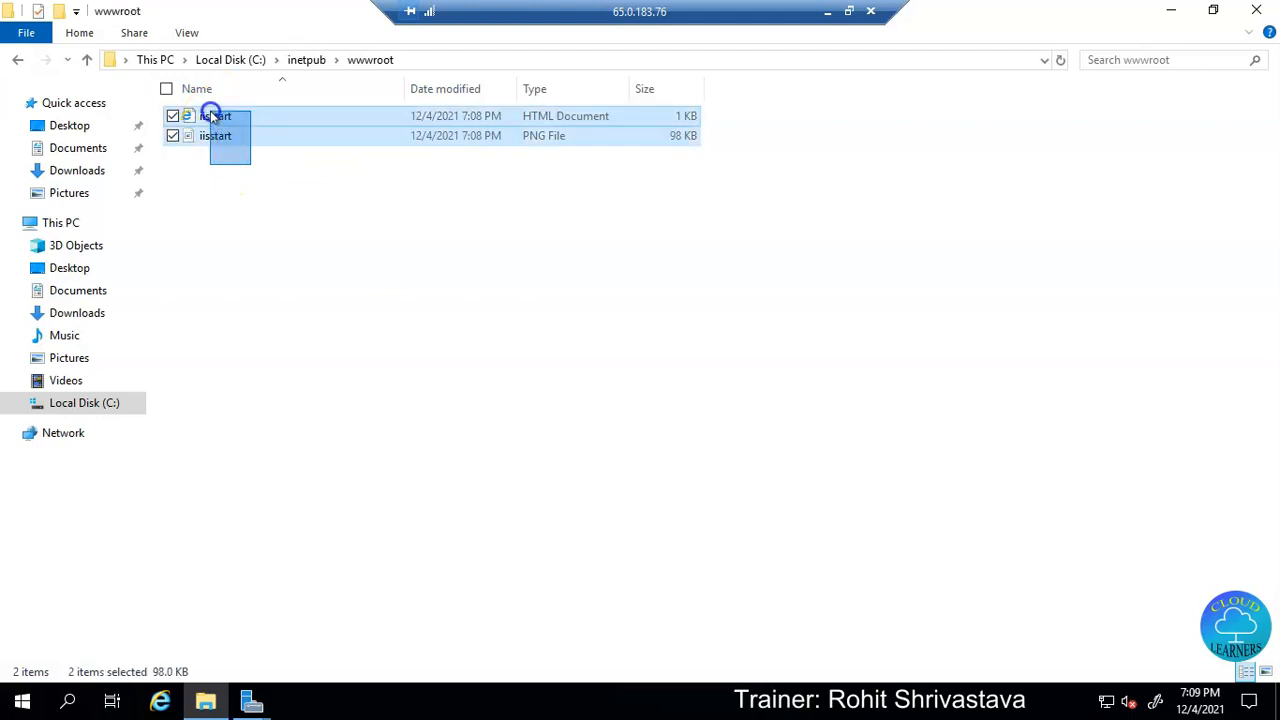
key(shift+Delete)
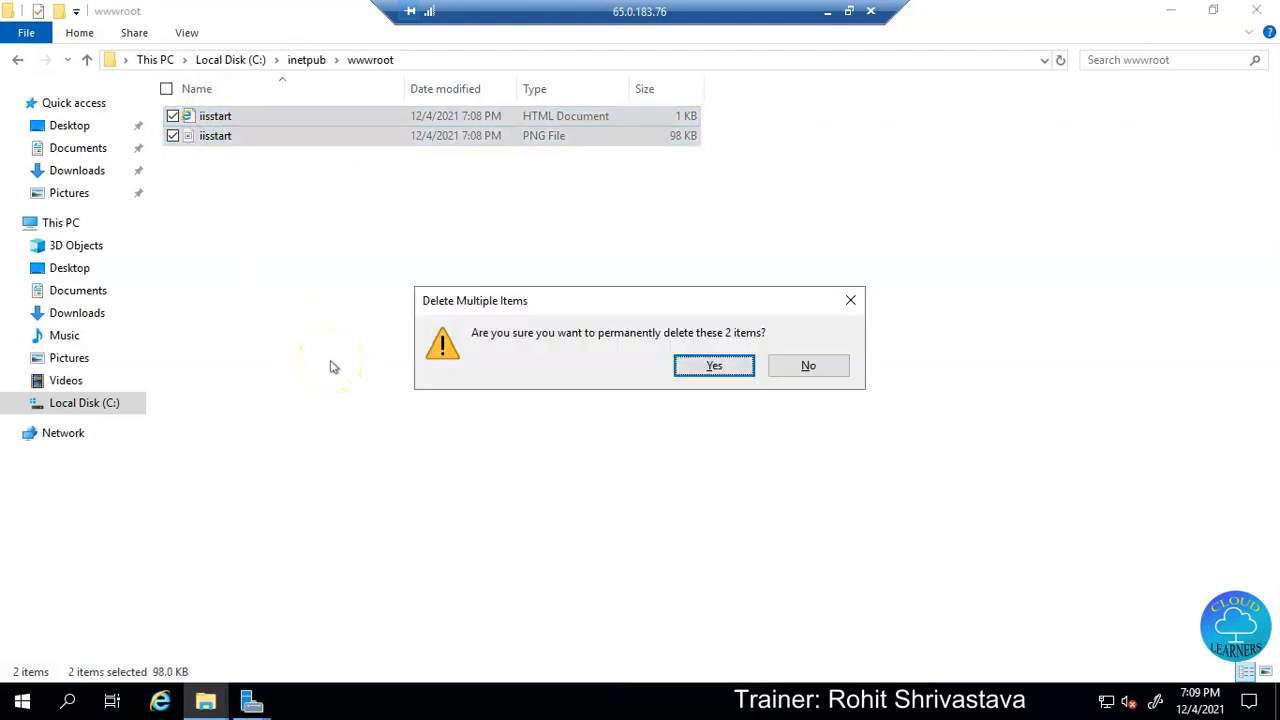
key(Return)
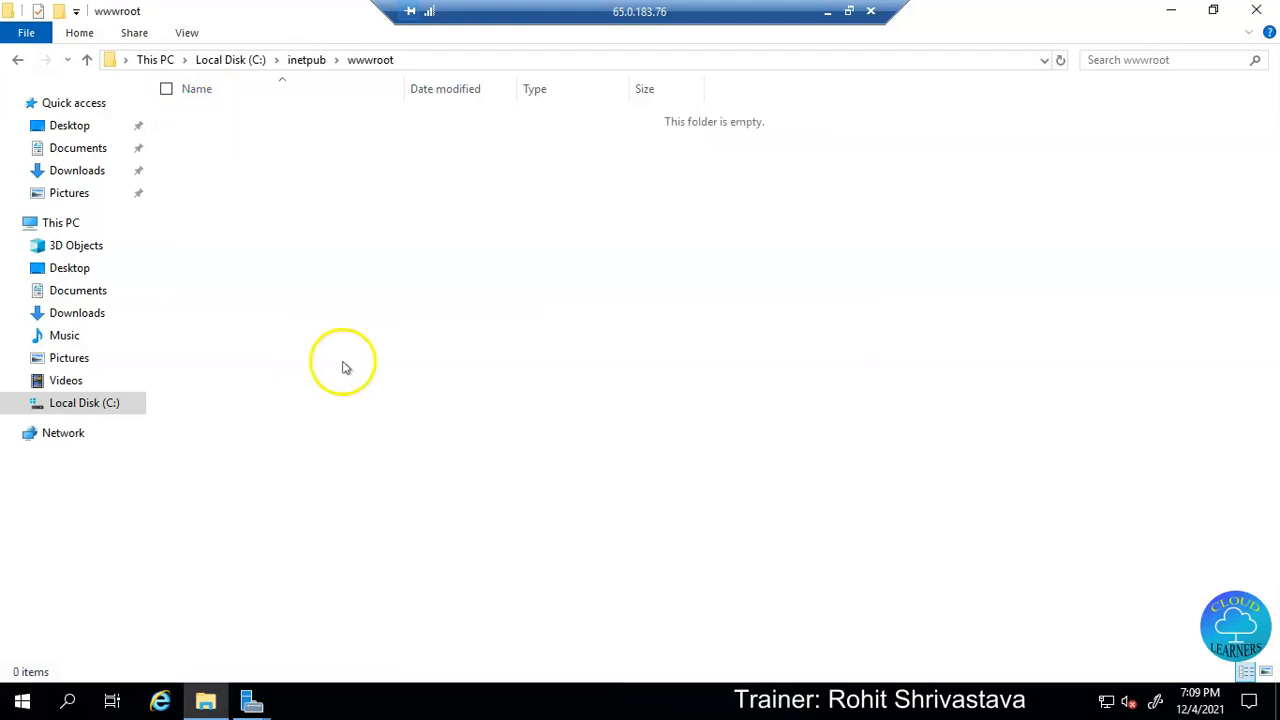
On the local computer, copy the images folder, index and style files from the interior-design template folder in Downloads.
click(829, 14)
click(483, 703)
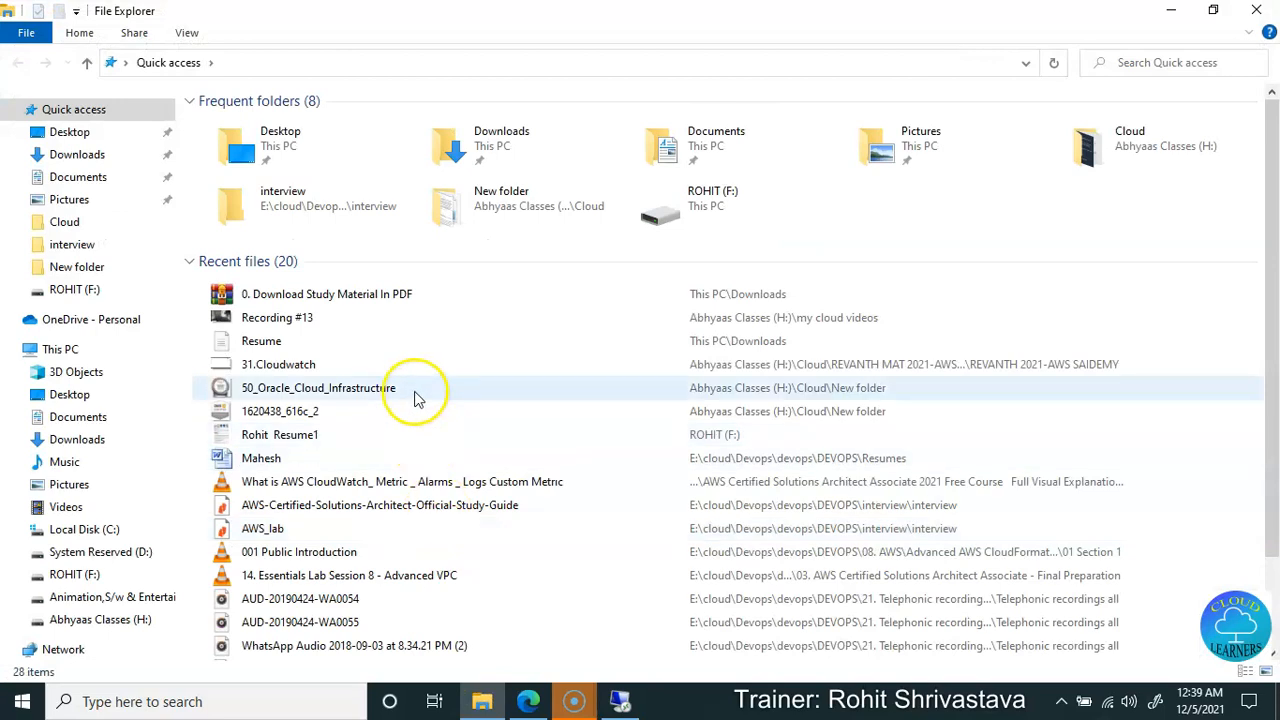
click(80, 156)
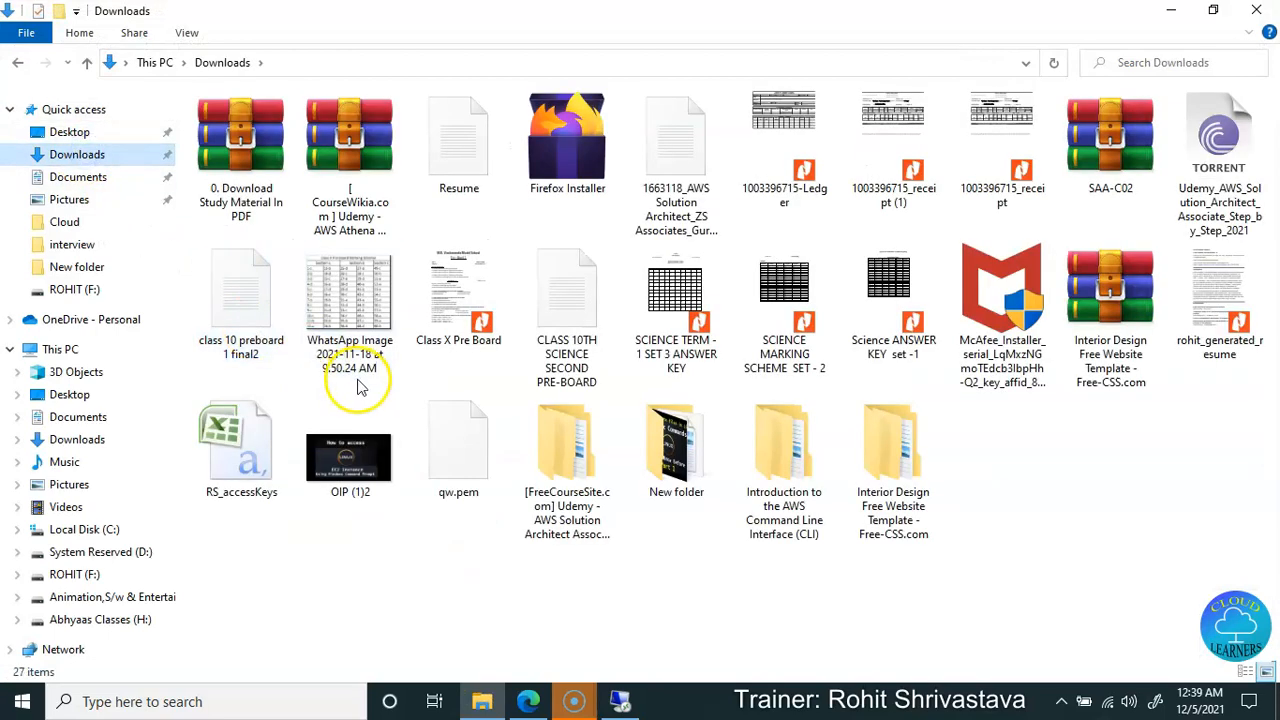
double_click(900, 470)
double_click(240, 123)
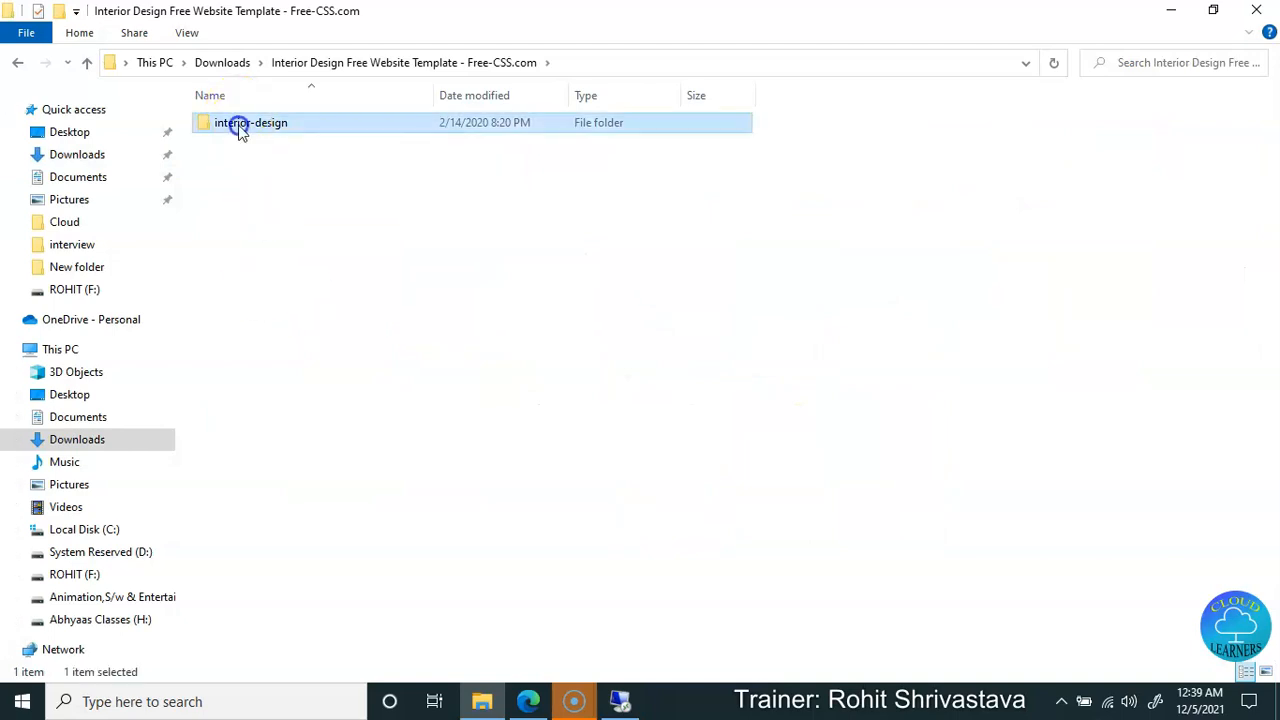
drag(274, 224, 237, 128)
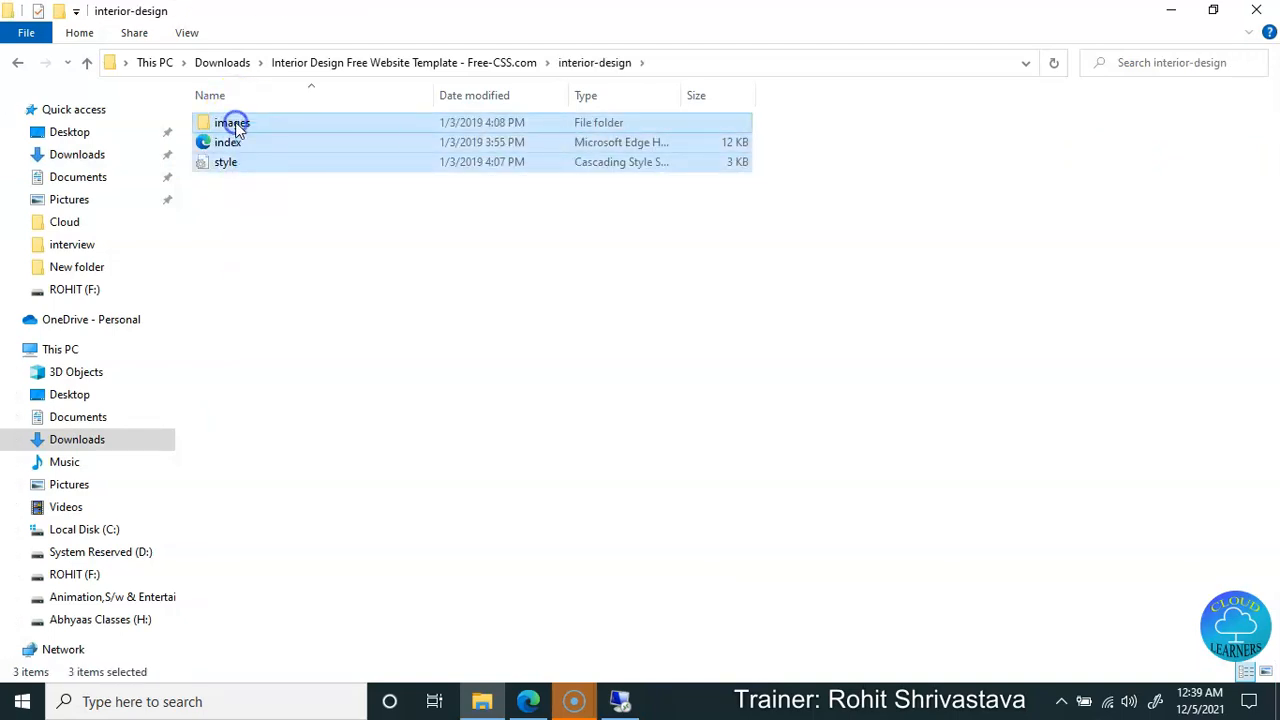
Return to the Remote Desktop session and paste the copied website files into wwwroot.
click(621, 701)
click(428, 334)
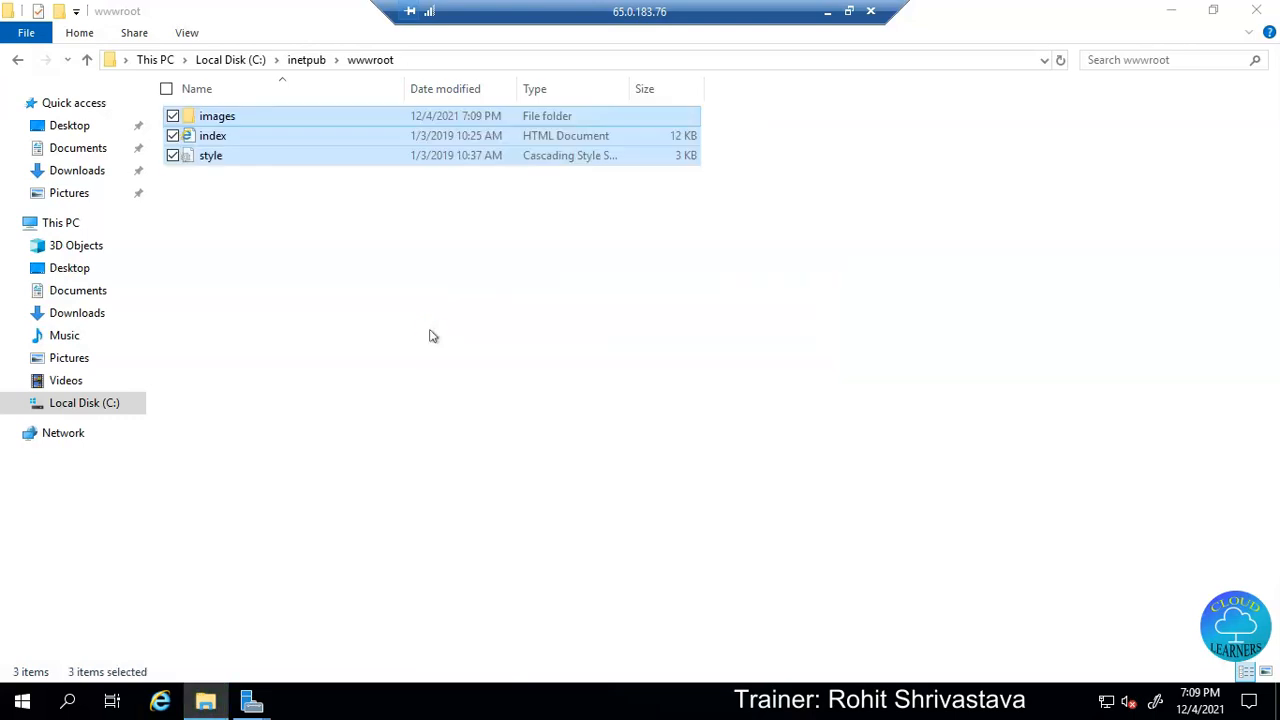
click(430, 333)
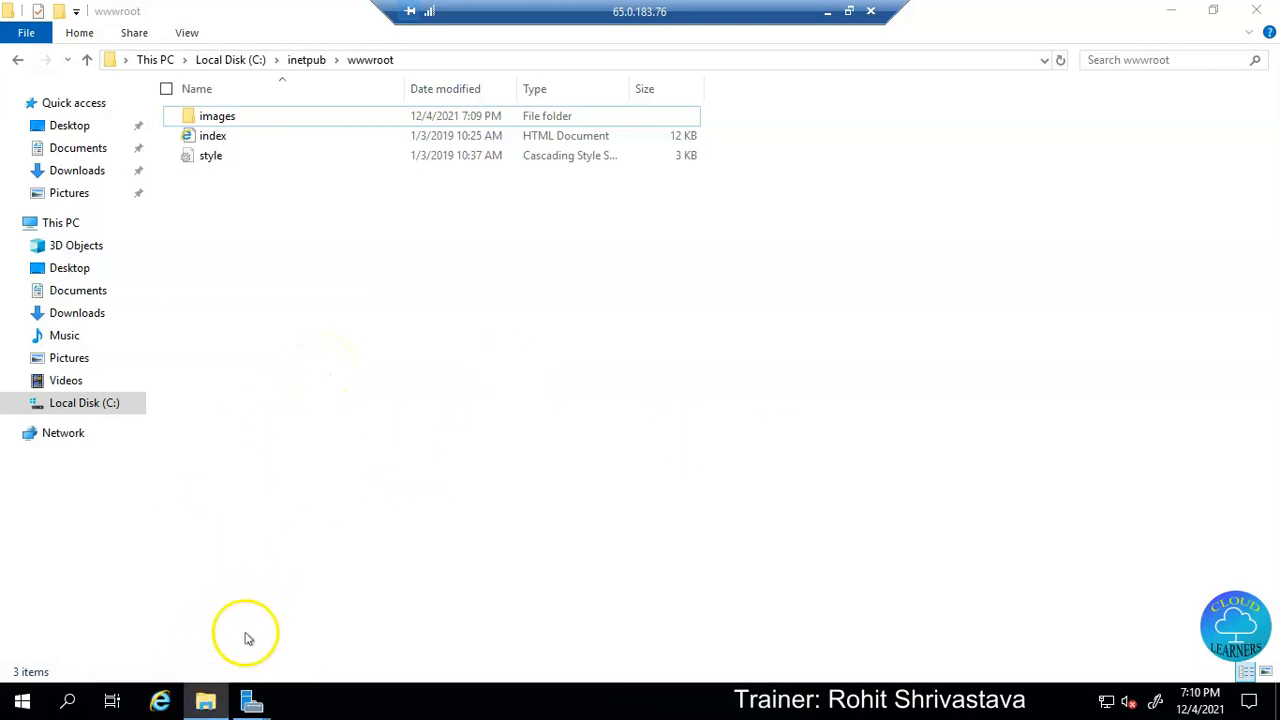
Close the Add Roles and Features Wizard, the wwwroot window and Server Manager.
mouse_move(252, 703)
click(340, 634)
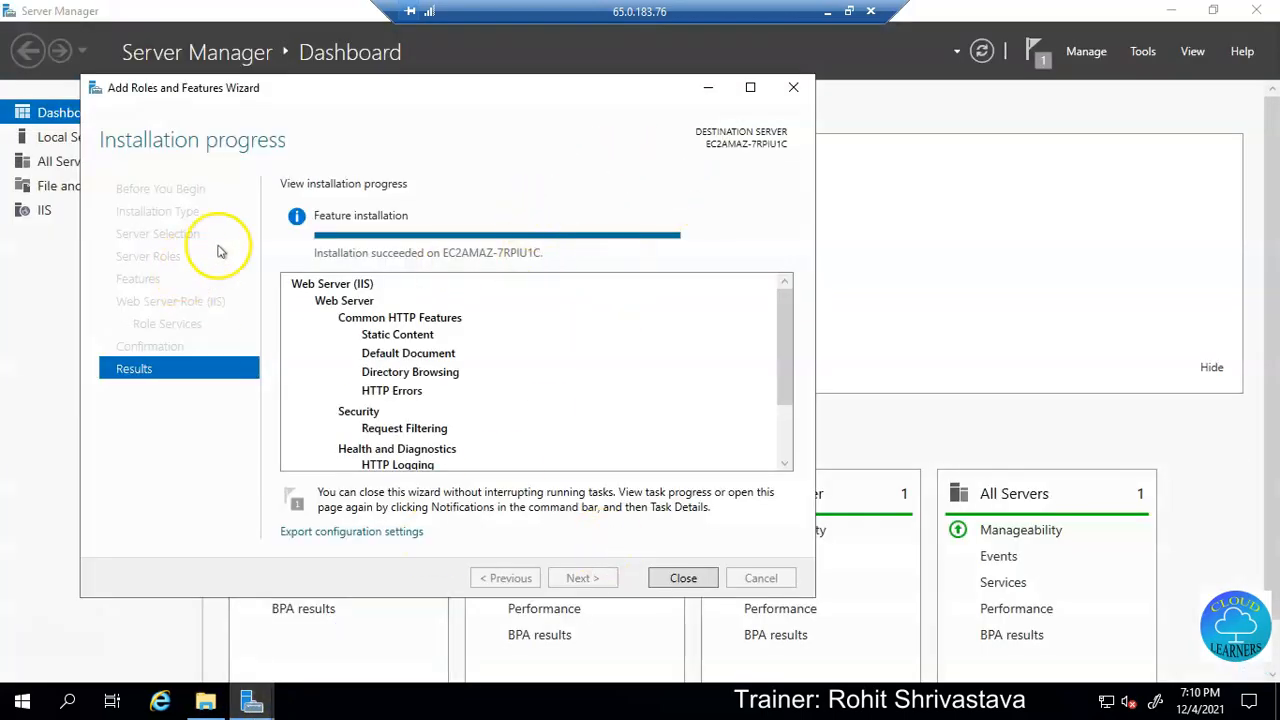
click(681, 577)
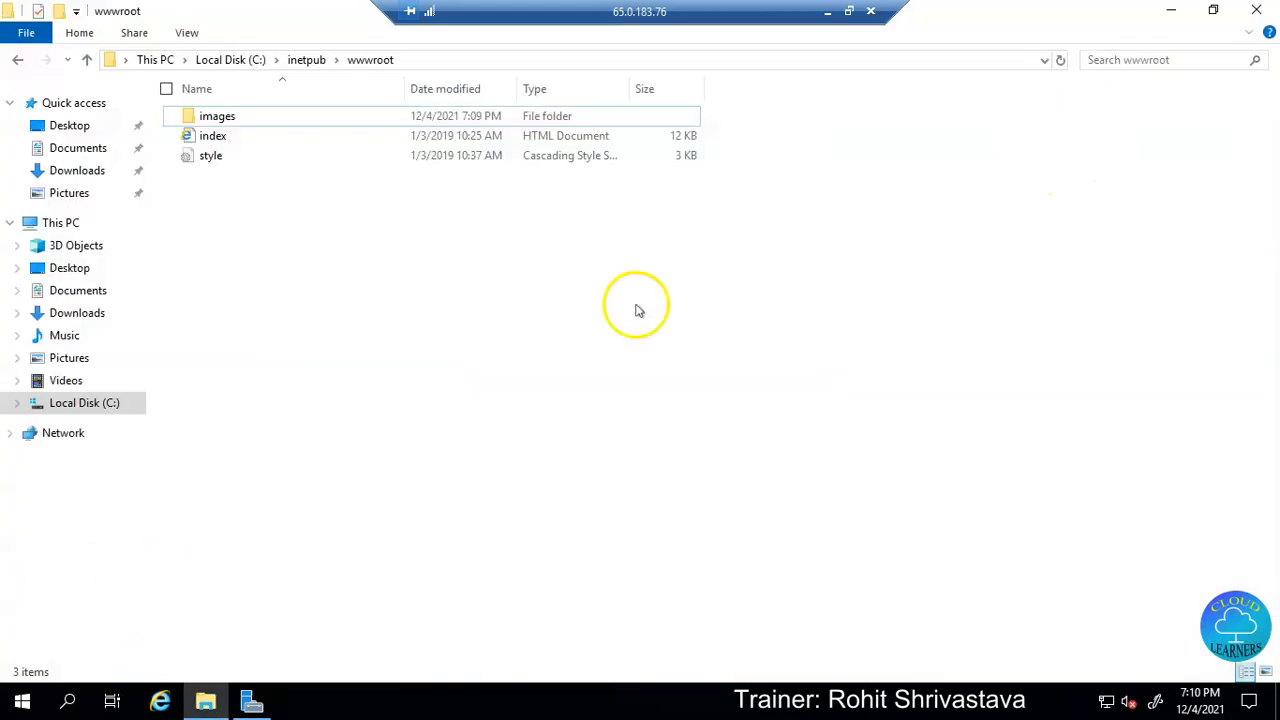
click(1255, 11)
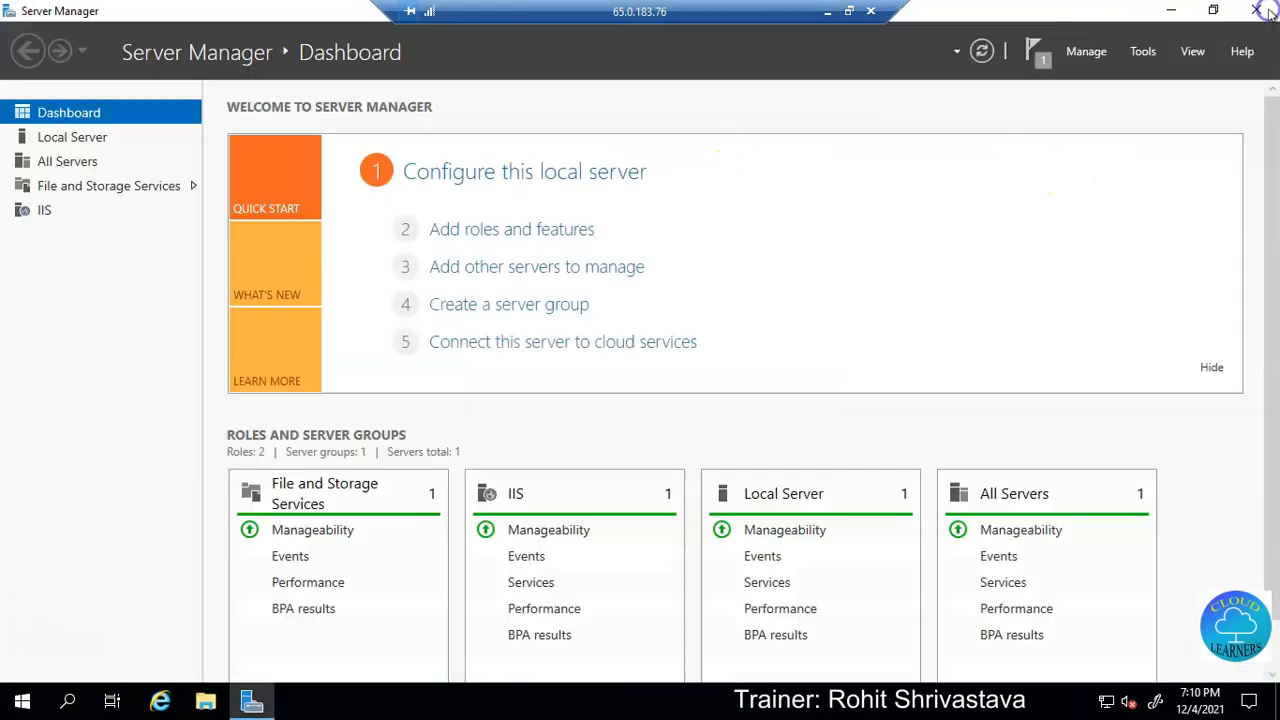
click(1256, 11)
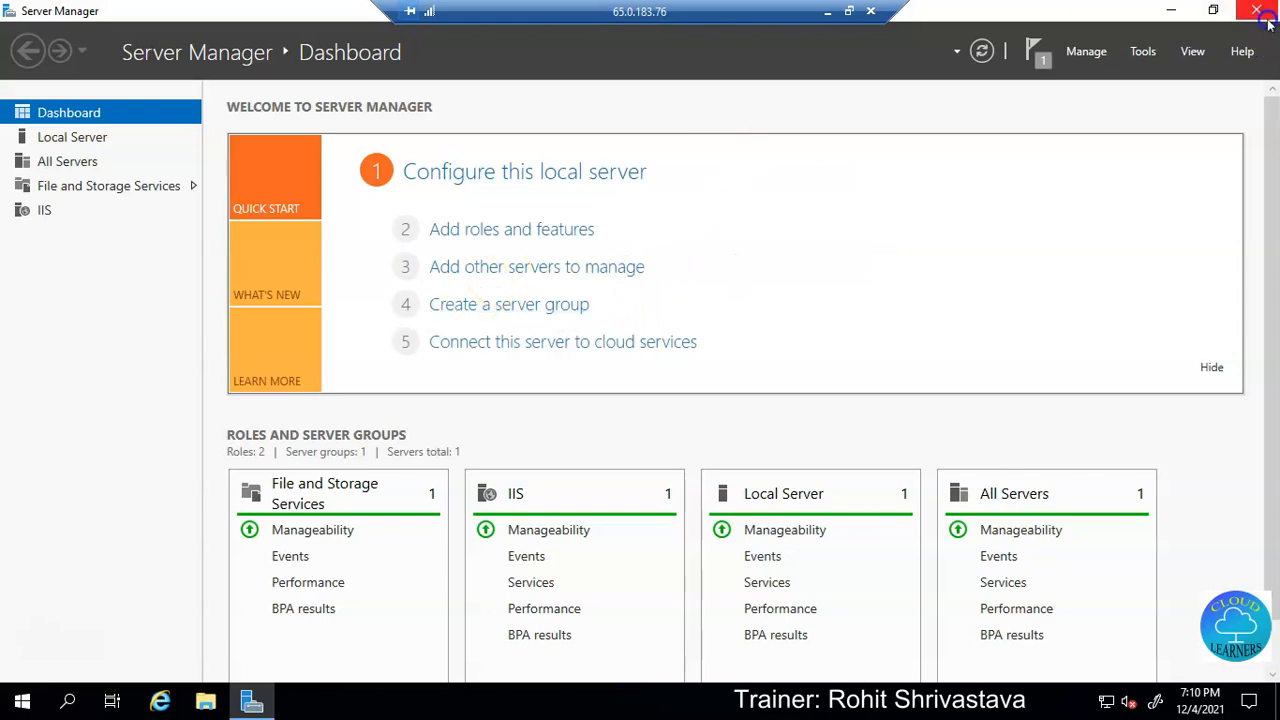
Start Internet Explorer on the server with the recommended settings and try to load the site at 65.0.183.76.
click(161, 703)
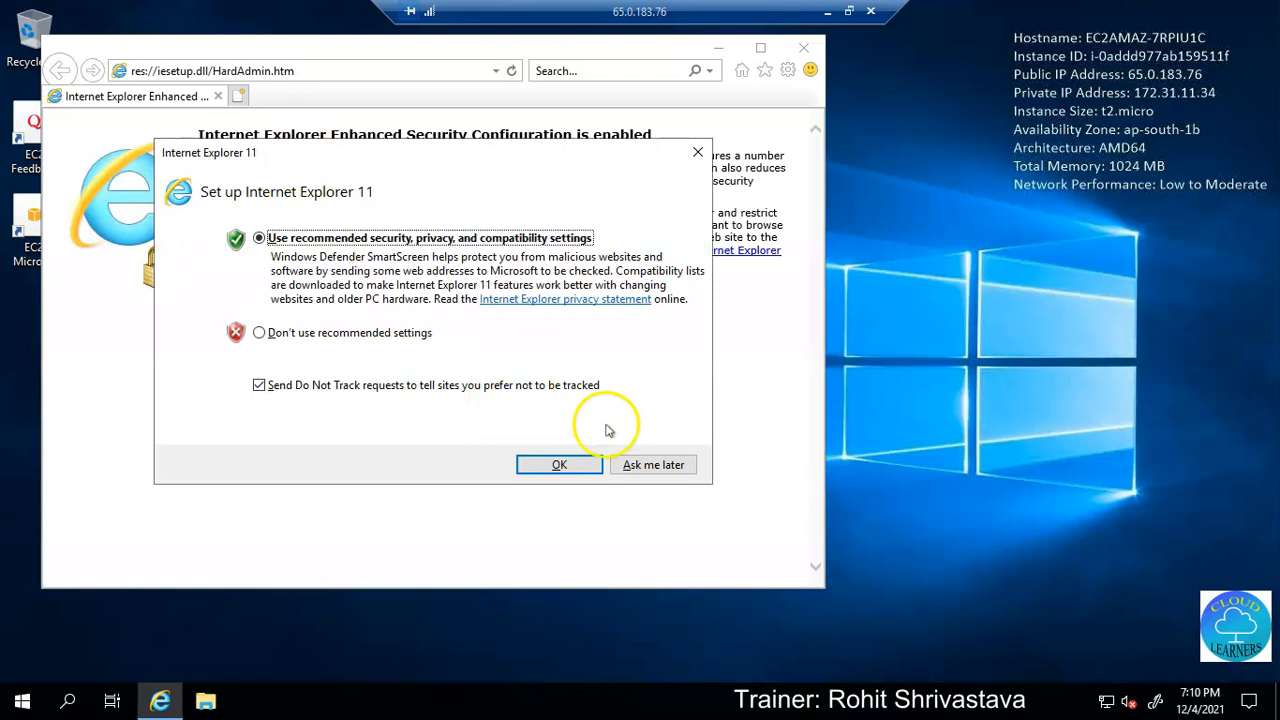
click(580, 462)
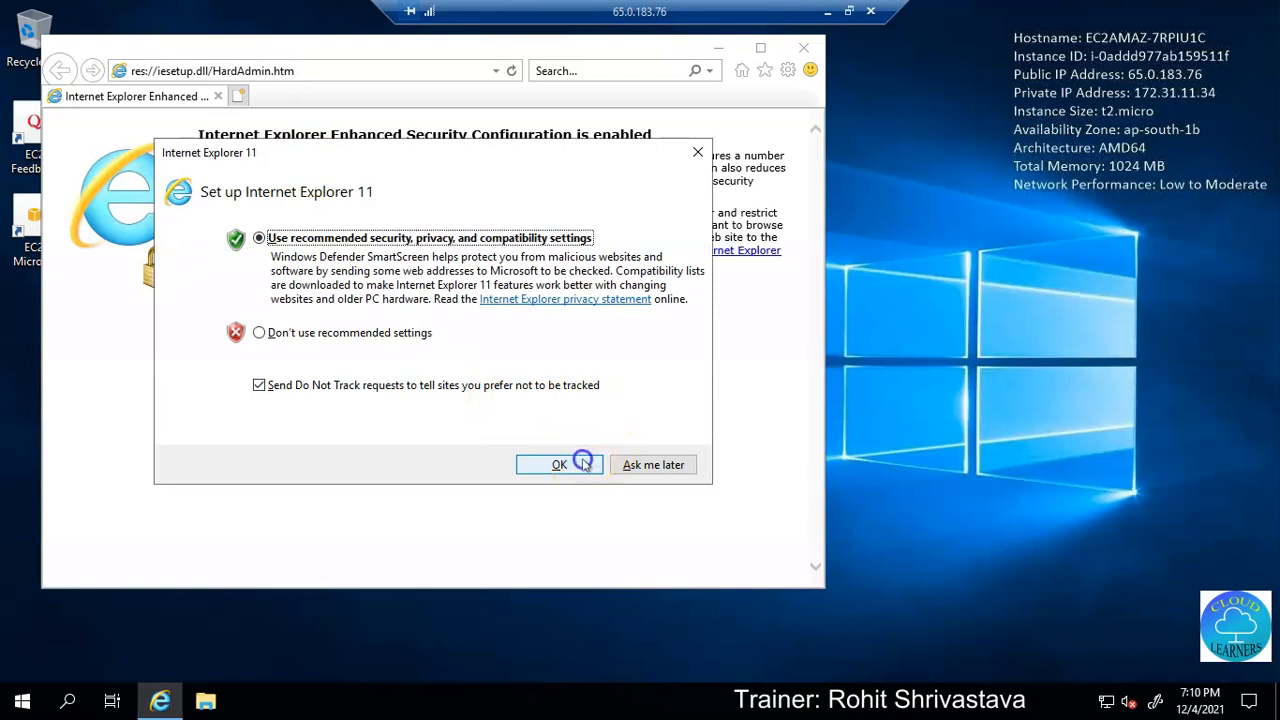
click(274, 72)
text(65.0.183.76)
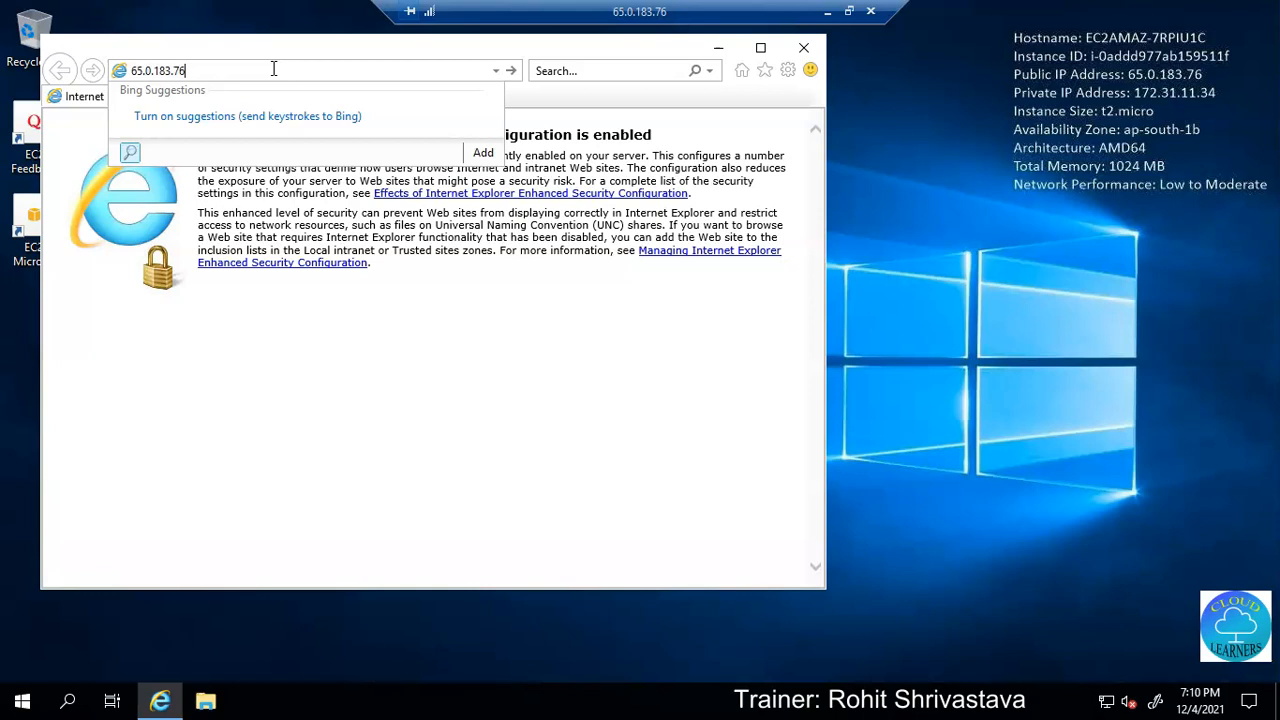
key(Return)
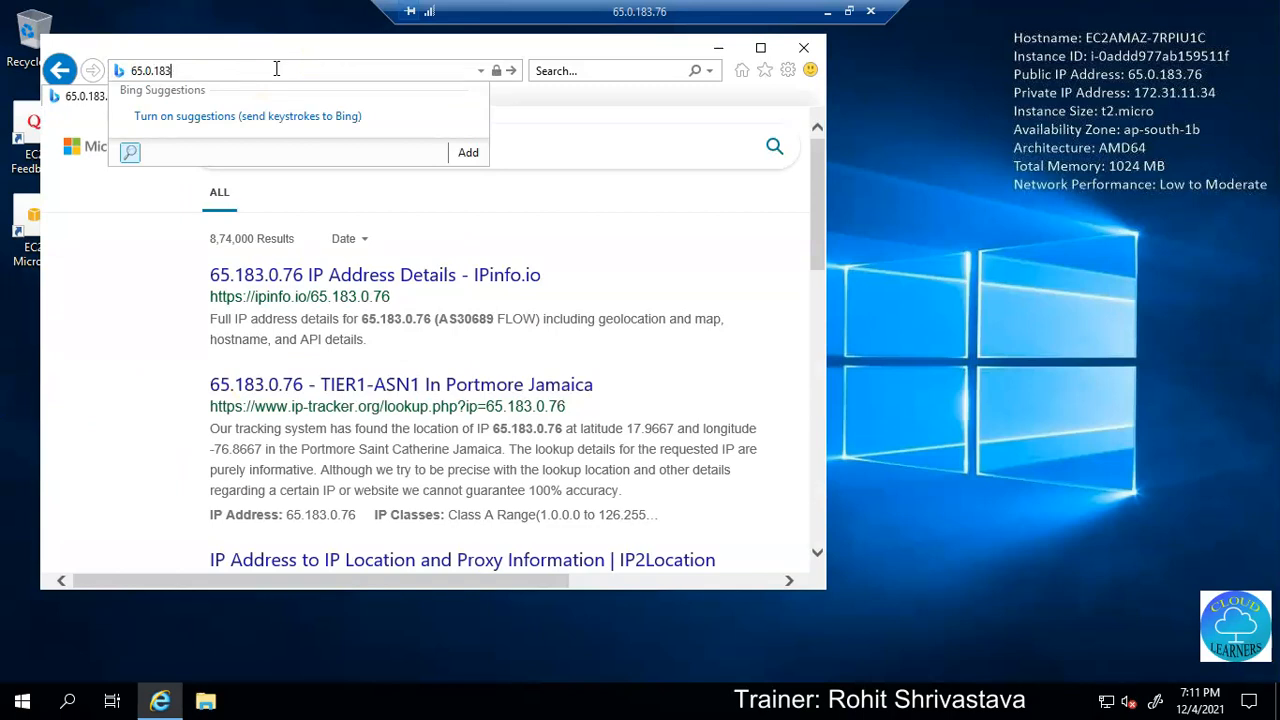
Retry the server's IP address in Internet Explorer, go back from the unrelated page and close the browser.
key(Return)
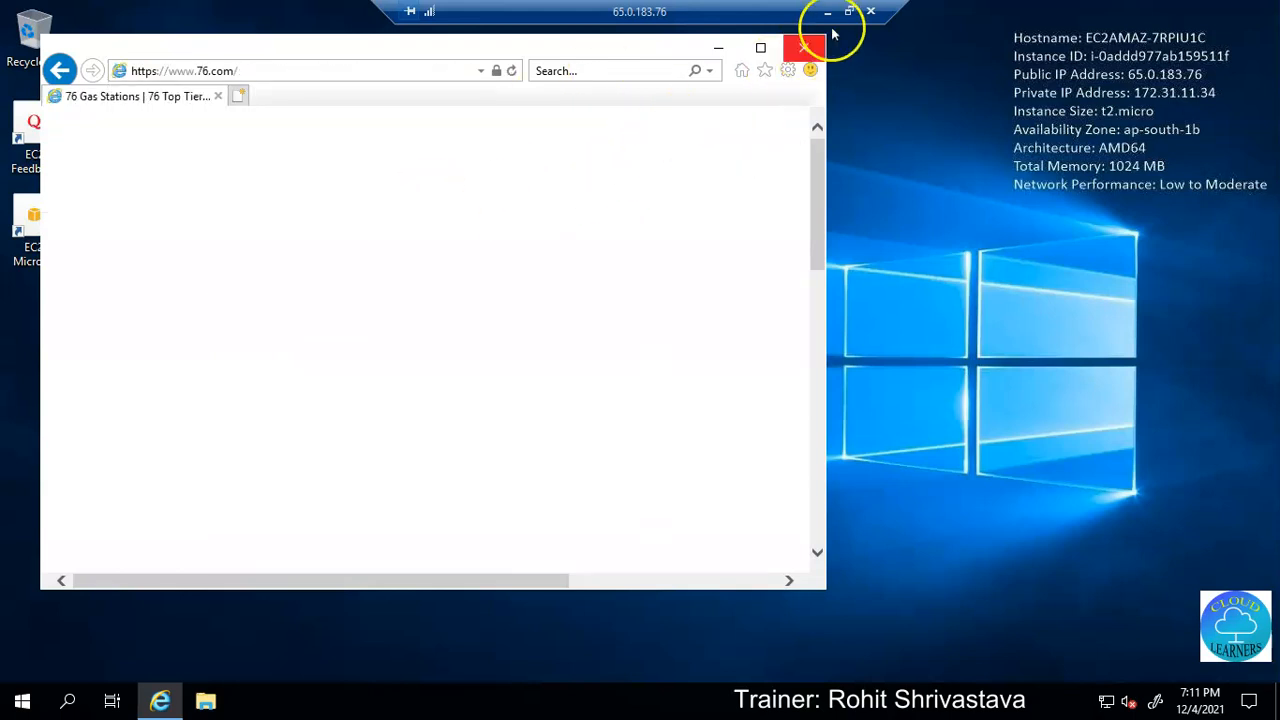
click(777, 221)
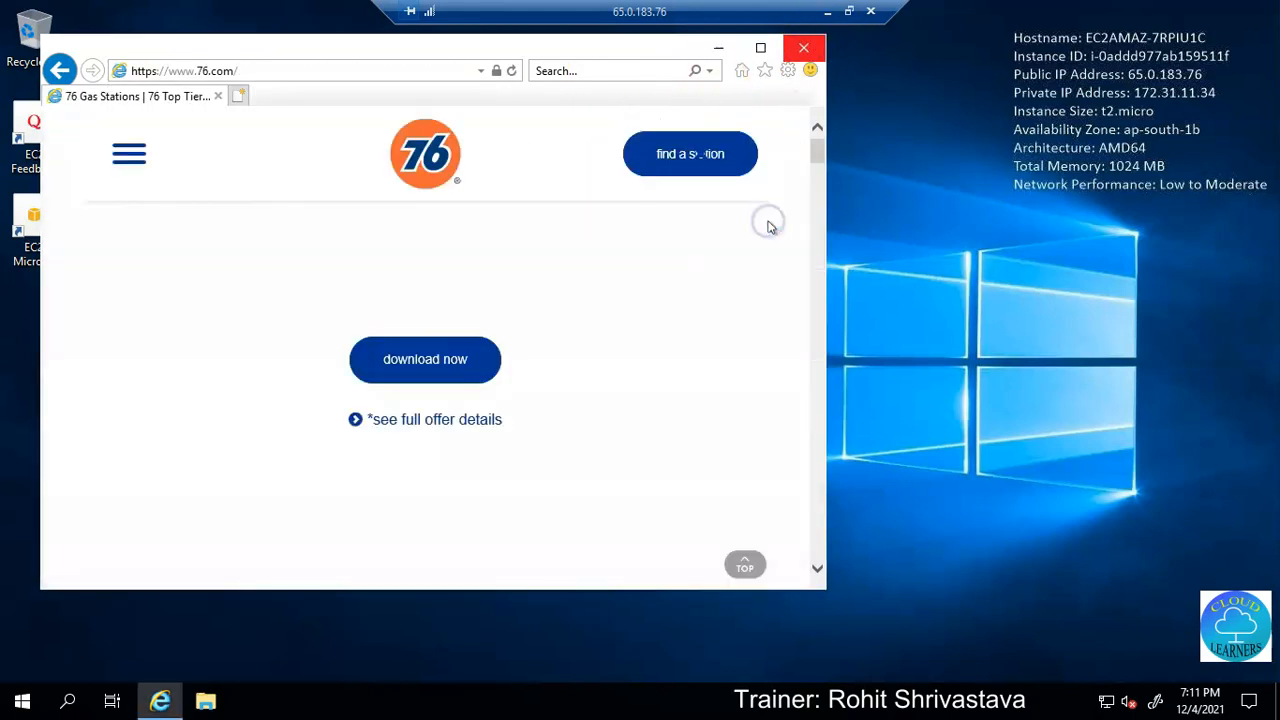
scroll(357, 310, down, 5)
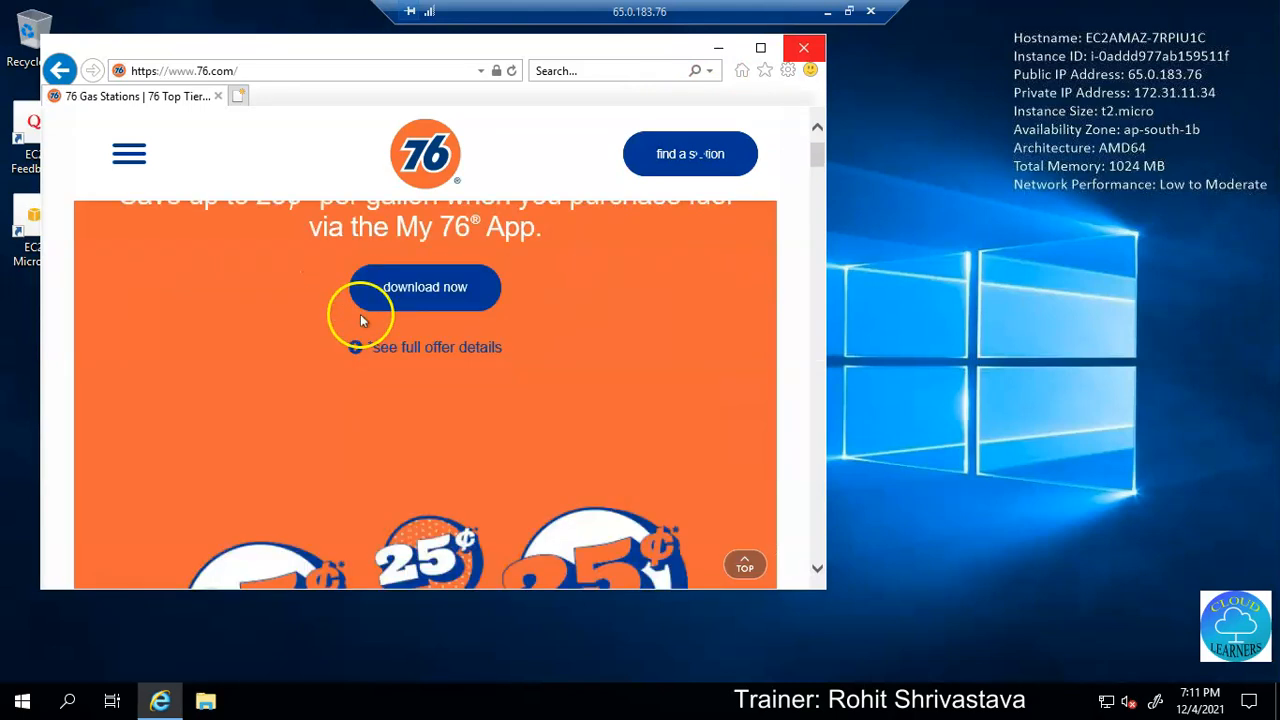
click(59, 70)
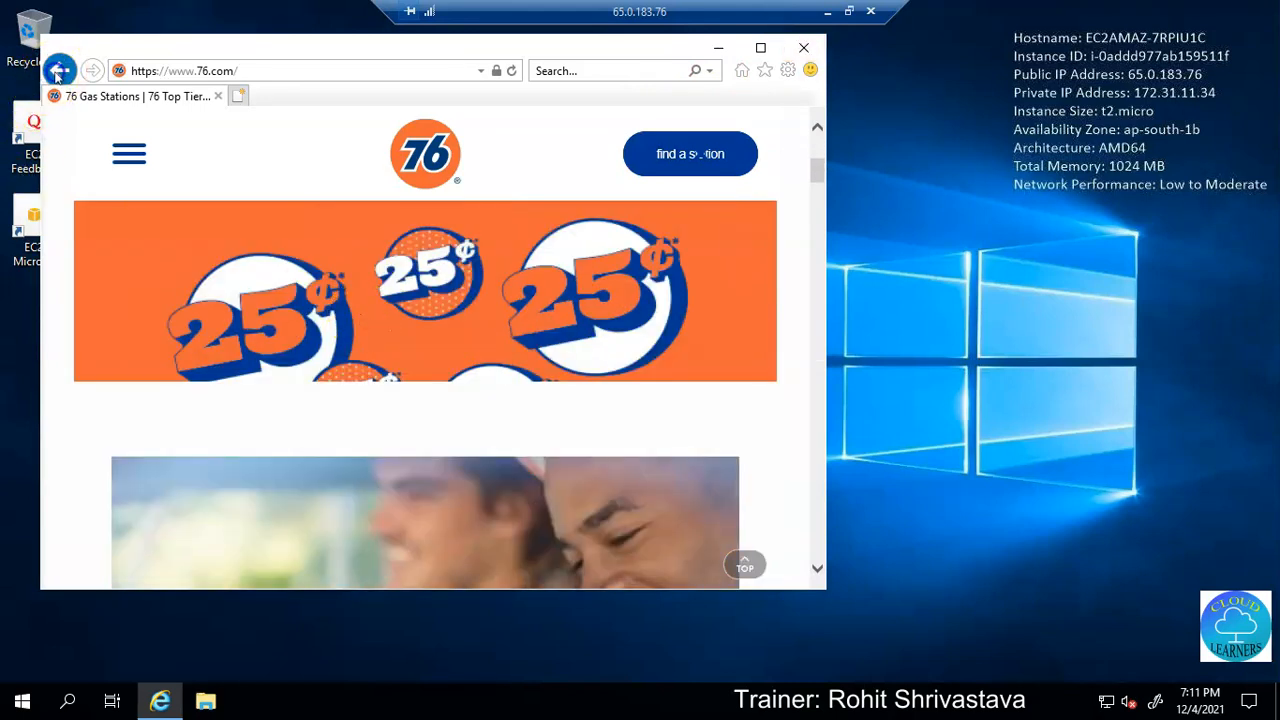
click(792, 218)
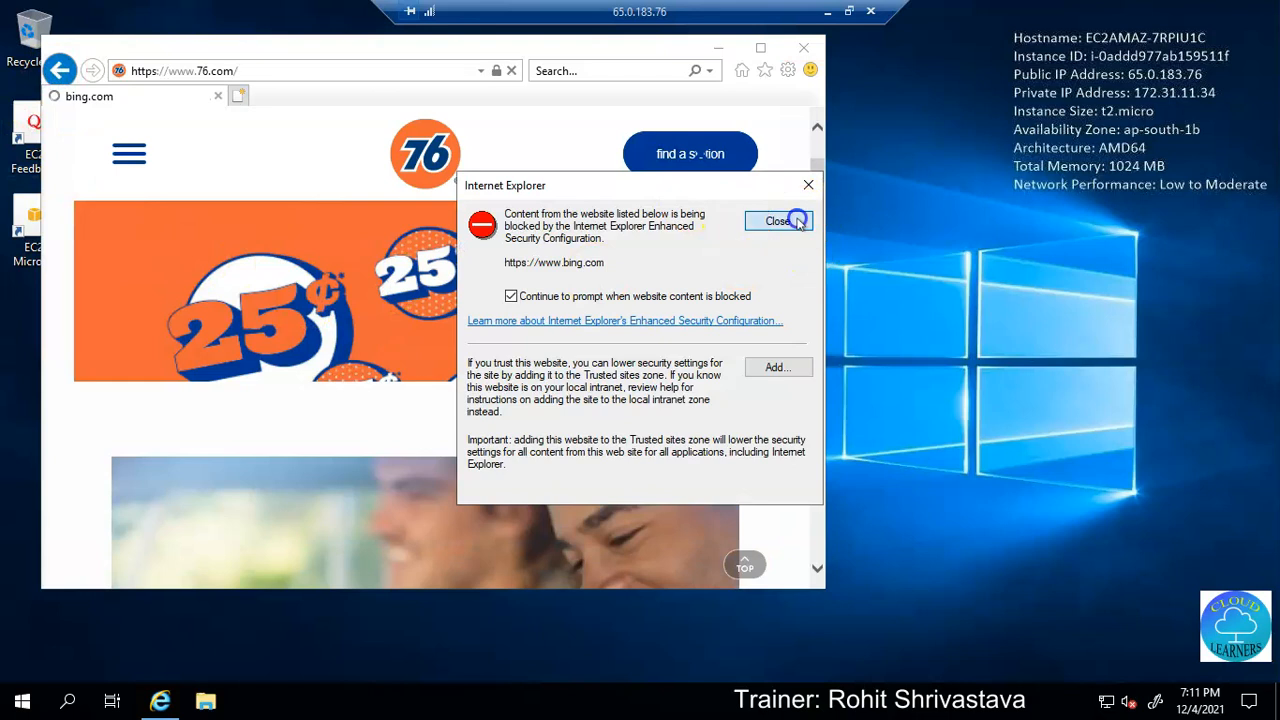
click(798, 221)
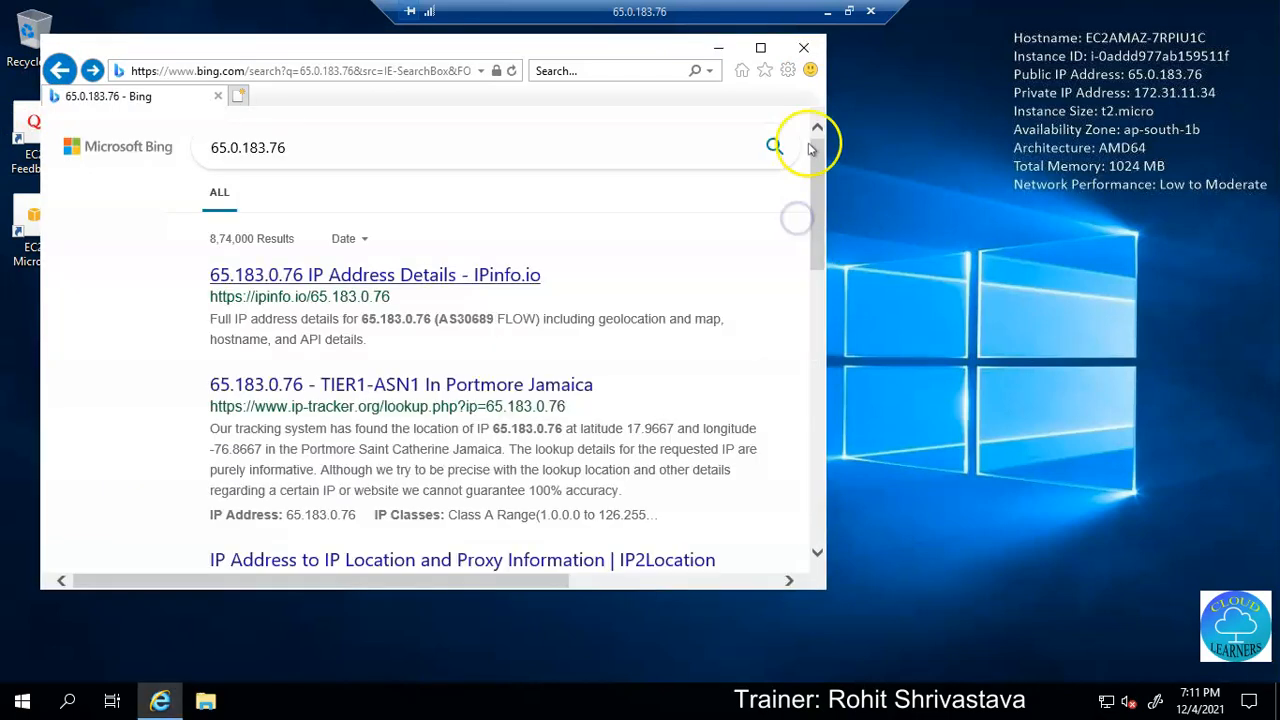
click(805, 47)
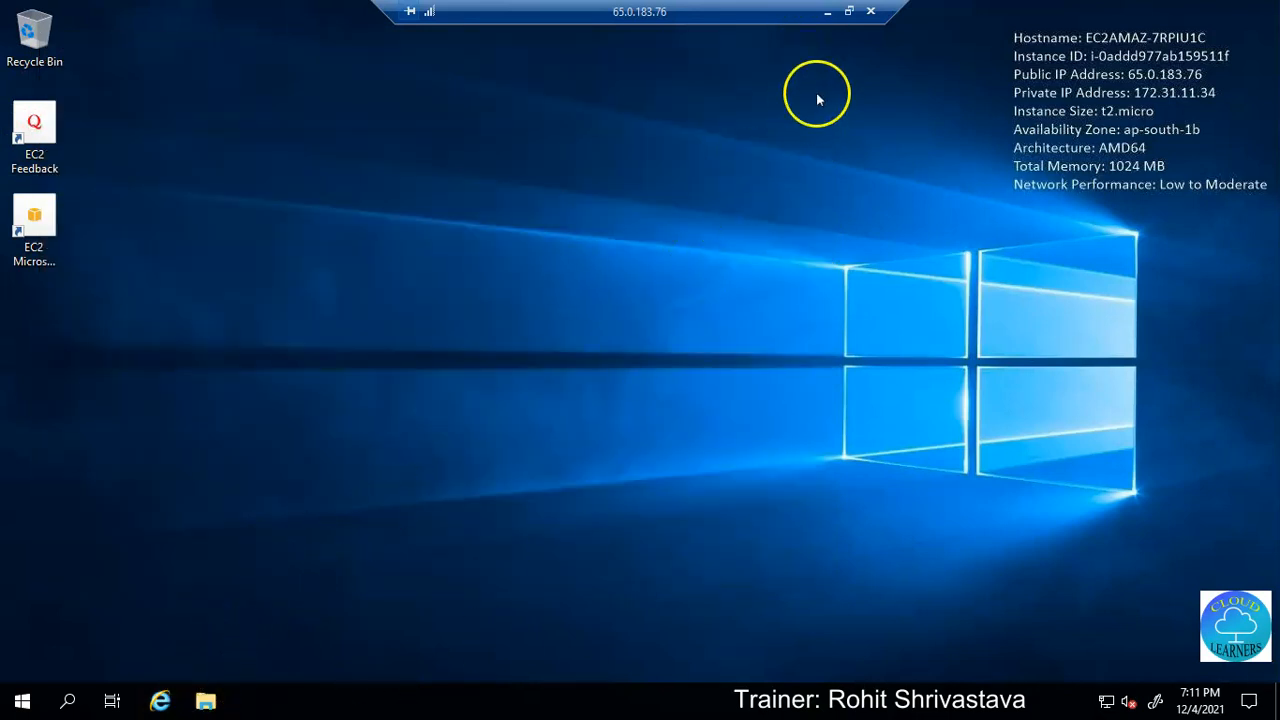
Switch to Edge on the local computer, load 65.0.183.76 in a new tab, and return to the EC2 console tab.
click(826, 12)
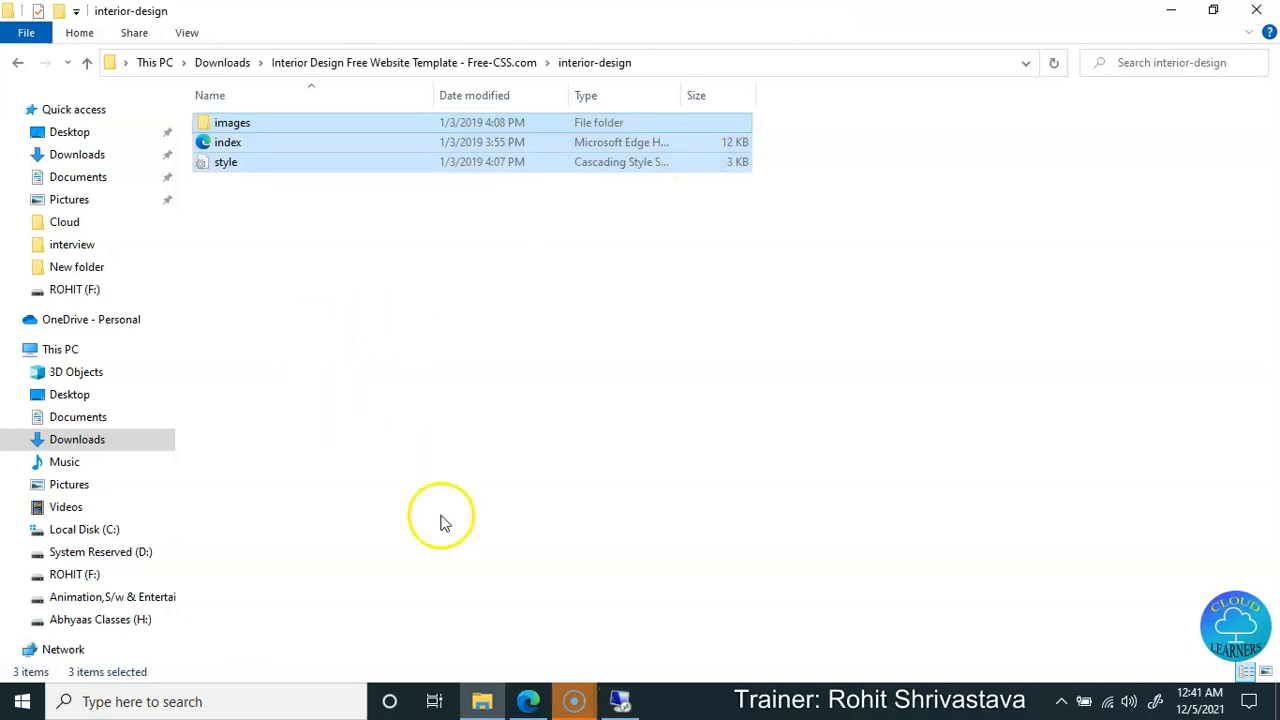
click(535, 702)
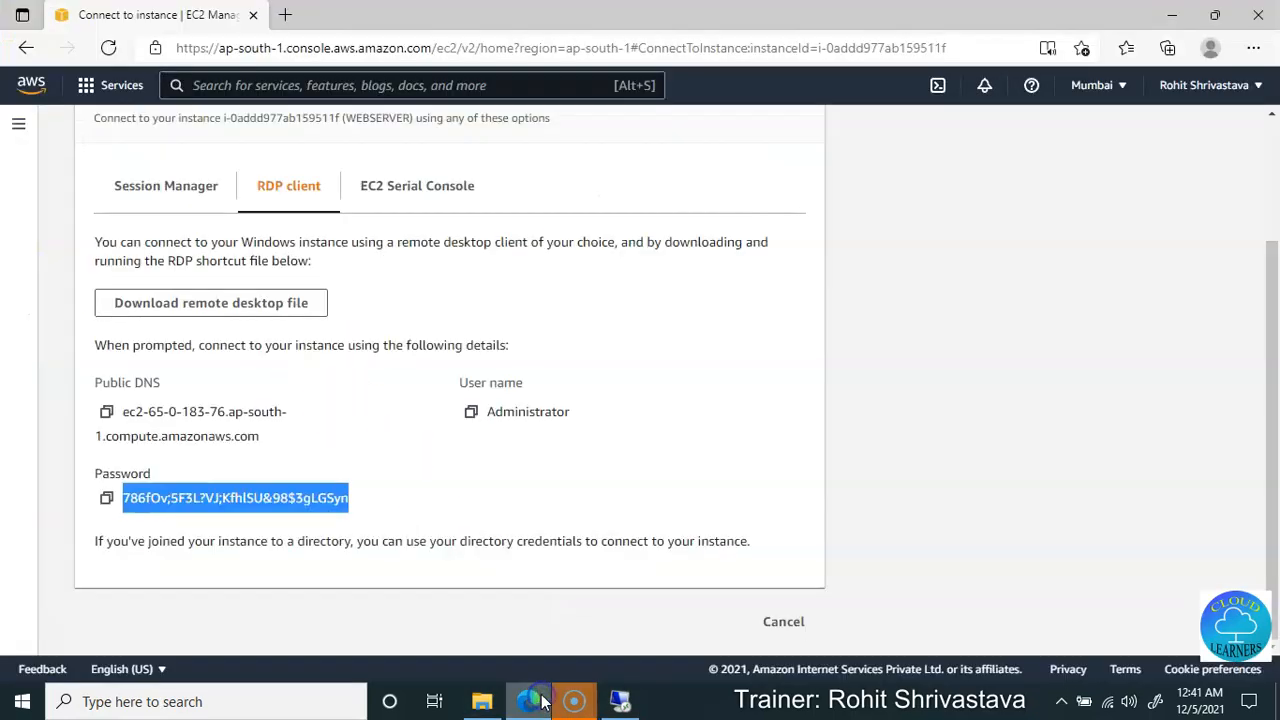
scroll(215, 370, up, 2)
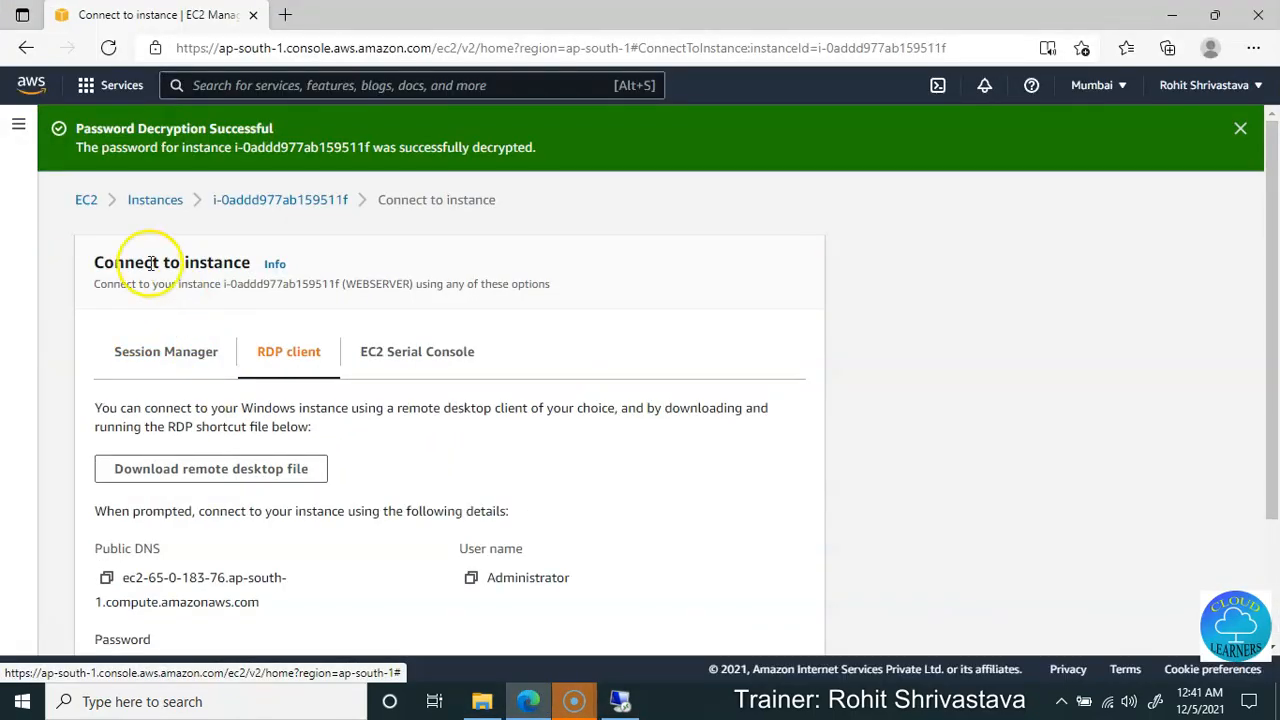
click(285, 14)
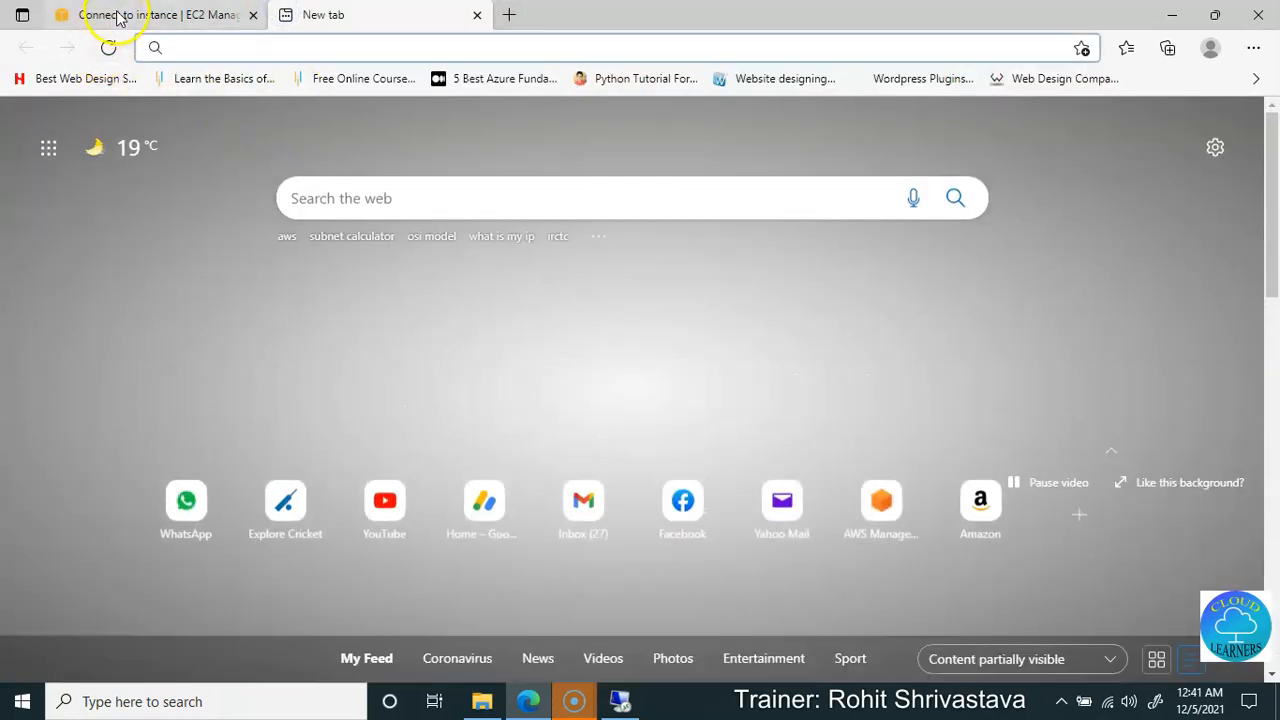
click(114, 15)
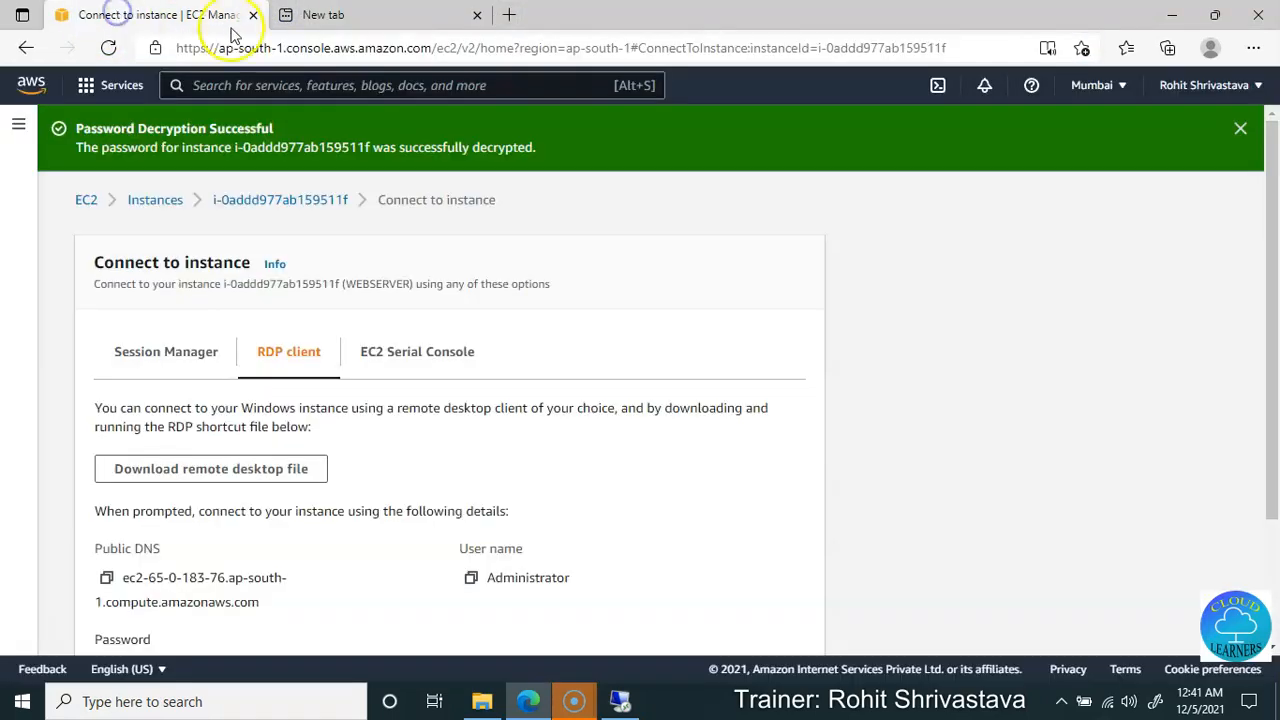
click(393, 14)
text(65.0)
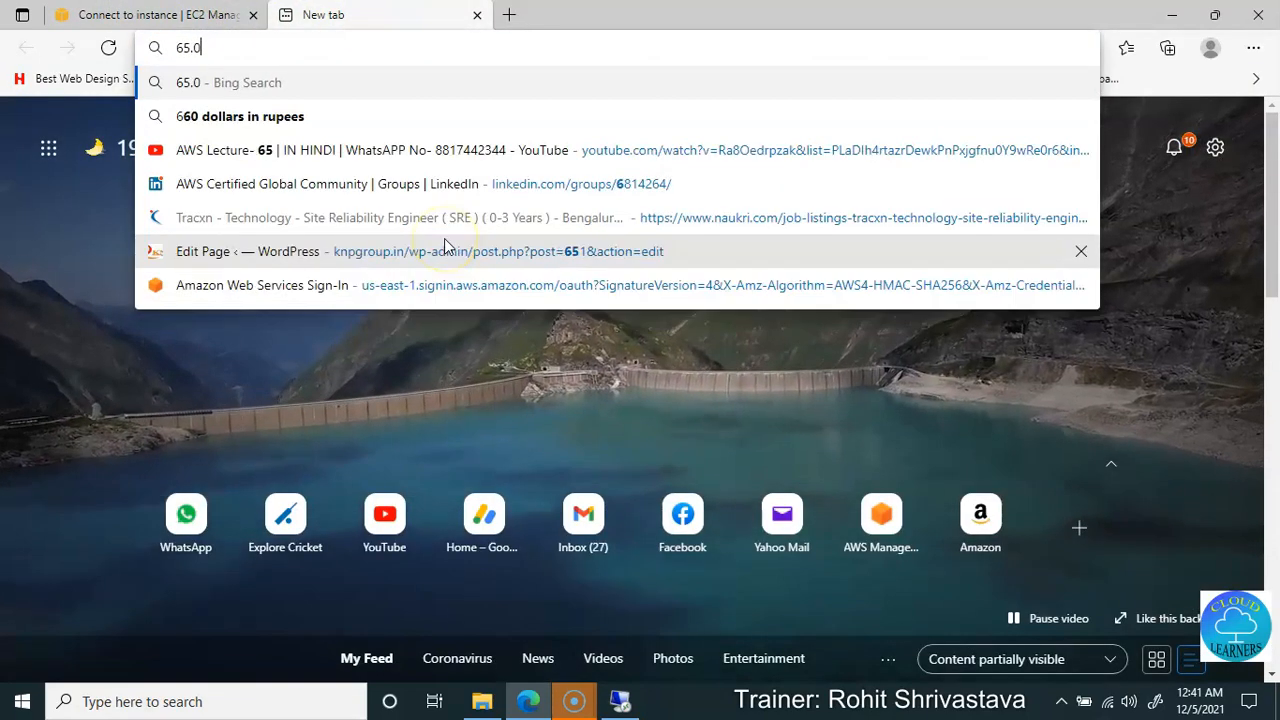
text(.183.76)
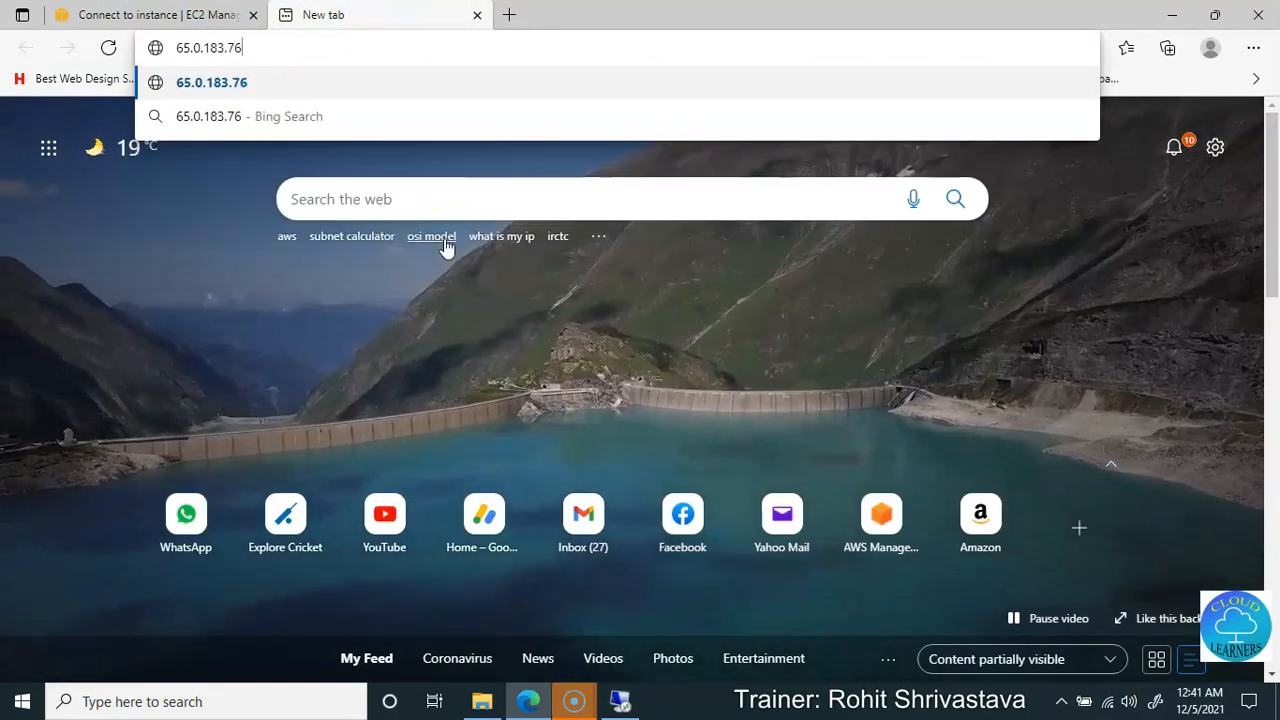
key(Return)
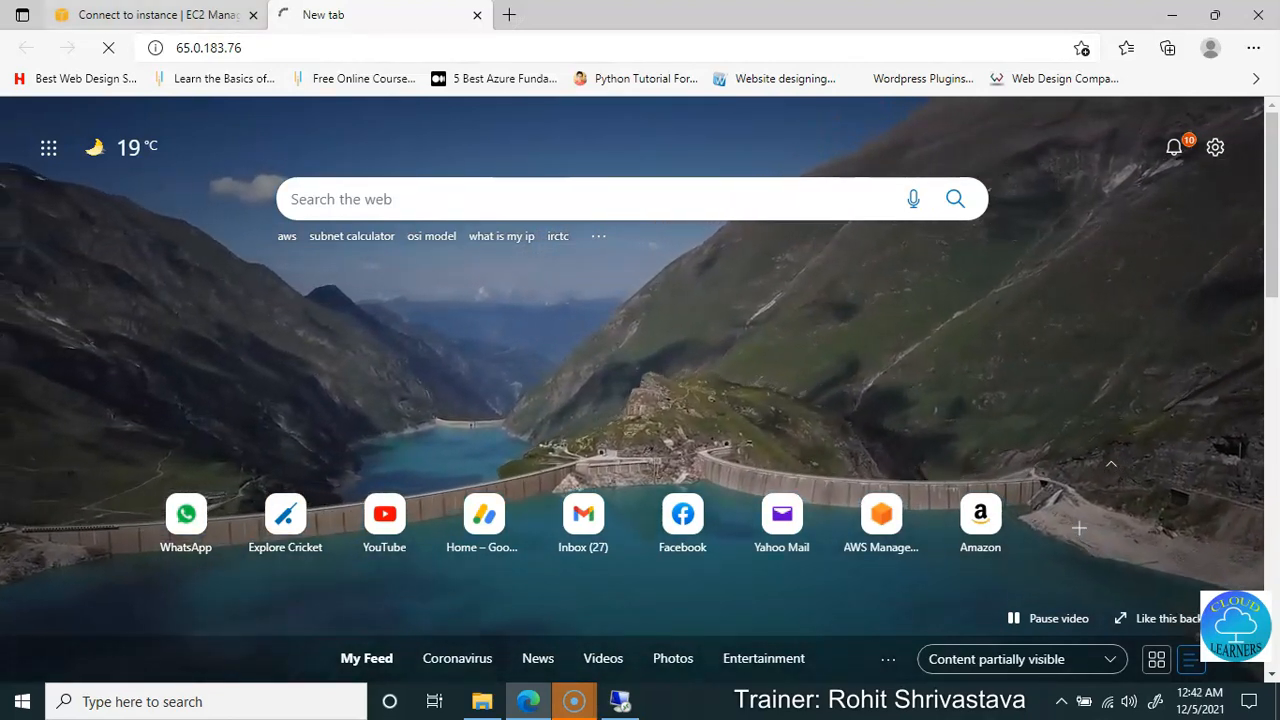
click(150, 14)
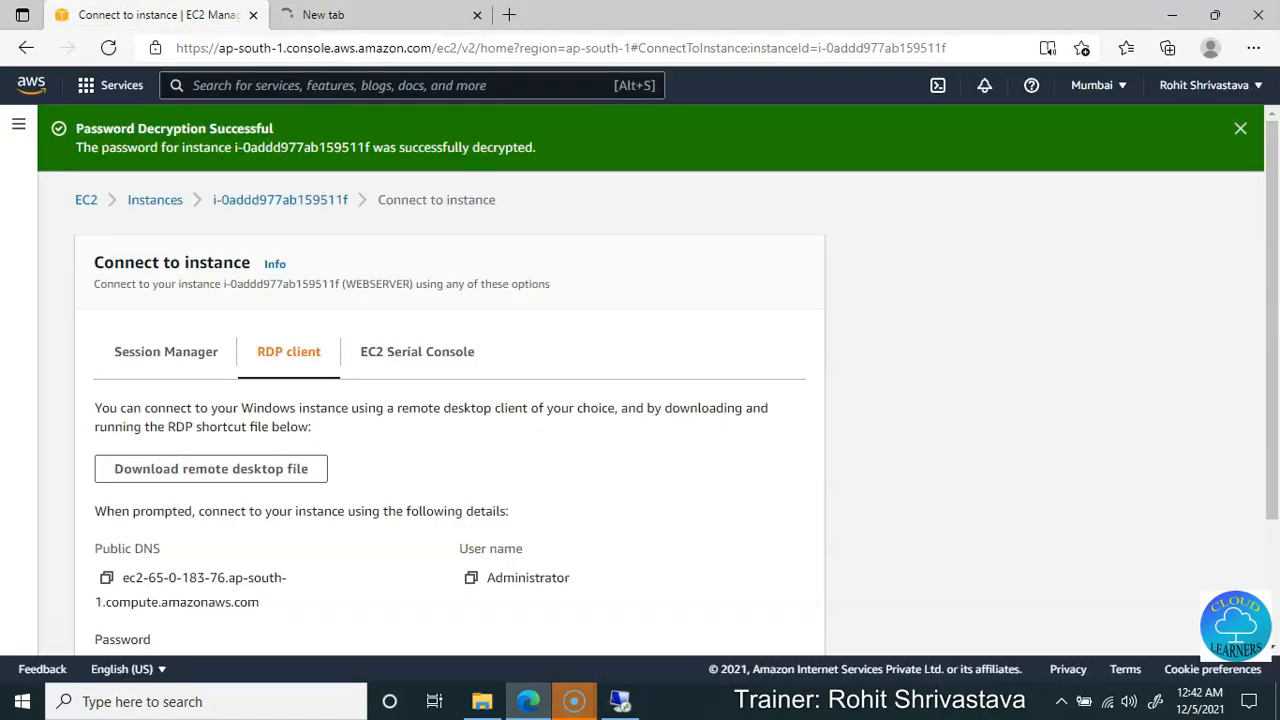
List the running instances from the EC2 dashboard and select WEBSERVER to view its details.
click(89, 200)
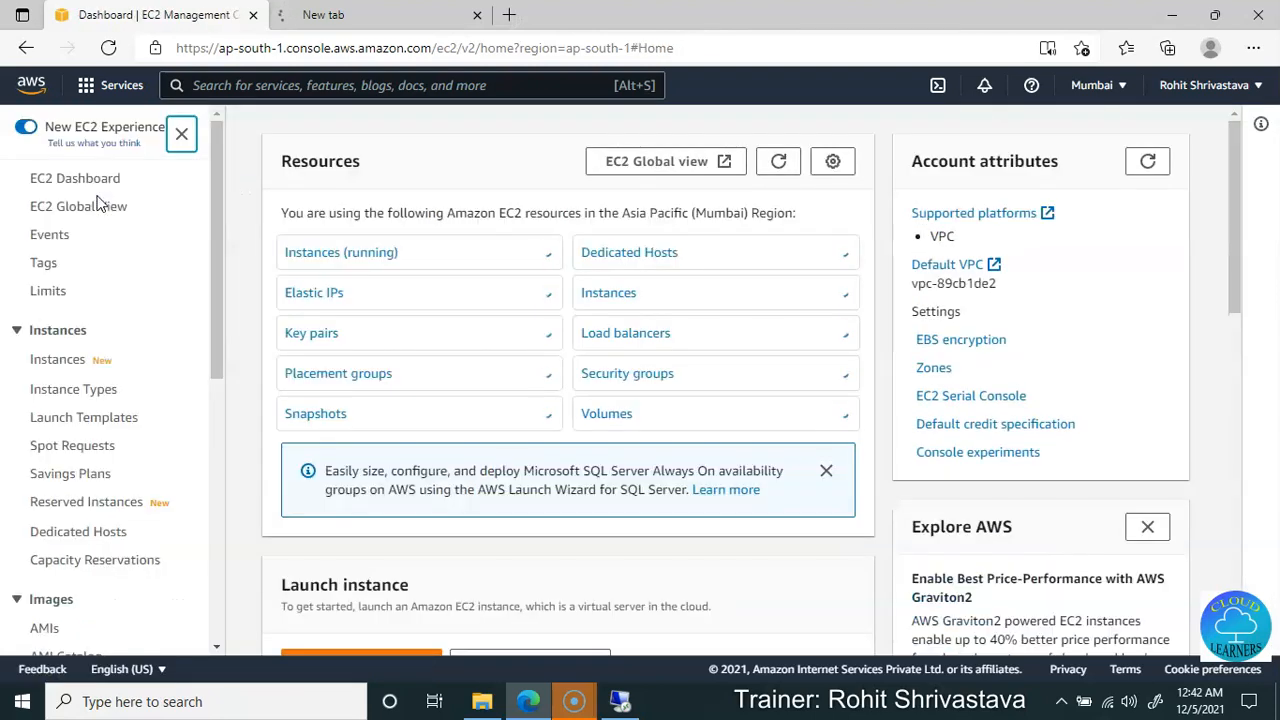
click(356, 259)
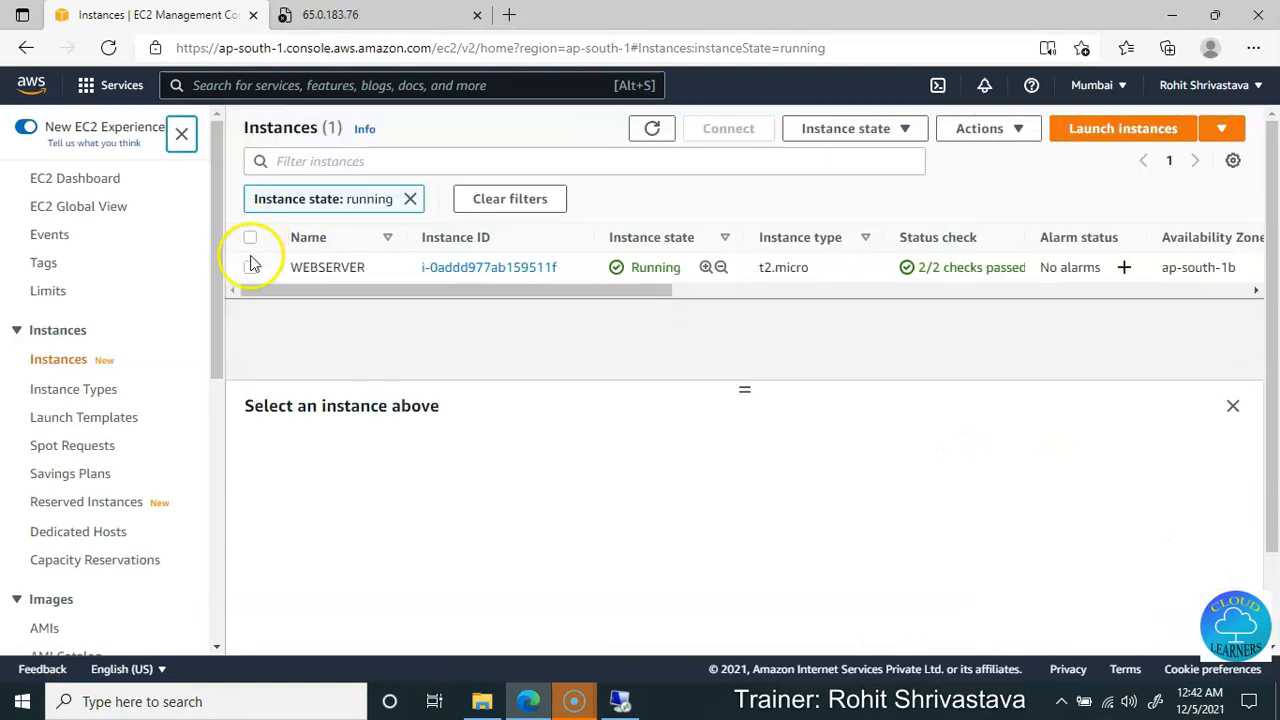
click(251, 267)
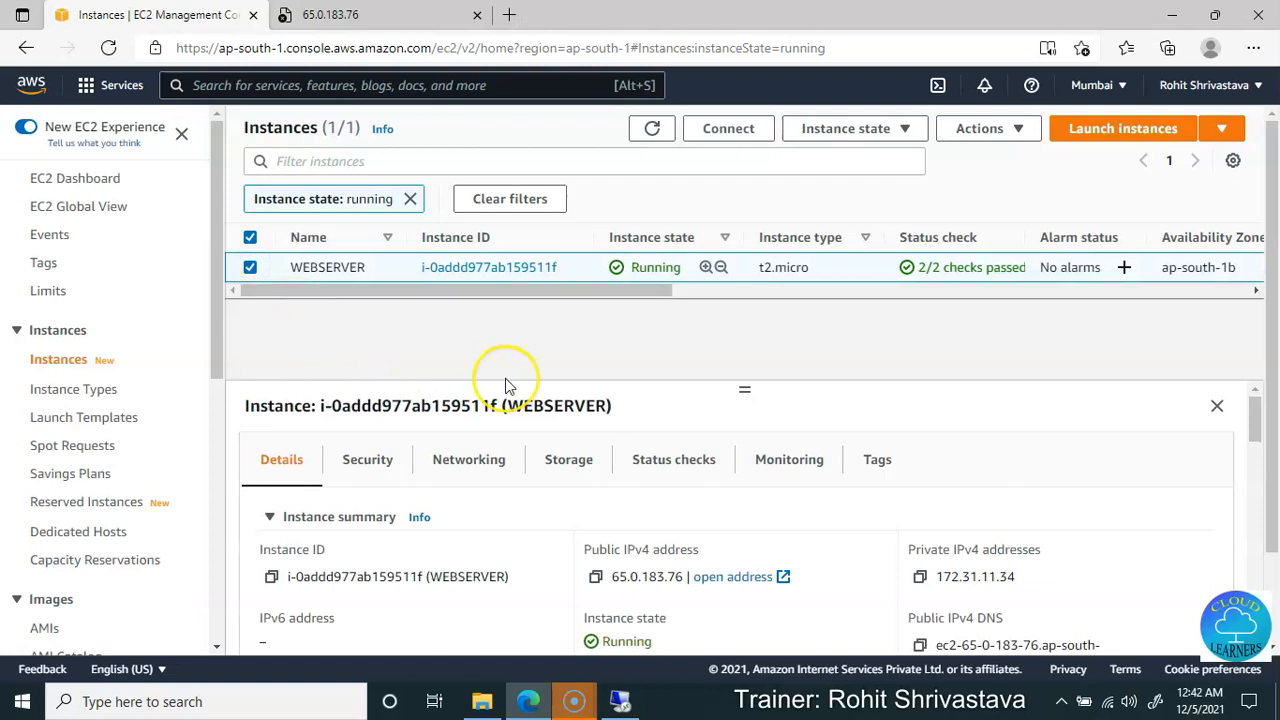
scroll(506, 378, down, 1)
scroll(500, 462, down, 2)
scroll(500, 462, down, 2)
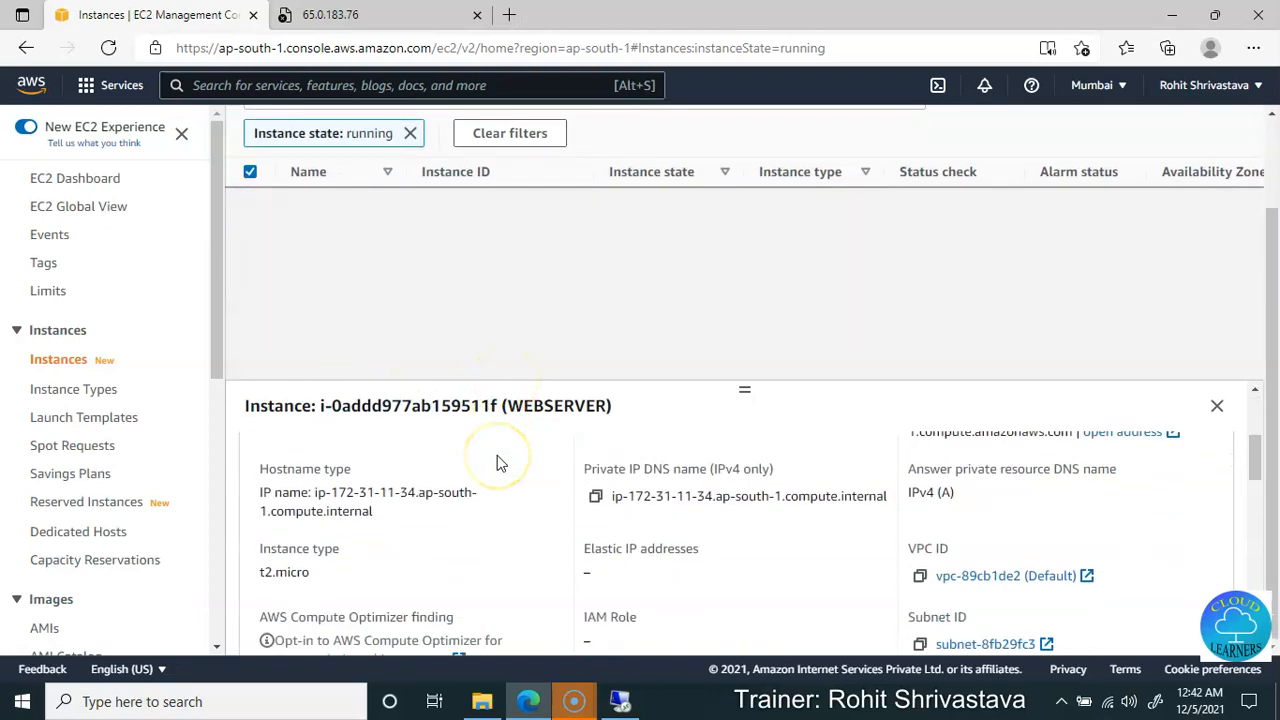
scroll(500, 462, up, 5)
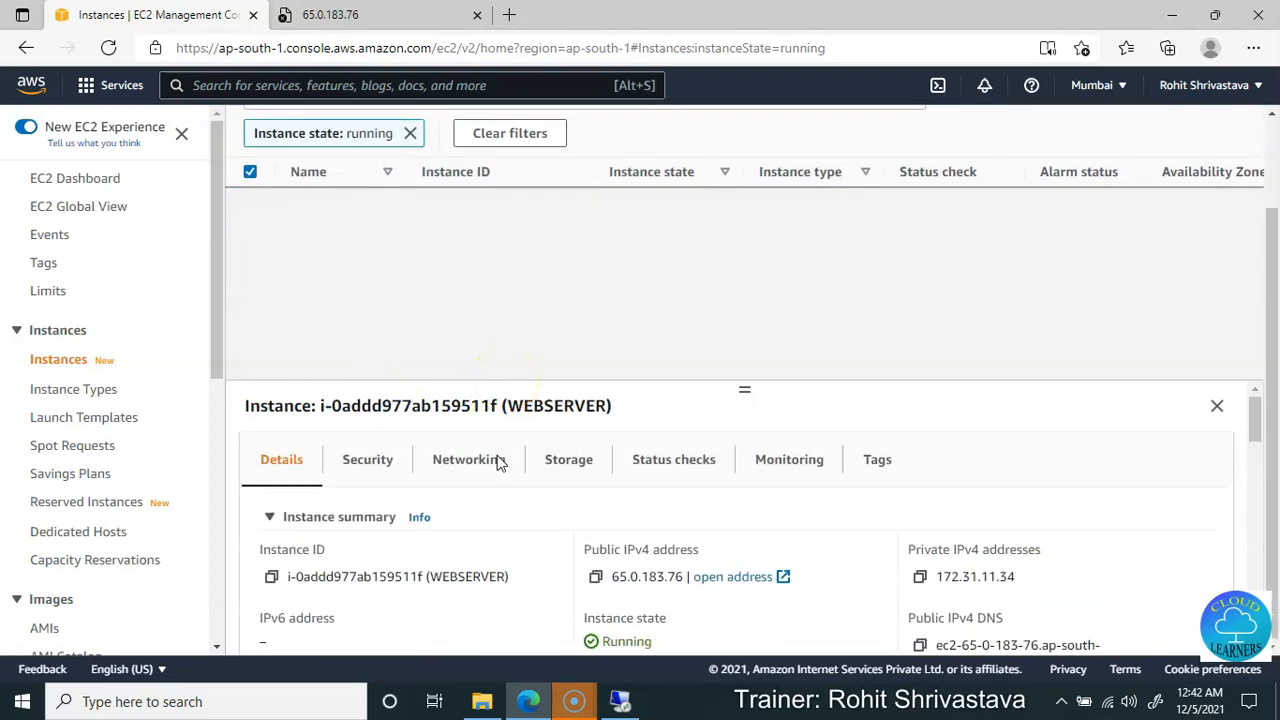
Open the webserver_sg security group from the WEBSERVER instance's security details and show its inbound rules.
click(393, 468)
scroll(393, 475, down, 1)
scroll(393, 475, down, 1)
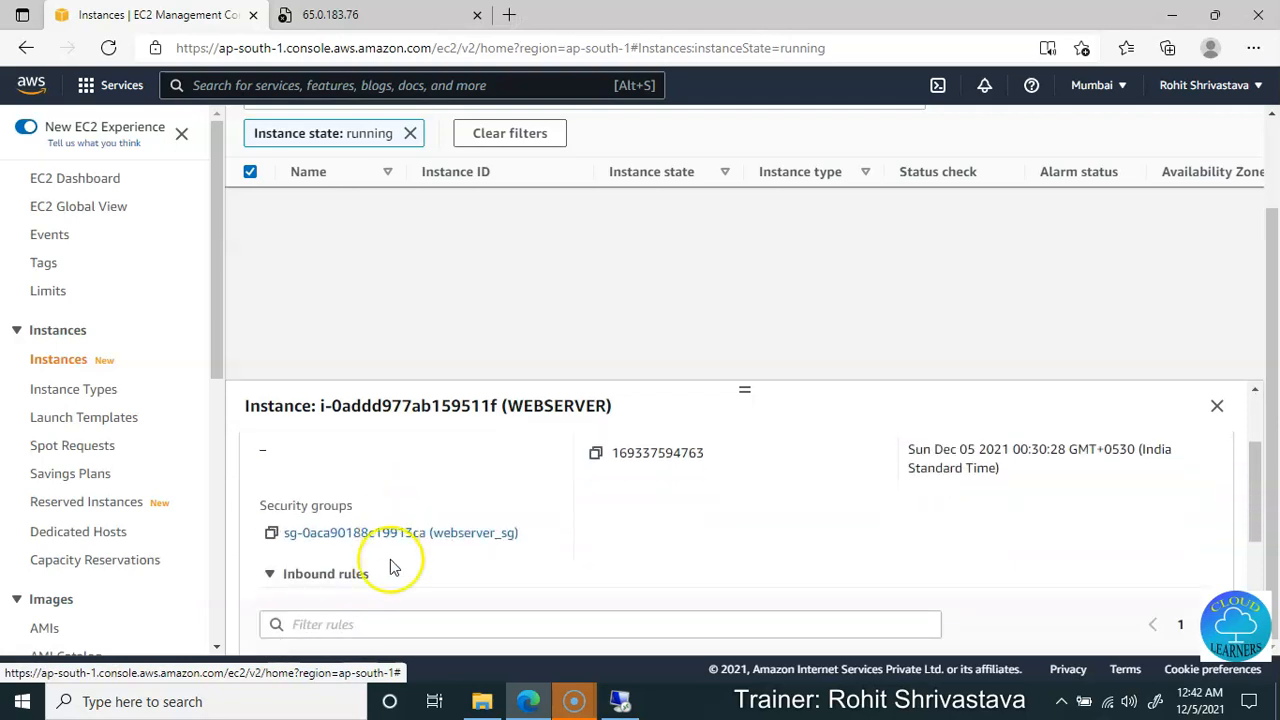
click(428, 533)
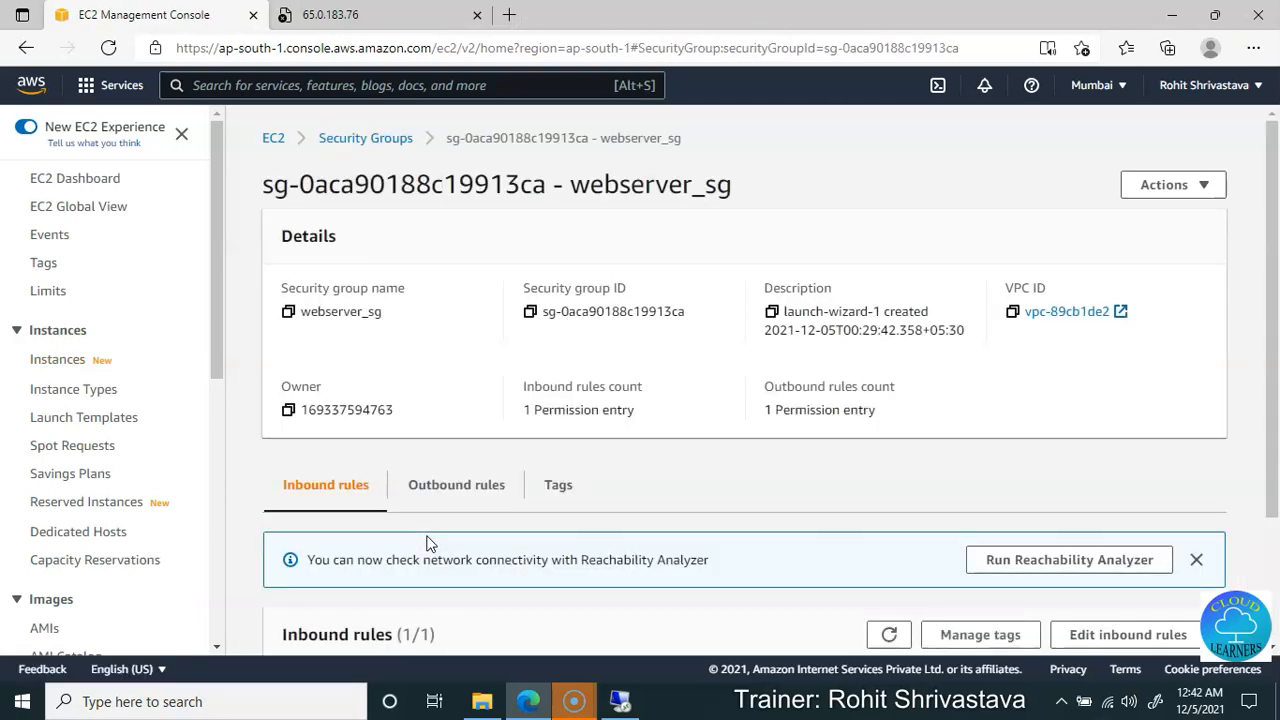
scroll(428, 542, down, 2)
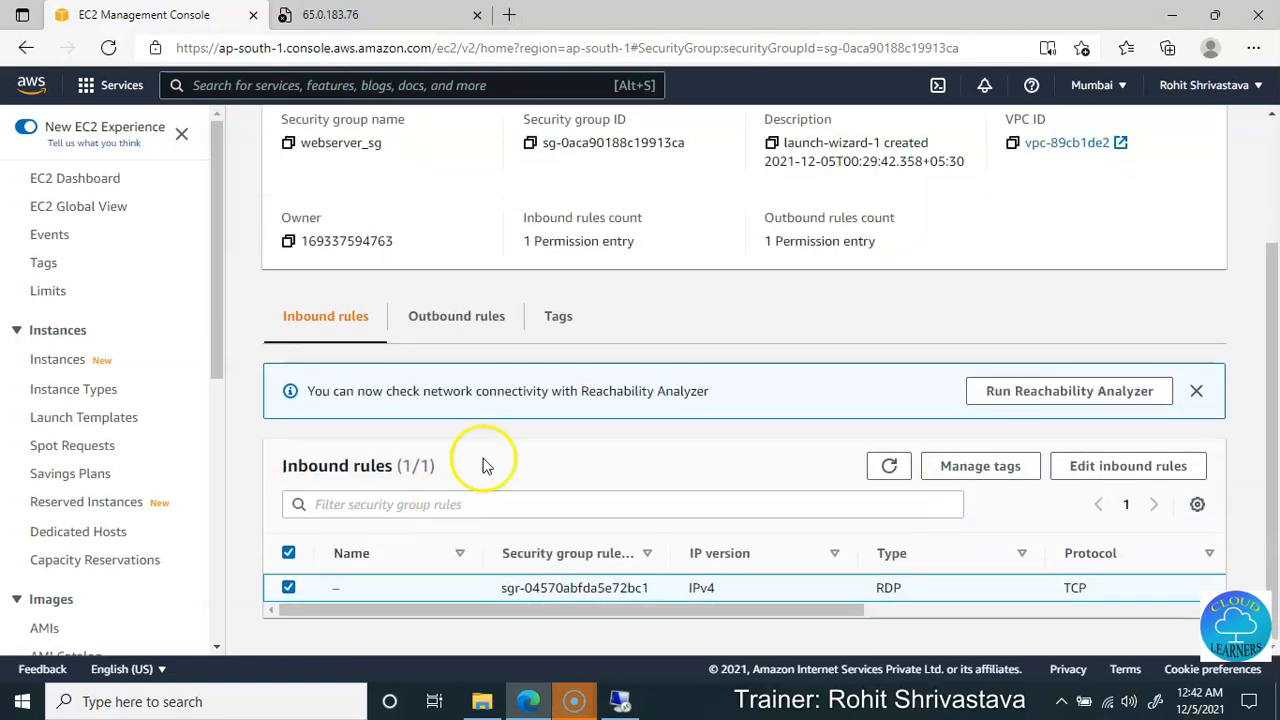
Reload the 65.0.183.76 page in its browser tab and return to the security group.
click(340, 12)
key(F5)
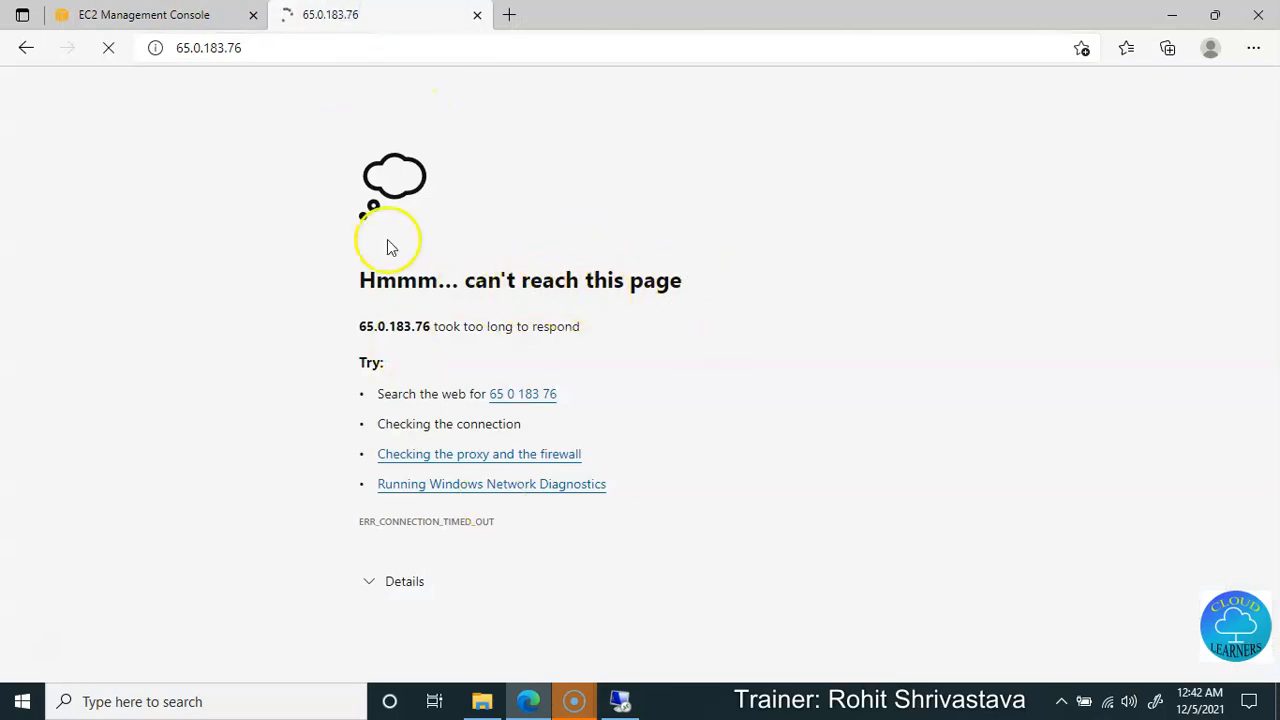
click(137, 18)
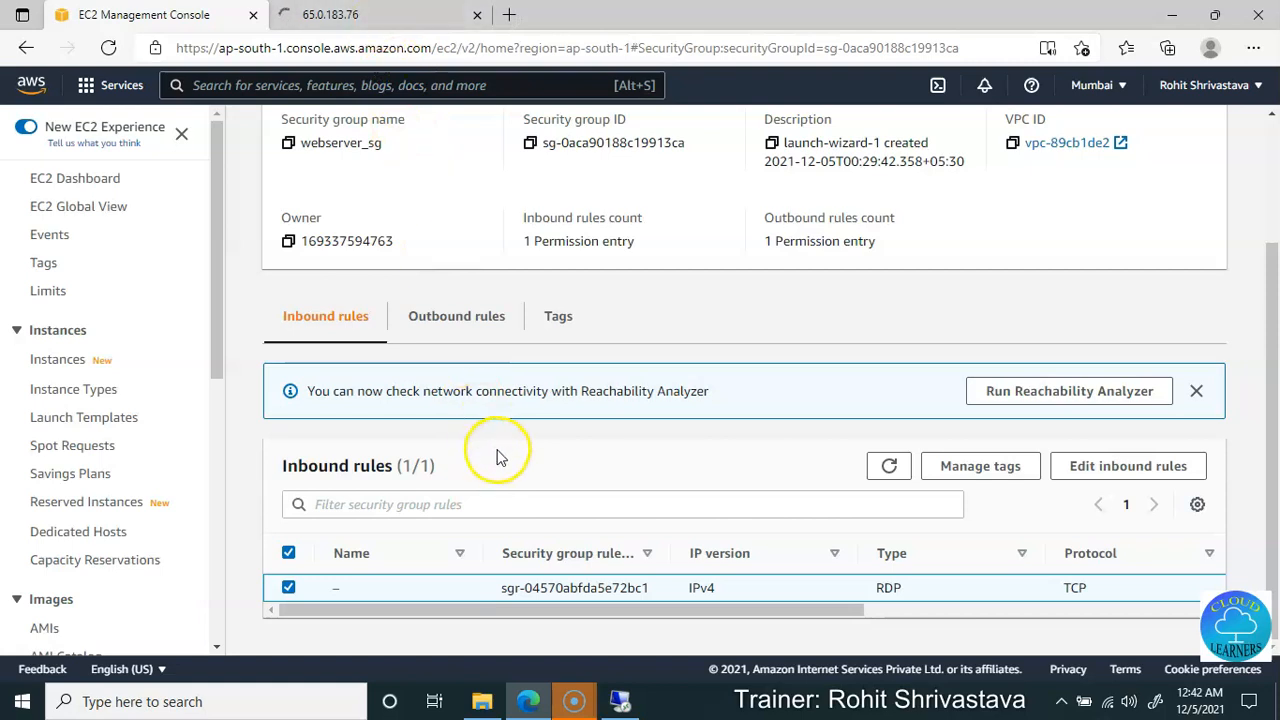
Edit the webserver_sg inbound rules and add an HTTP rule with Anywhere-IPv4 as the source.
click(1120, 472)
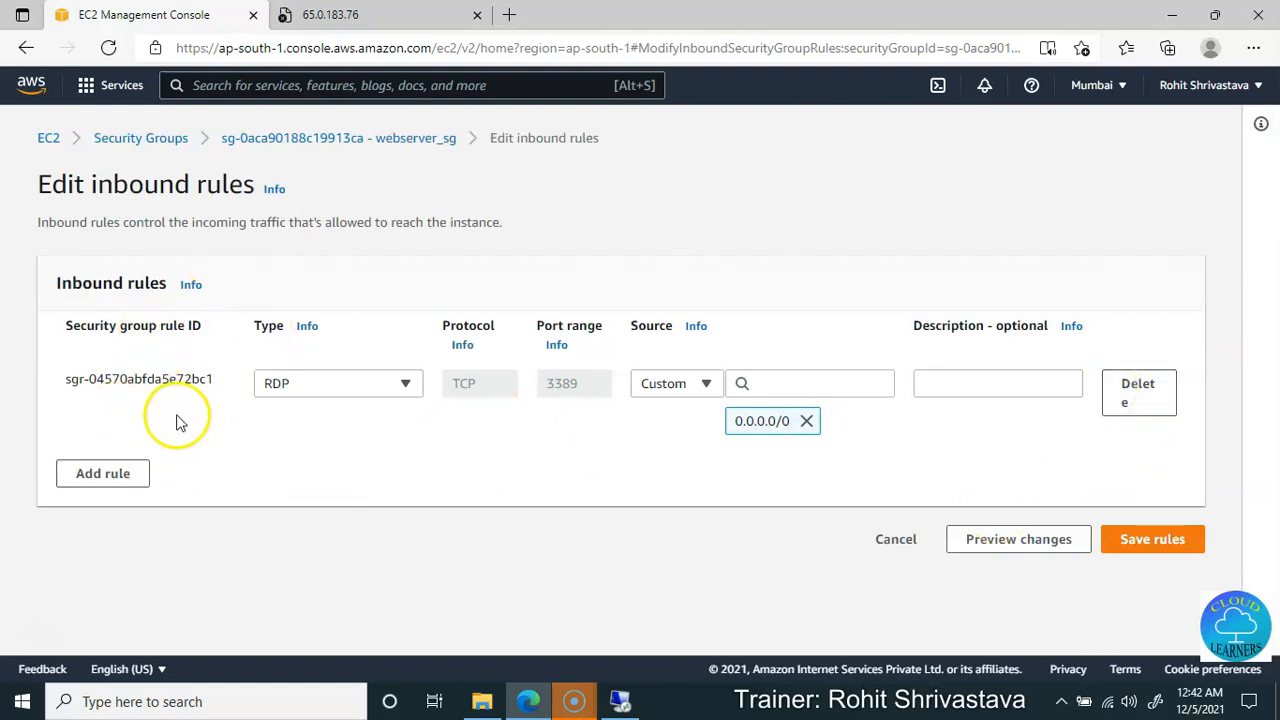
click(103, 470)
click(290, 460)
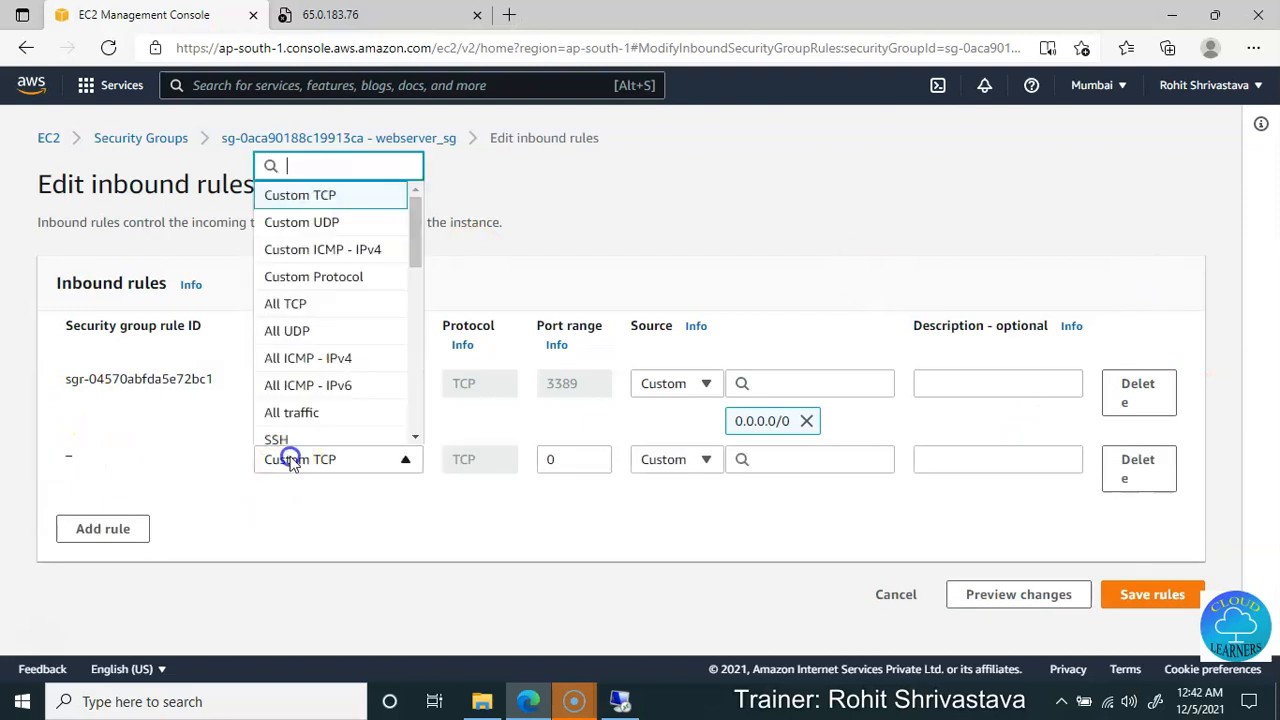
scroll(302, 380, down, 5)
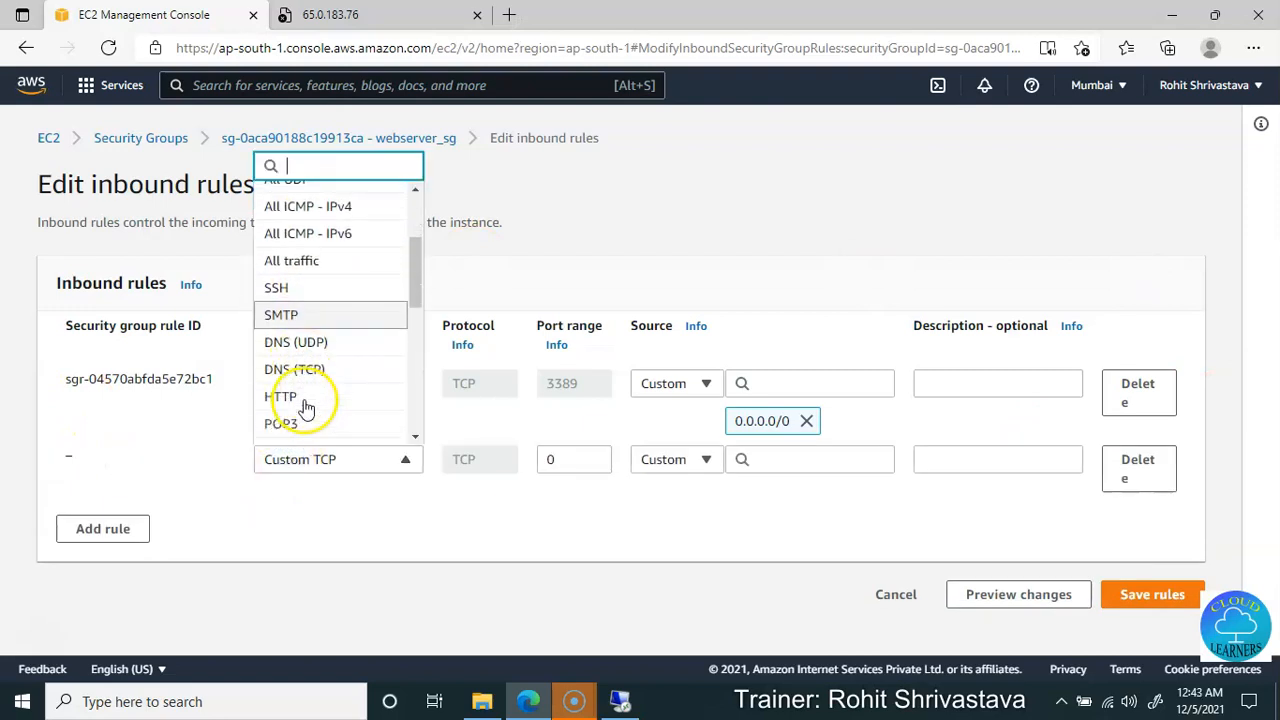
click(300, 397)
click(664, 462)
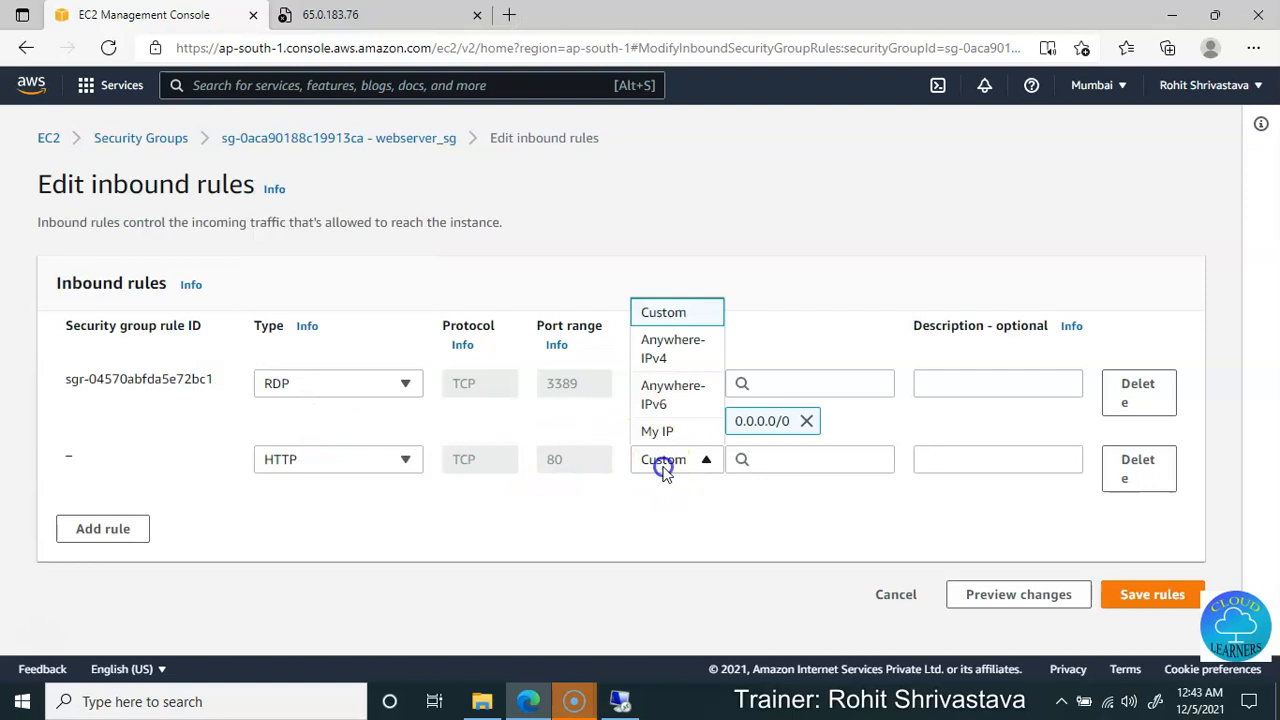
click(677, 348)
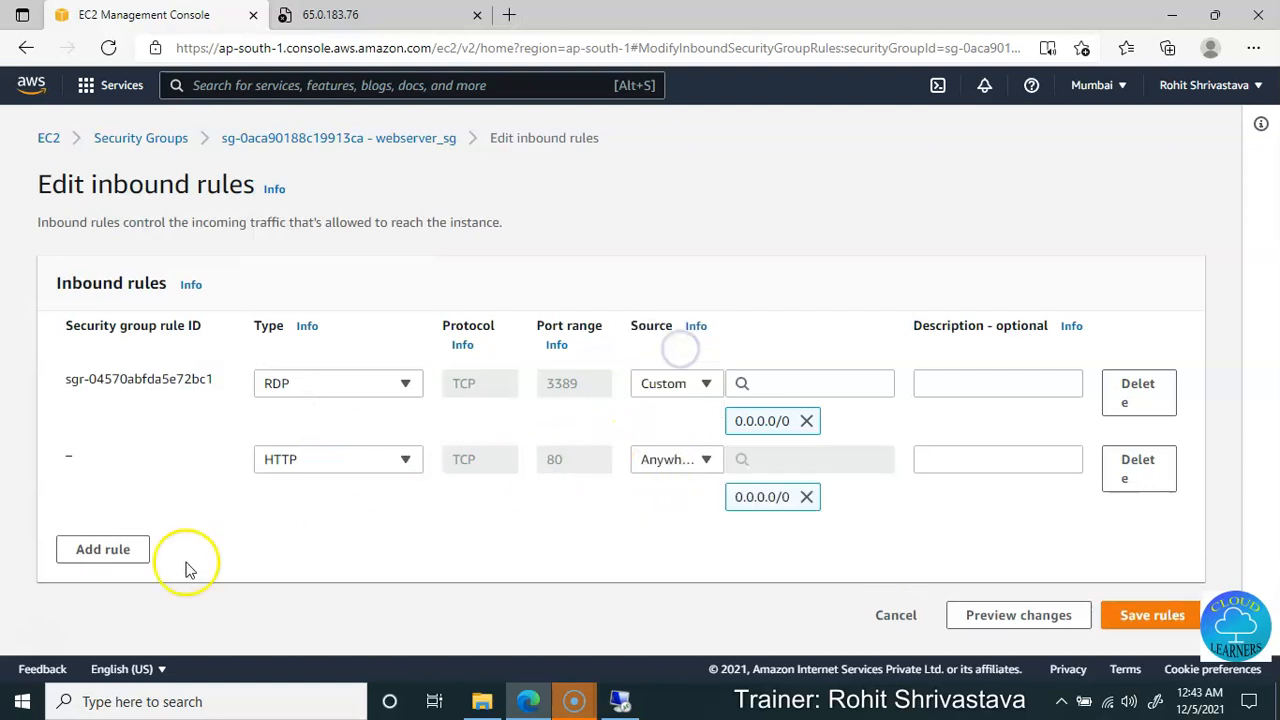
Add an HTTPS inbound rule with Anywhere-IPv4 as the source and save the security group rules.
click(120, 551)
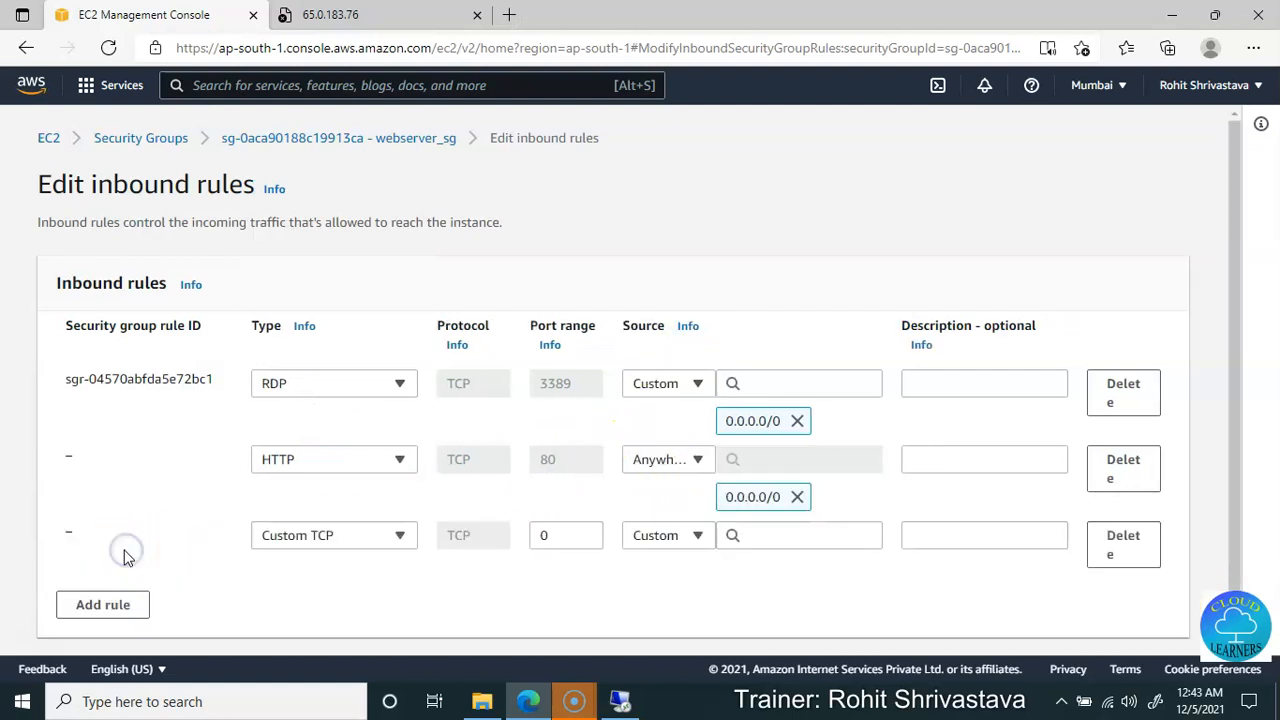
click(402, 540)
scroll(305, 440, down, 5)
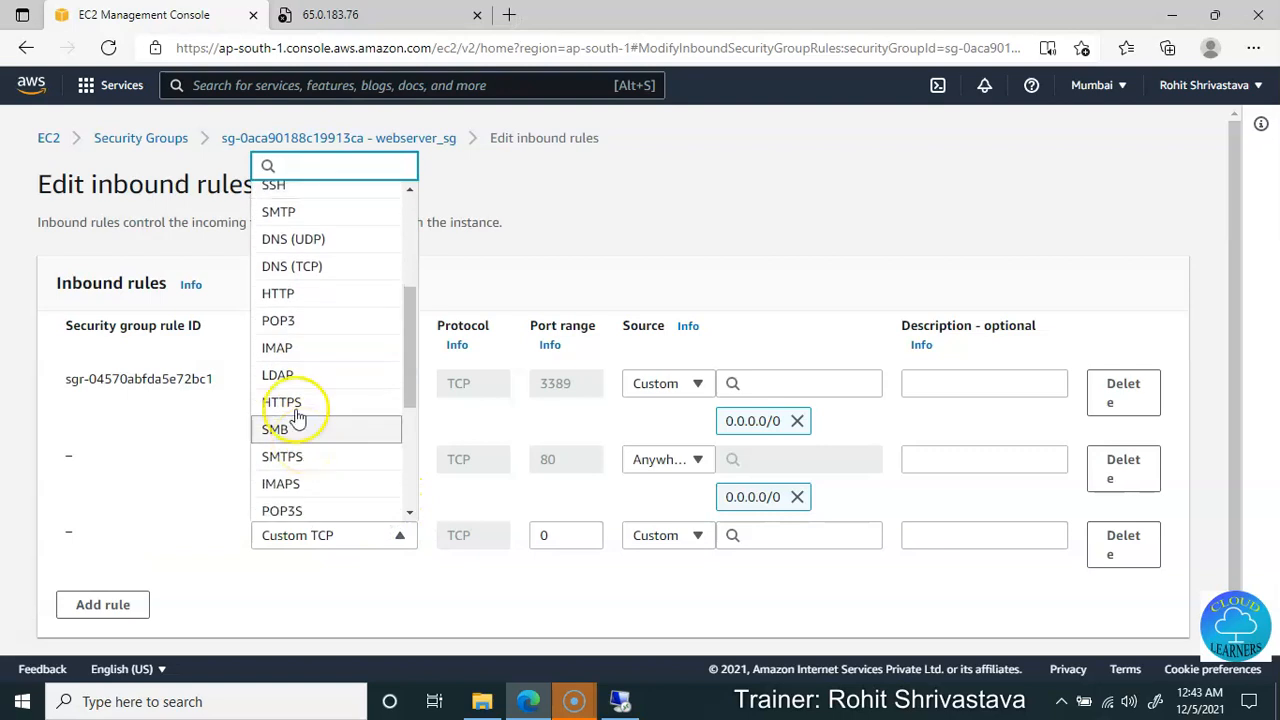
click(298, 402)
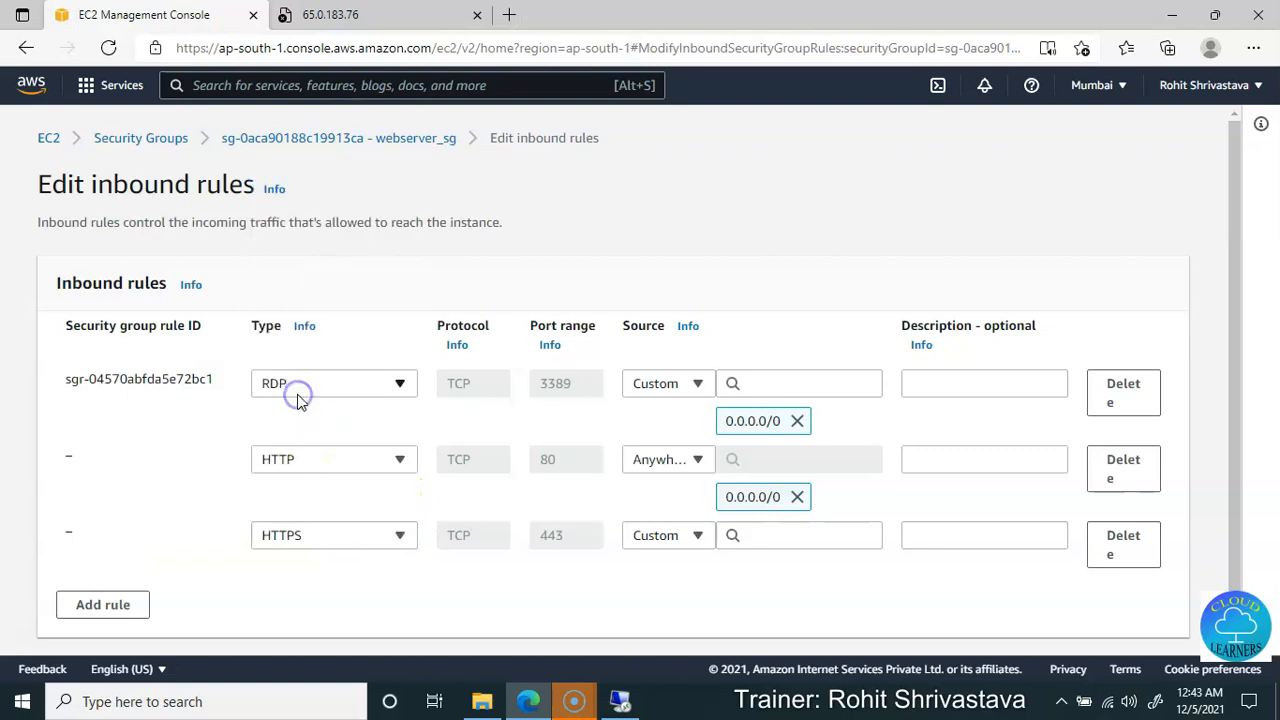
click(655, 545)
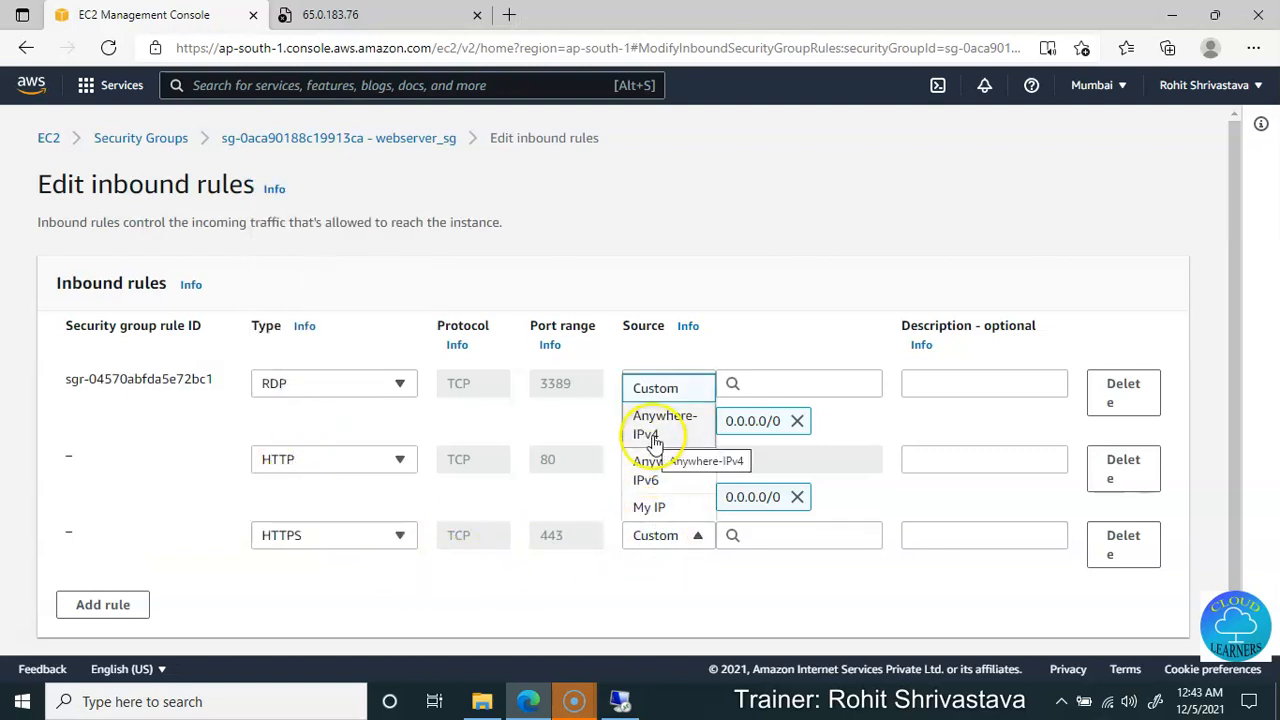
click(655, 440)
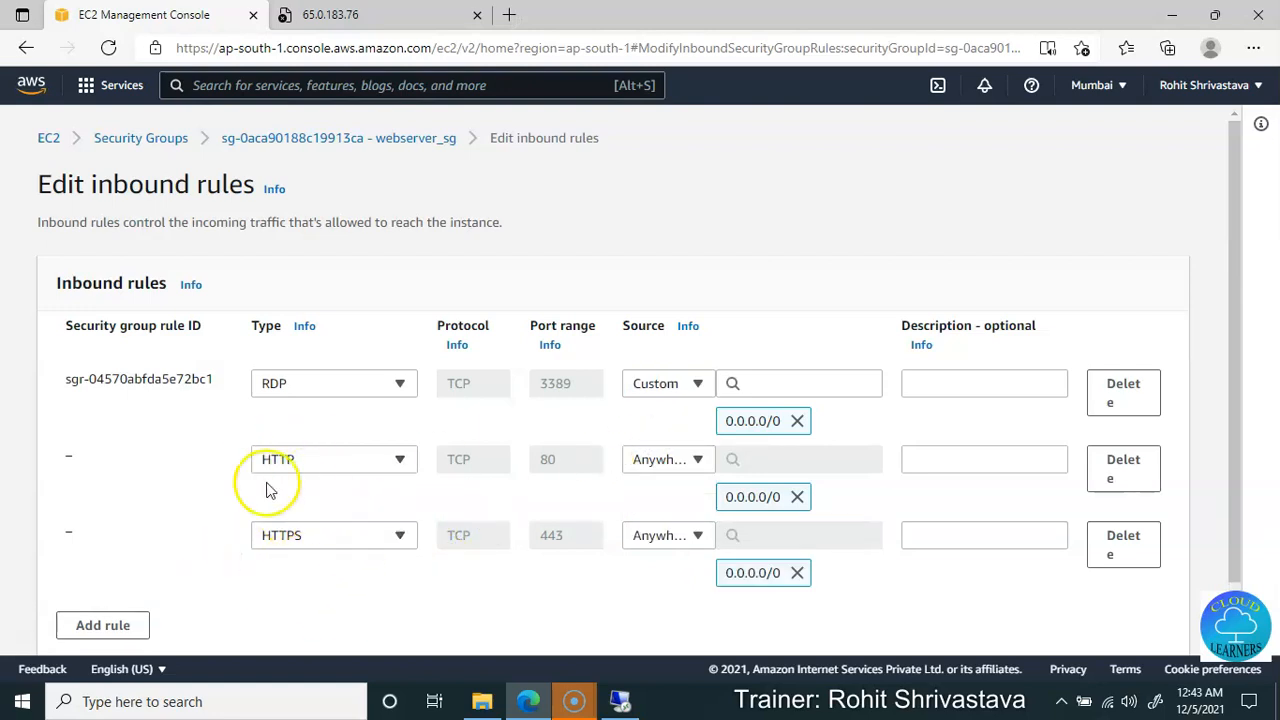
scroll(327, 587, down, 1)
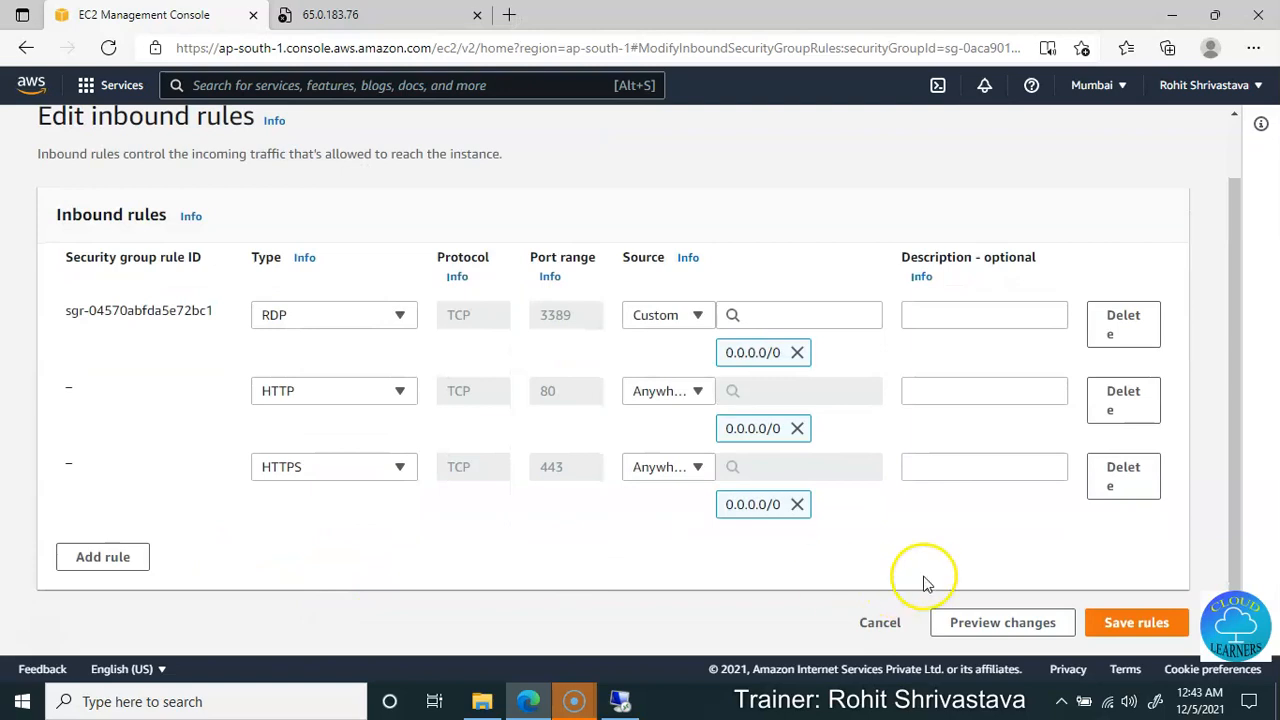
click(1152, 622)
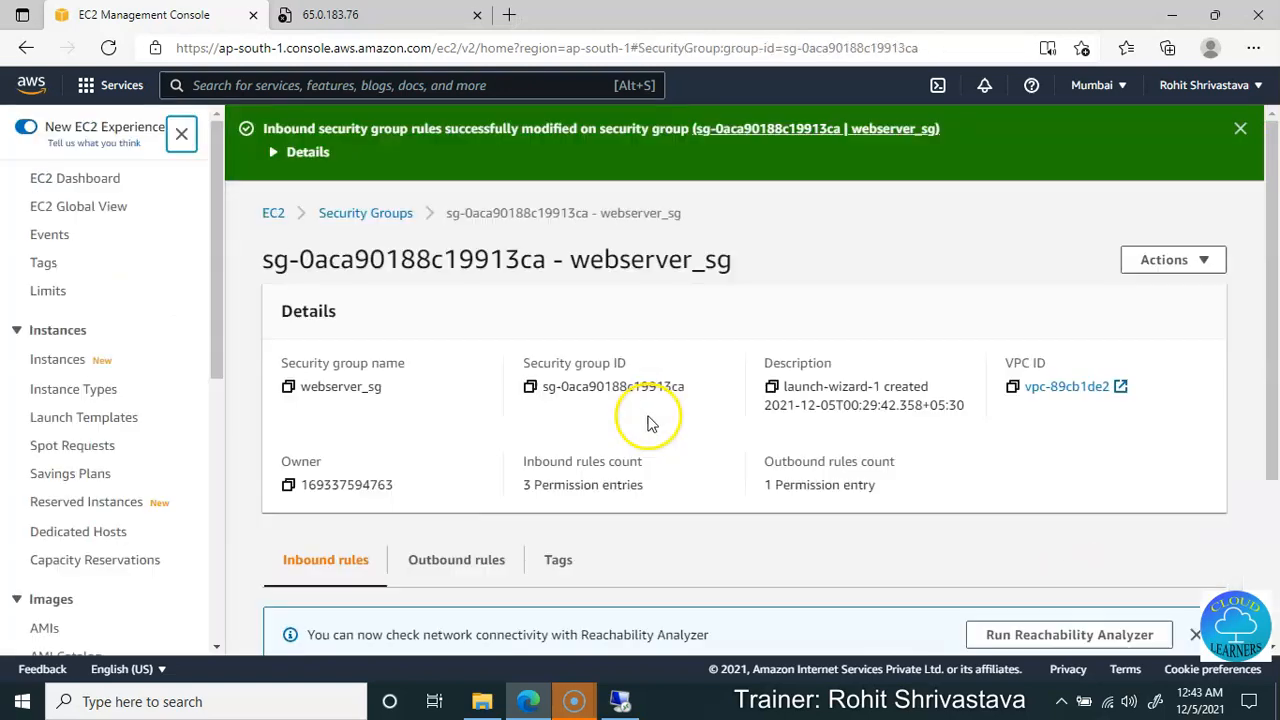
Load 65.0.183.76 again in the website's browser tab on the local computer.
click(409, 14)
click(308, 48)
key(Return)
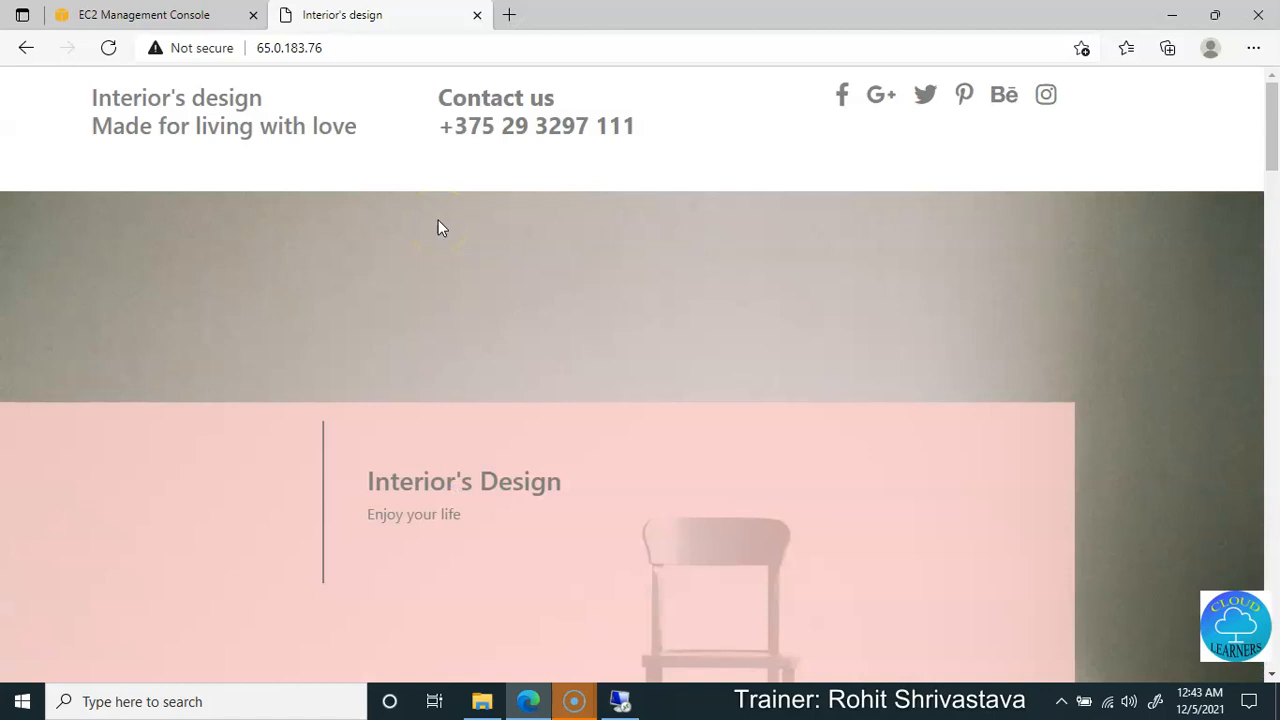
Switch to the remote desktop session, load 65.0.183.76 in Internet Explorer, dismiss the blocked-content warning and minimize the session.
click(620, 701)
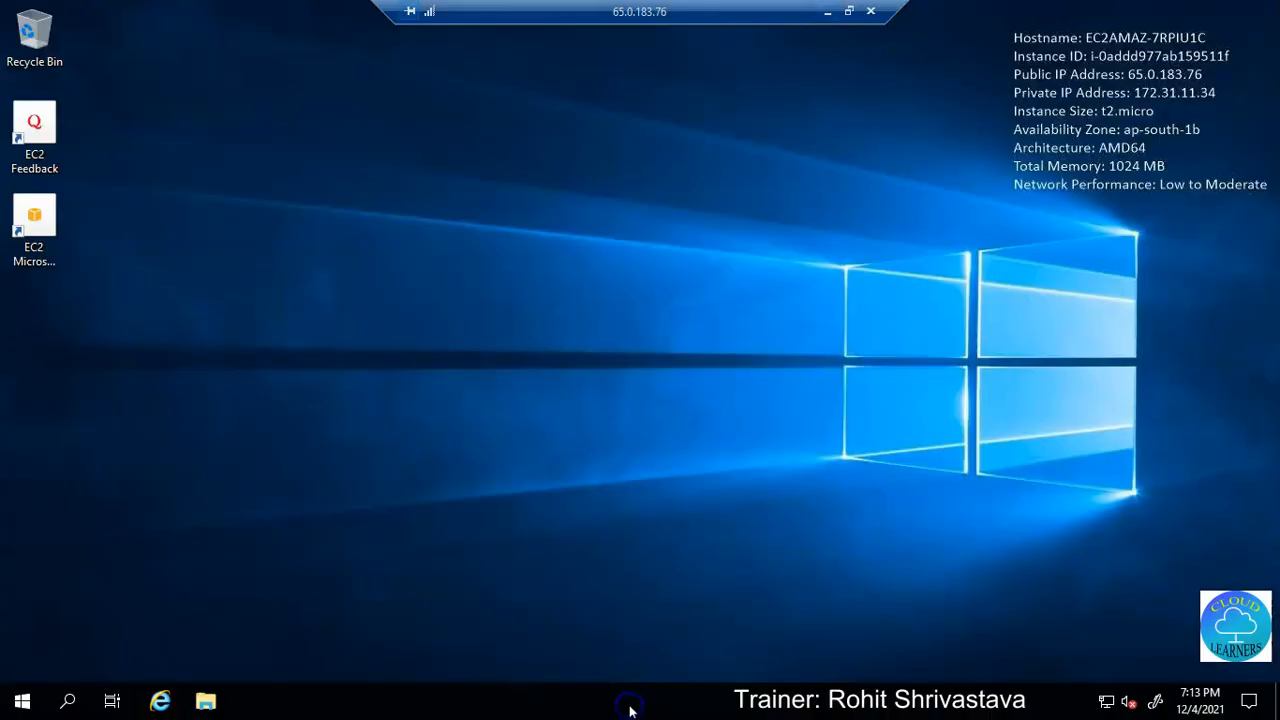
click(160, 701)
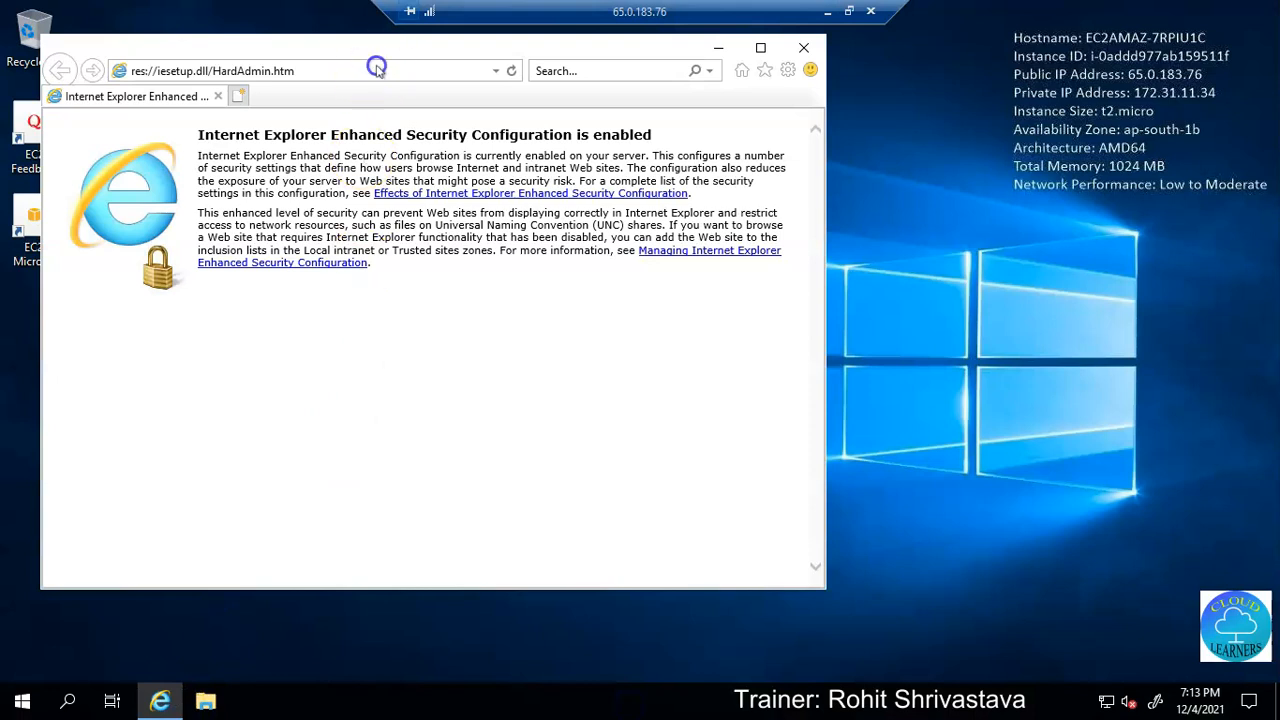
click(377, 67)
text(65)
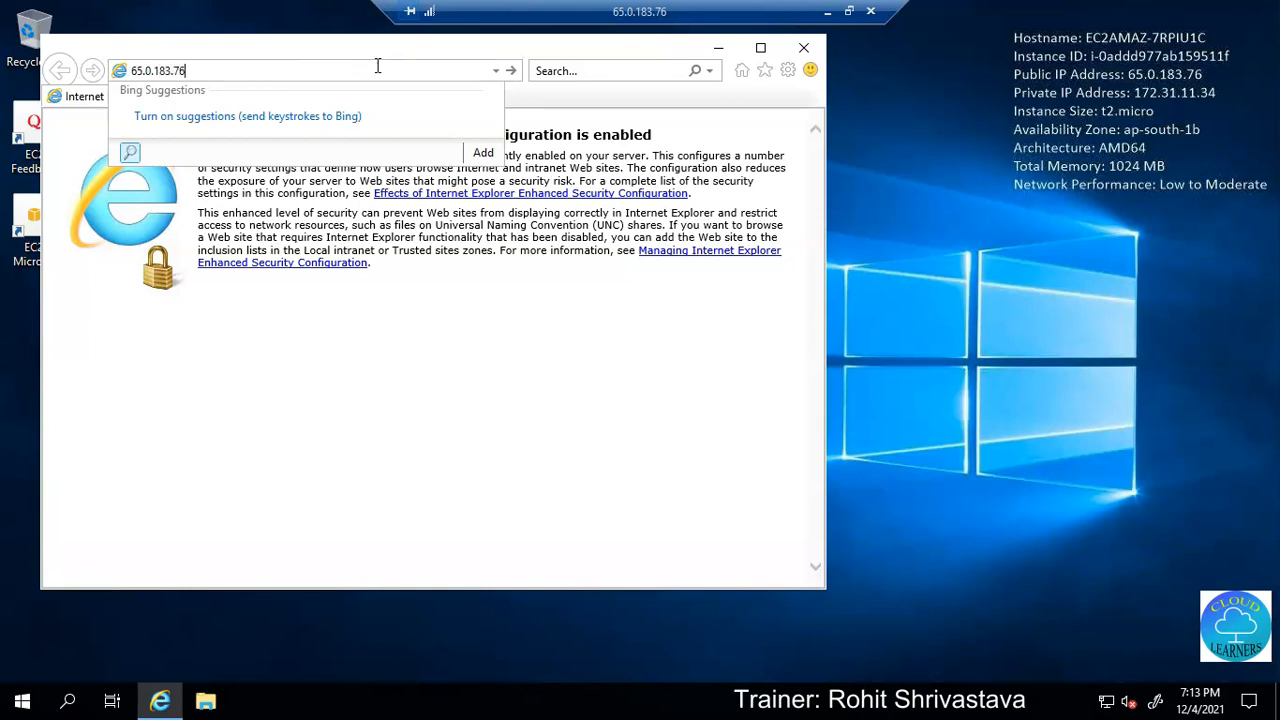
text(.0.183.76)
key(Return)
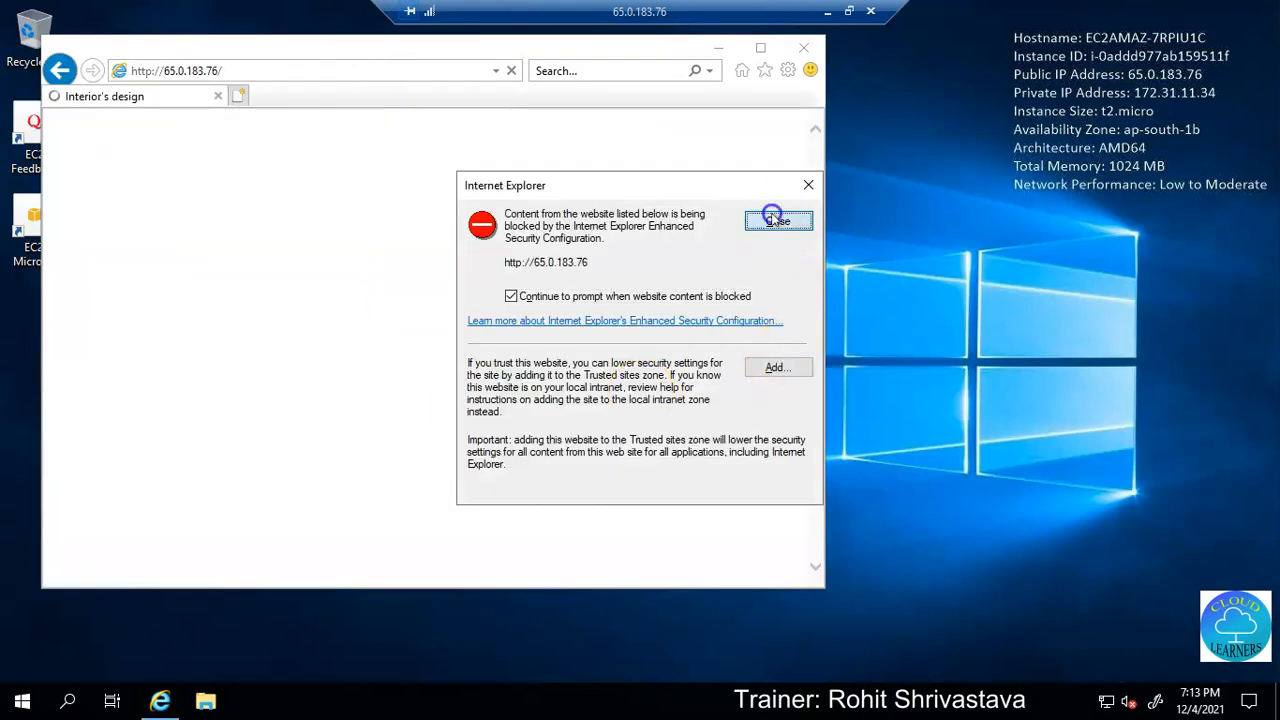
click(778, 220)
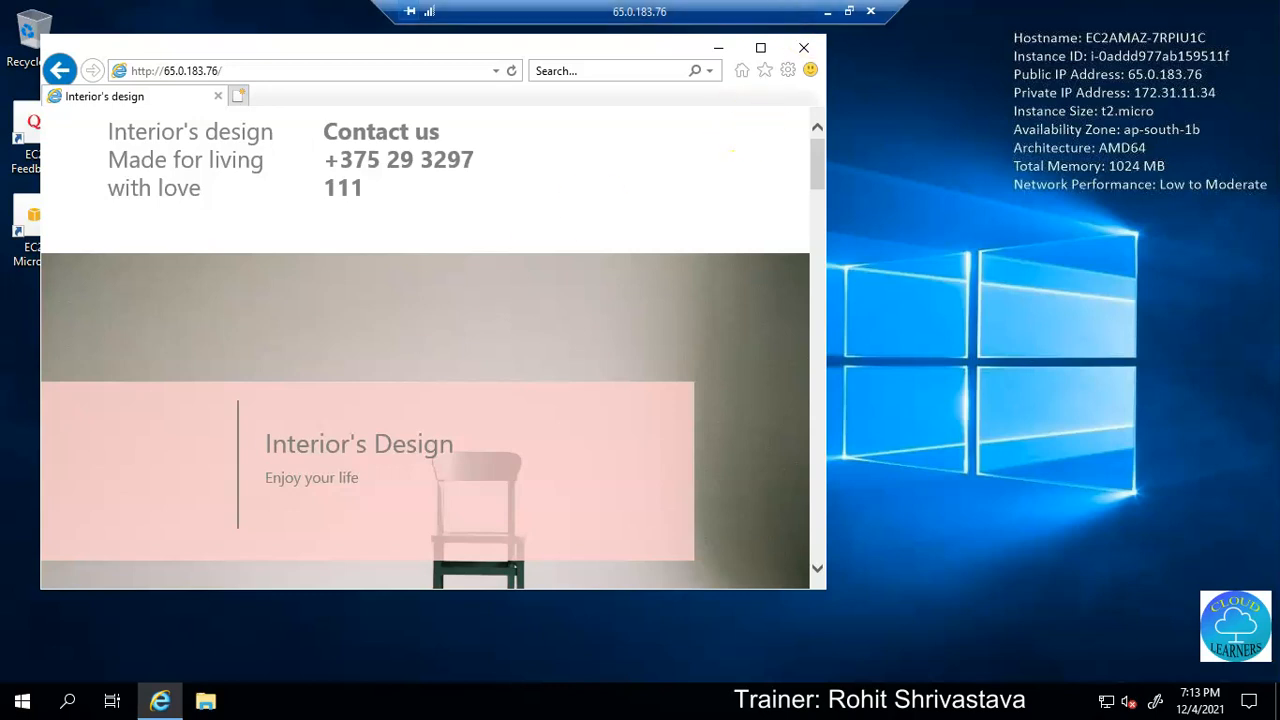
click(827, 11)
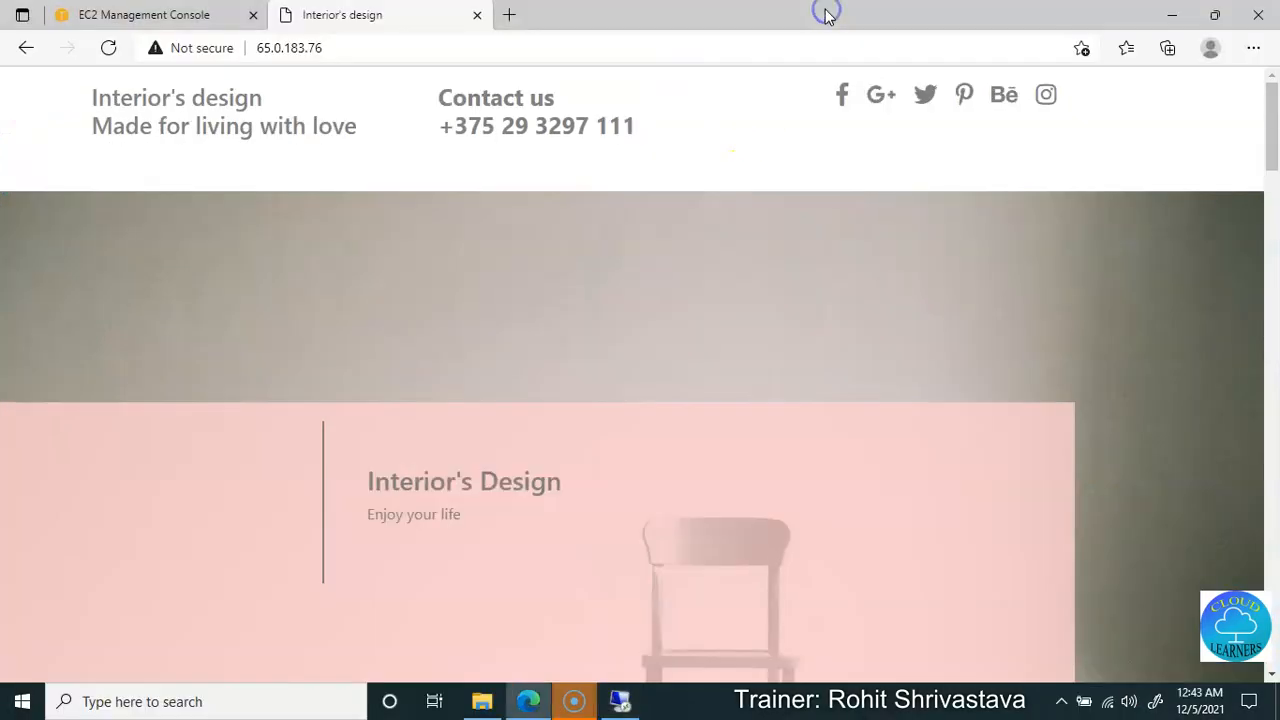
click(257, 48)
click(258, 48)
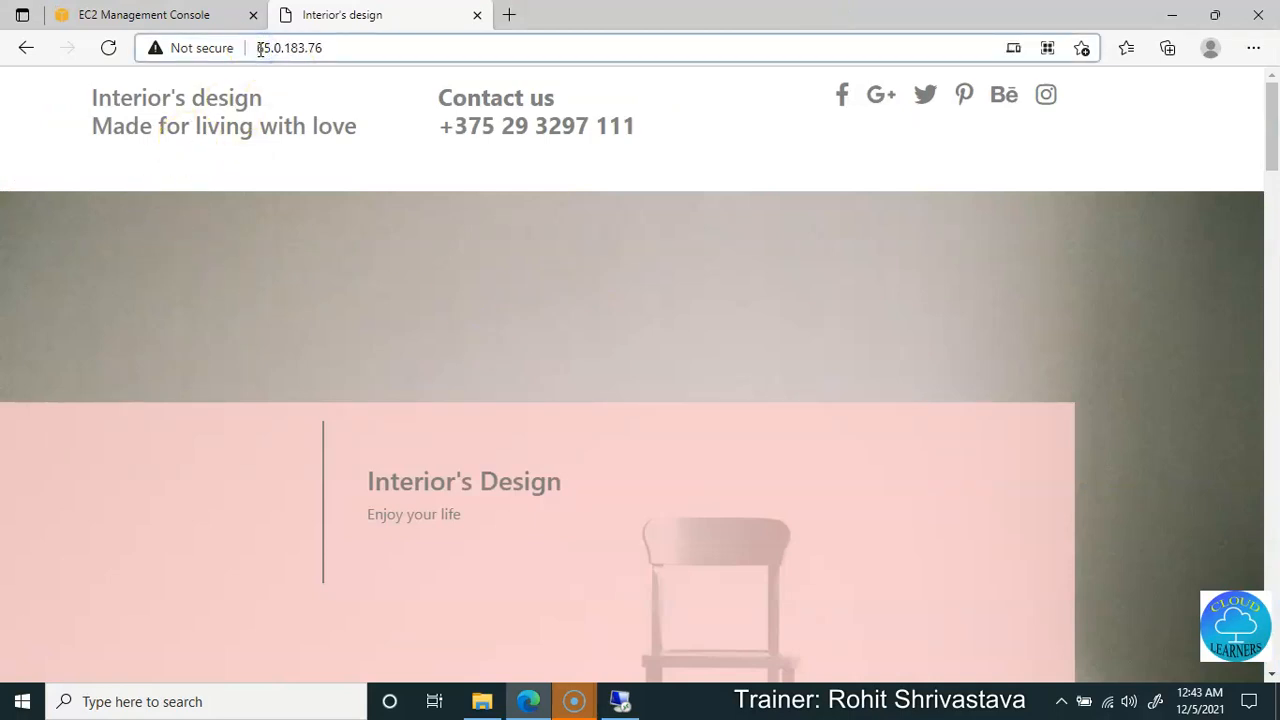
text(https)
text(://)
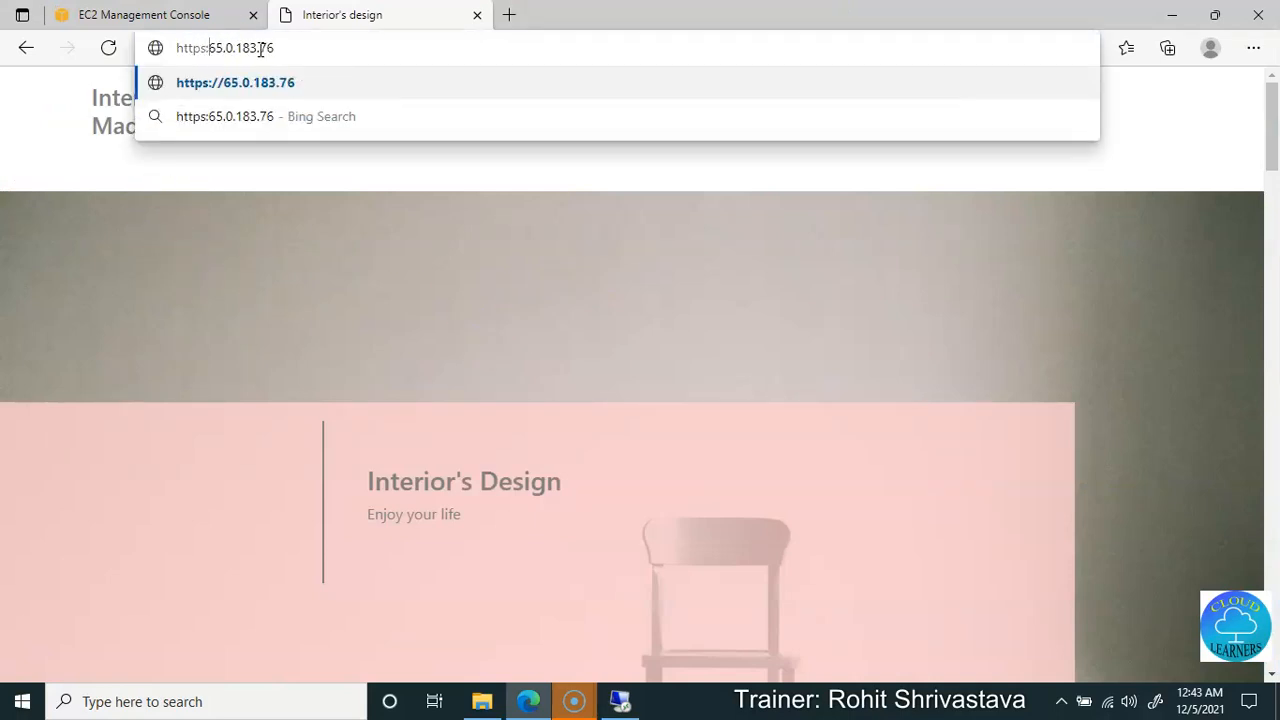
key(Return)
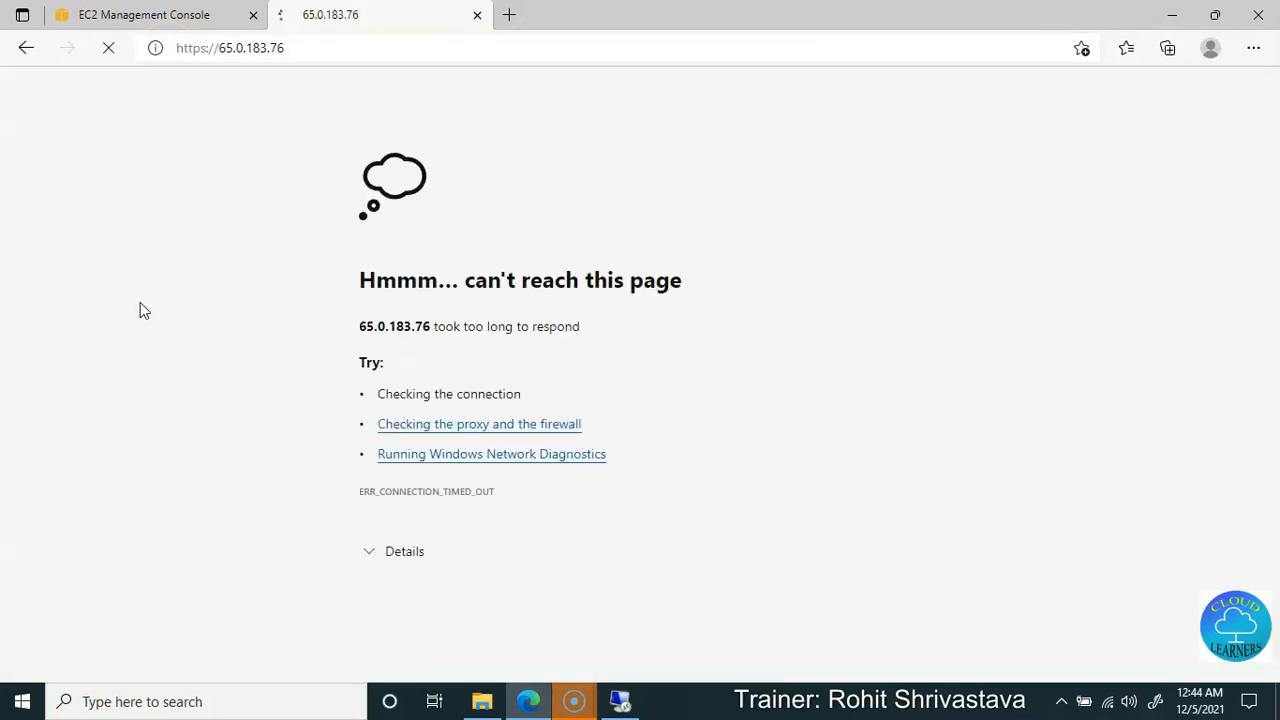
Change the site address from https to http, reload 65.0.183.76, and return to the EC2 console tab.
click(206, 52)
click(206, 52)
key(BackSpace)
key(Return)
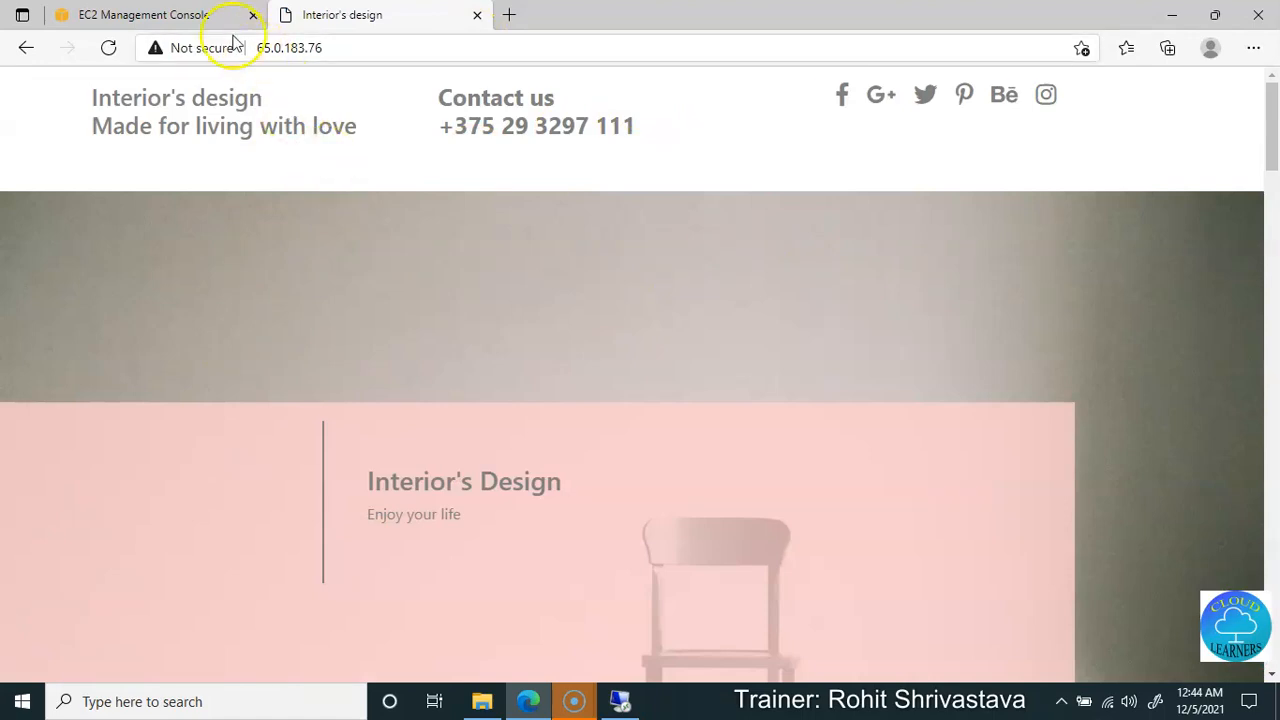
click(210, 14)
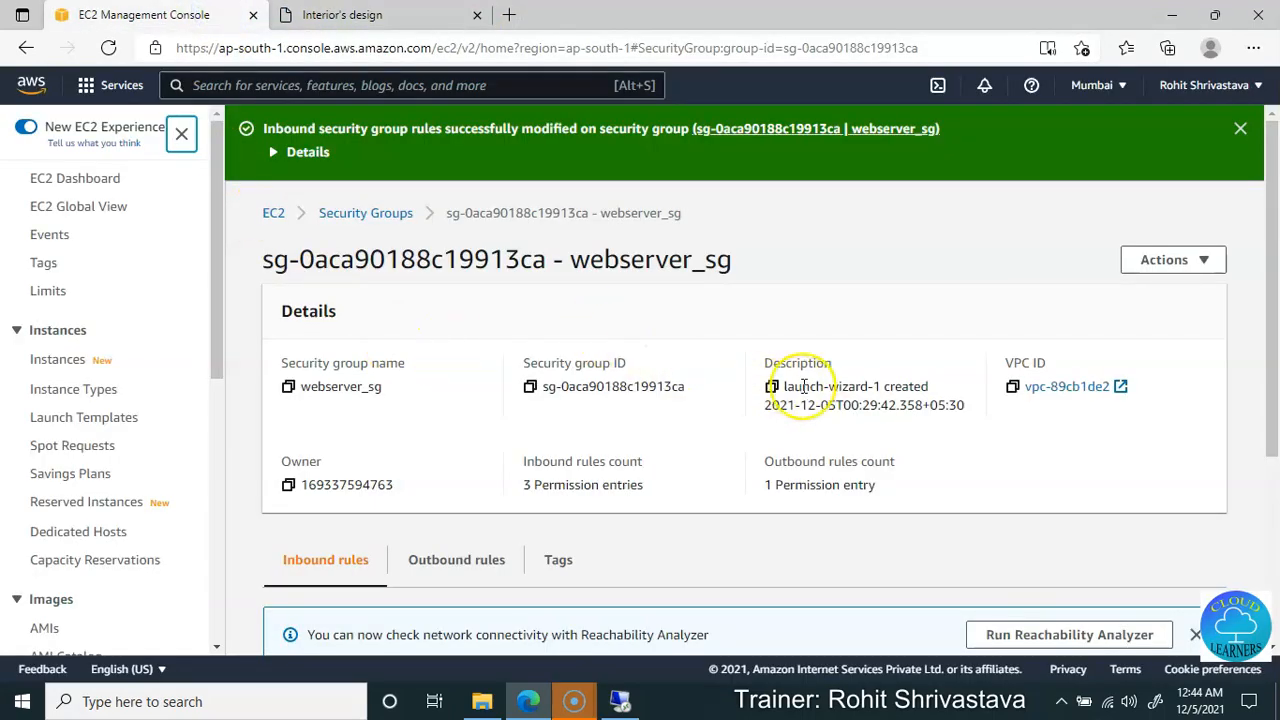